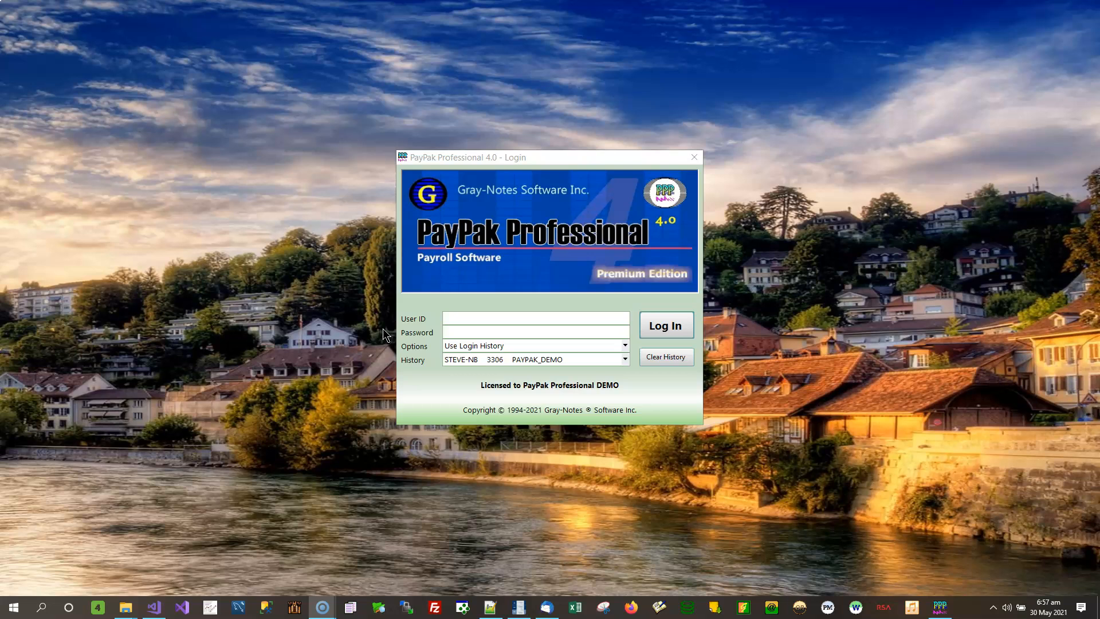
Step: Log in to the payroll program with user ID sa and the account password
click(460, 316)
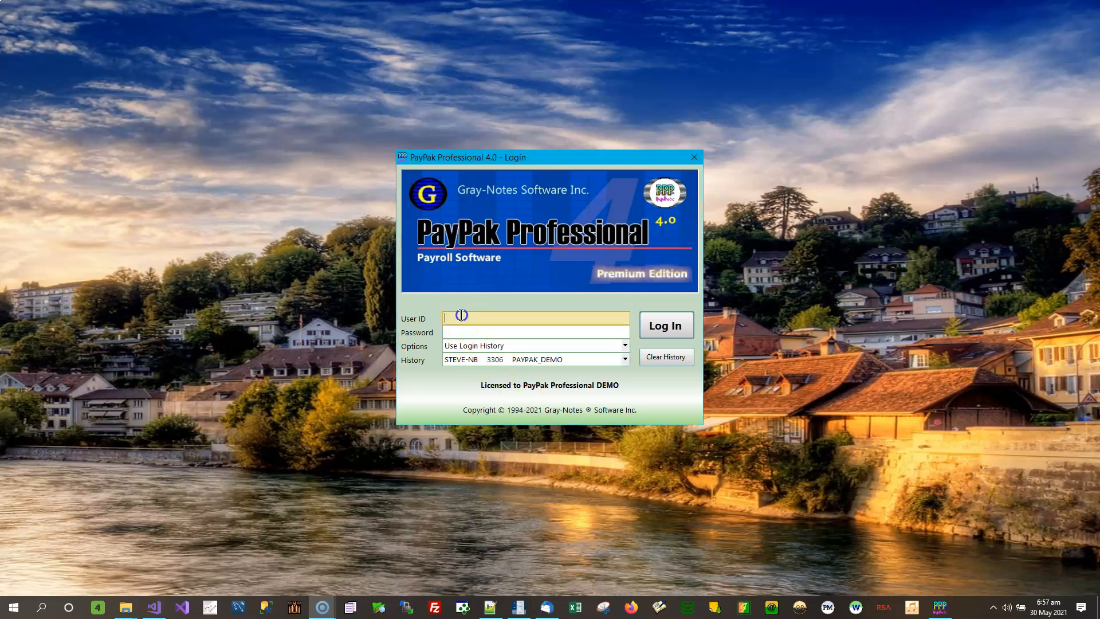
text(sa)
key(Tab)
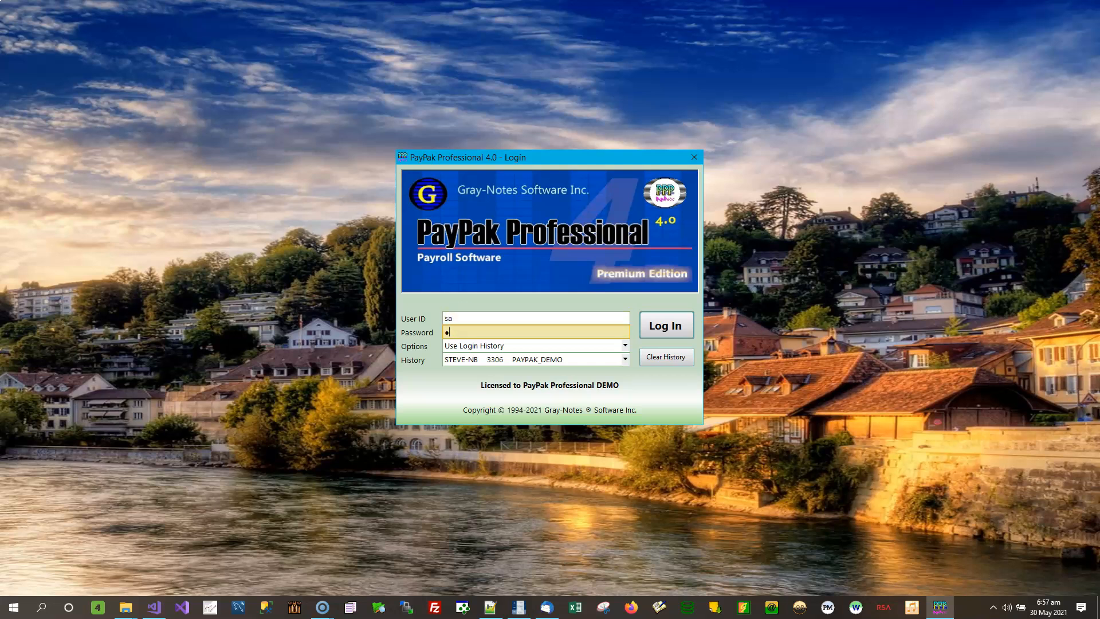
click(659, 325)
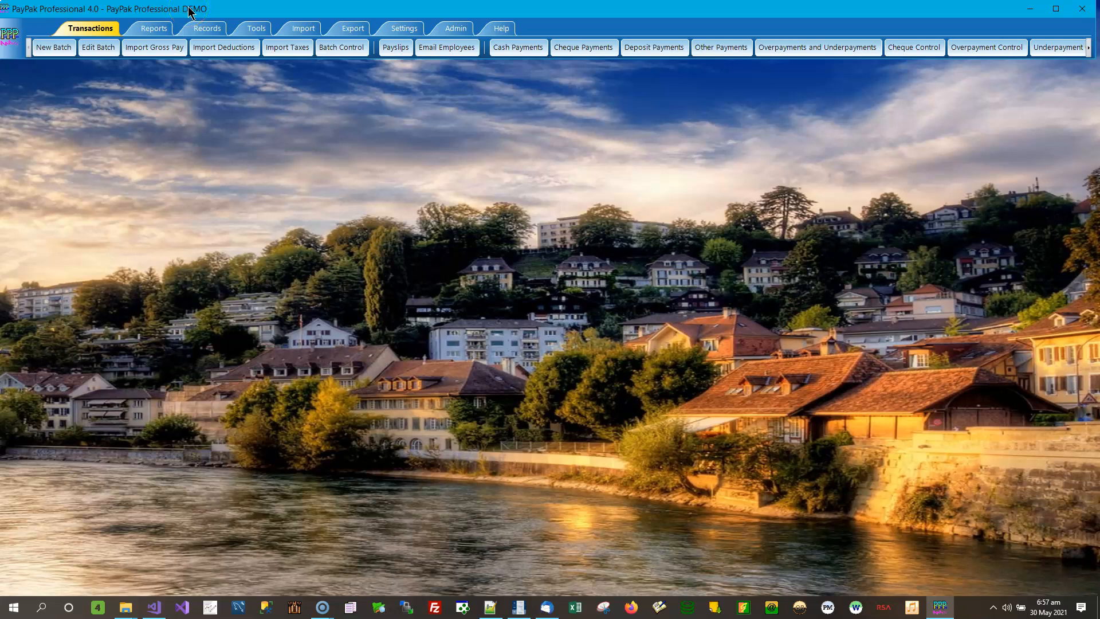
Step: Open the Barbados PAYE Upload report from the standard reports and dismiss its unassigned pay rate and tax notices
click(152, 29)
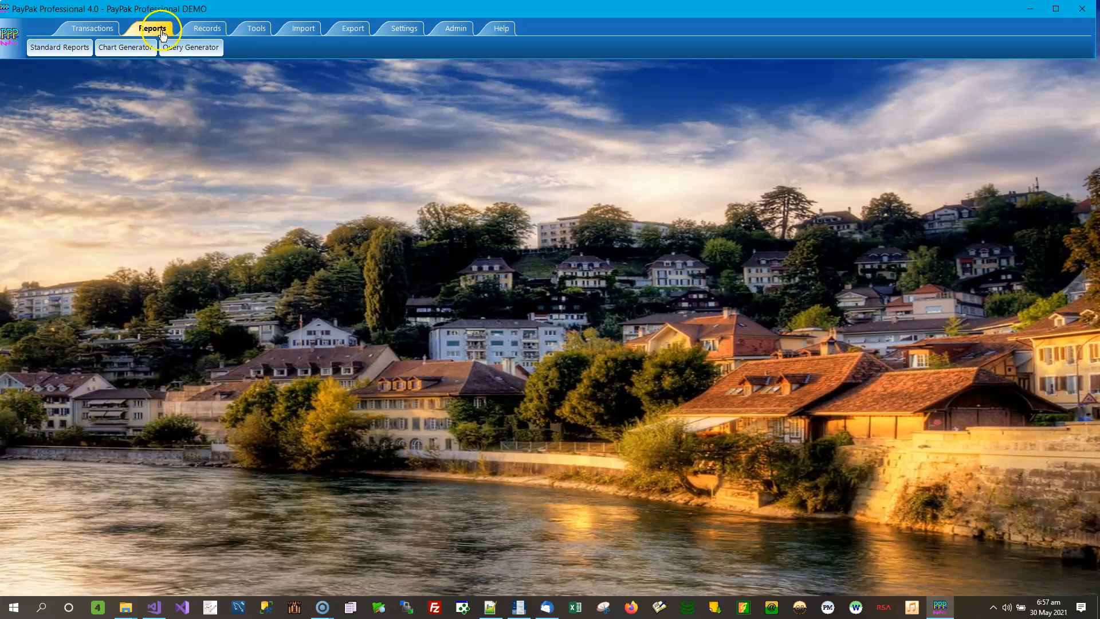
click(54, 54)
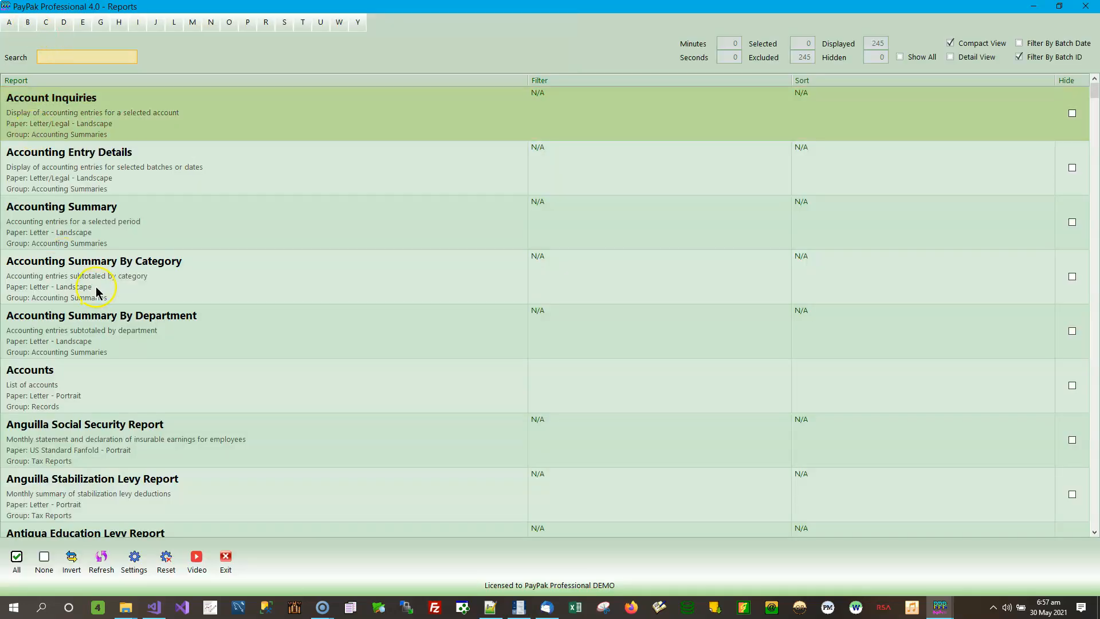
click(26, 23)
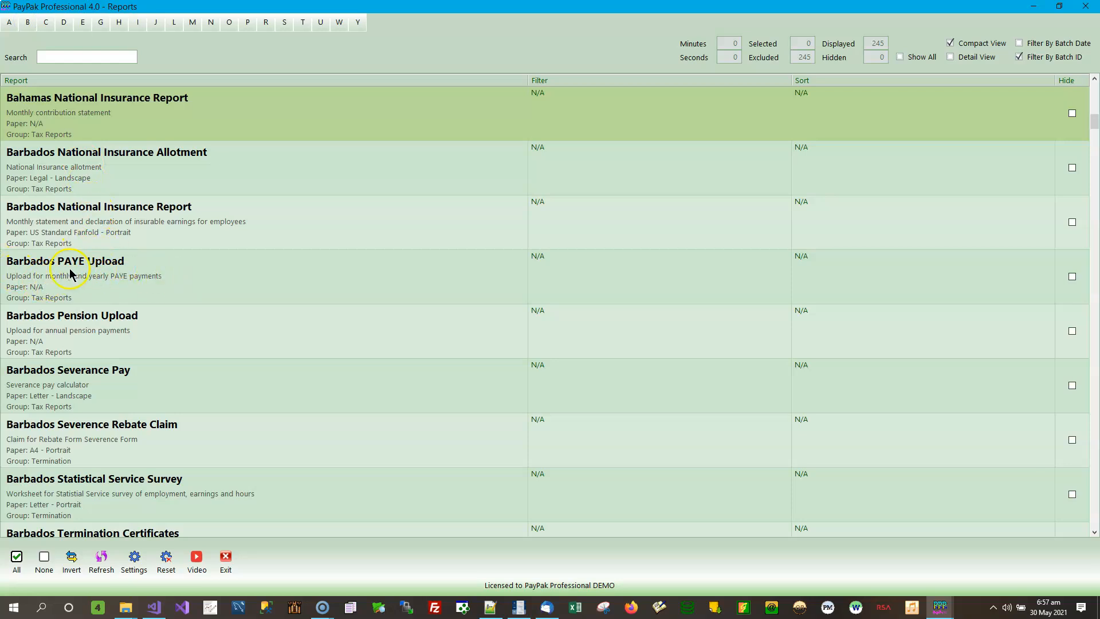
double_click(115, 278)
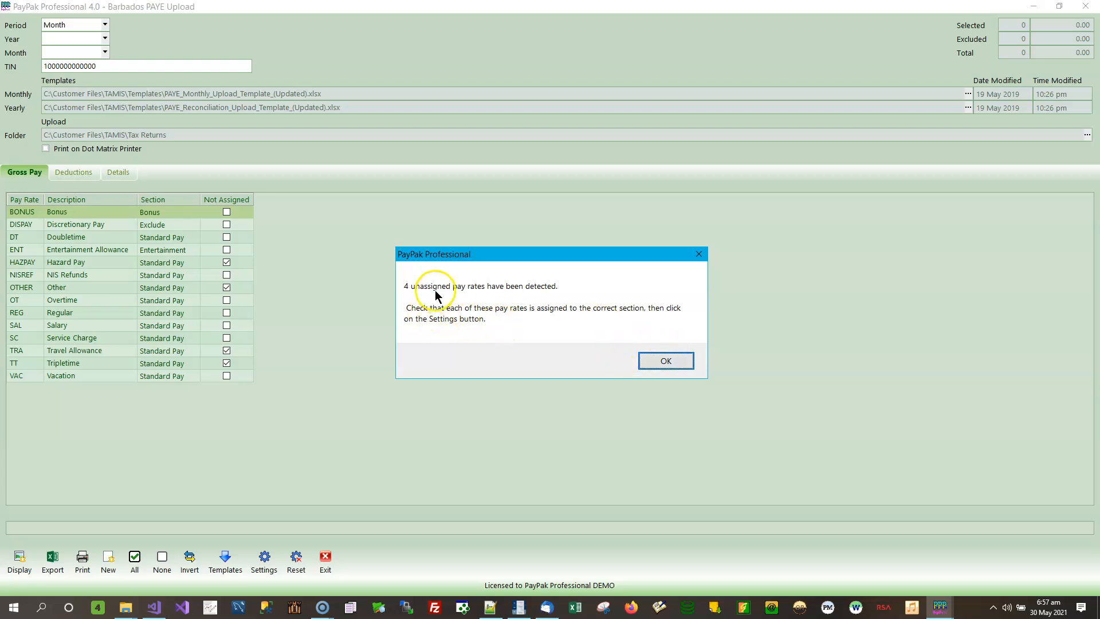
click(671, 360)
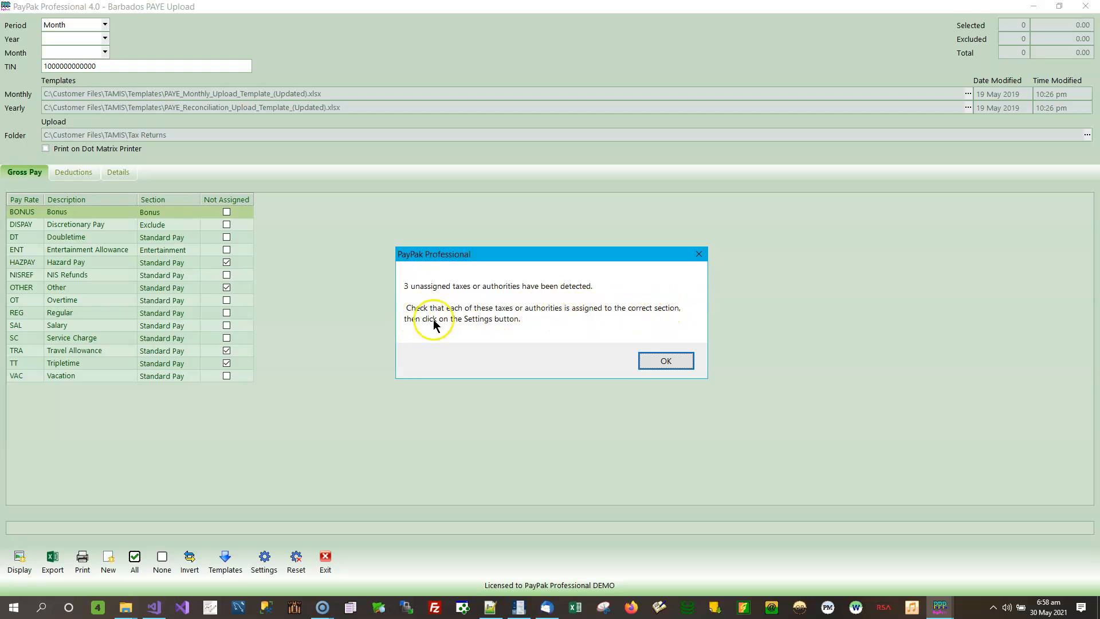
click(665, 359)
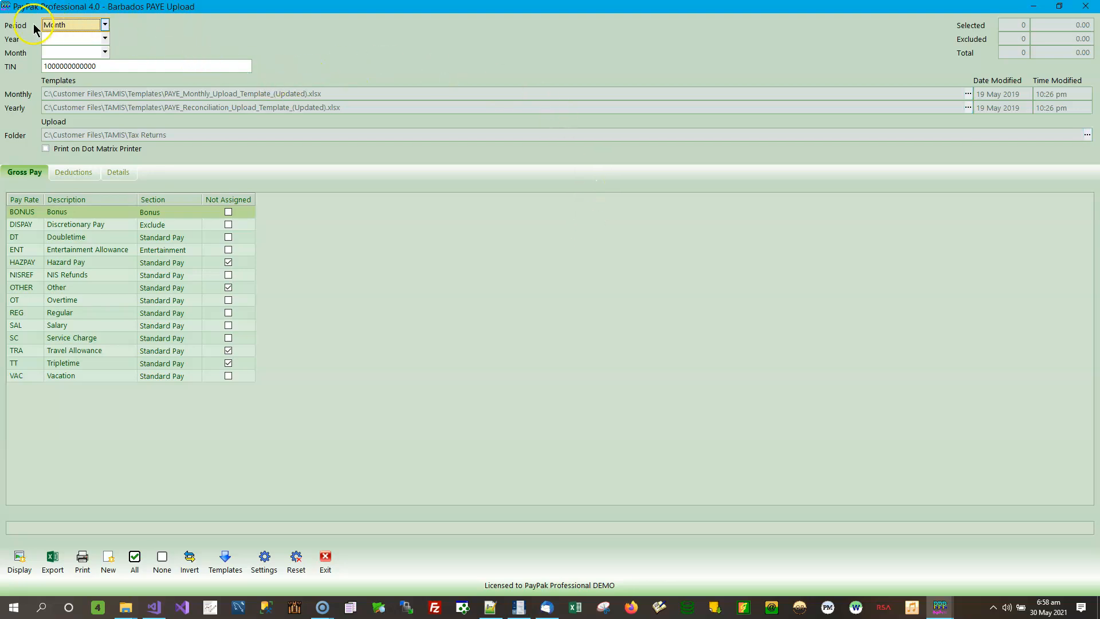
Step: Examine the period choices, the TIN field, and the report's gross pay, deductions and details sections
click(105, 25)
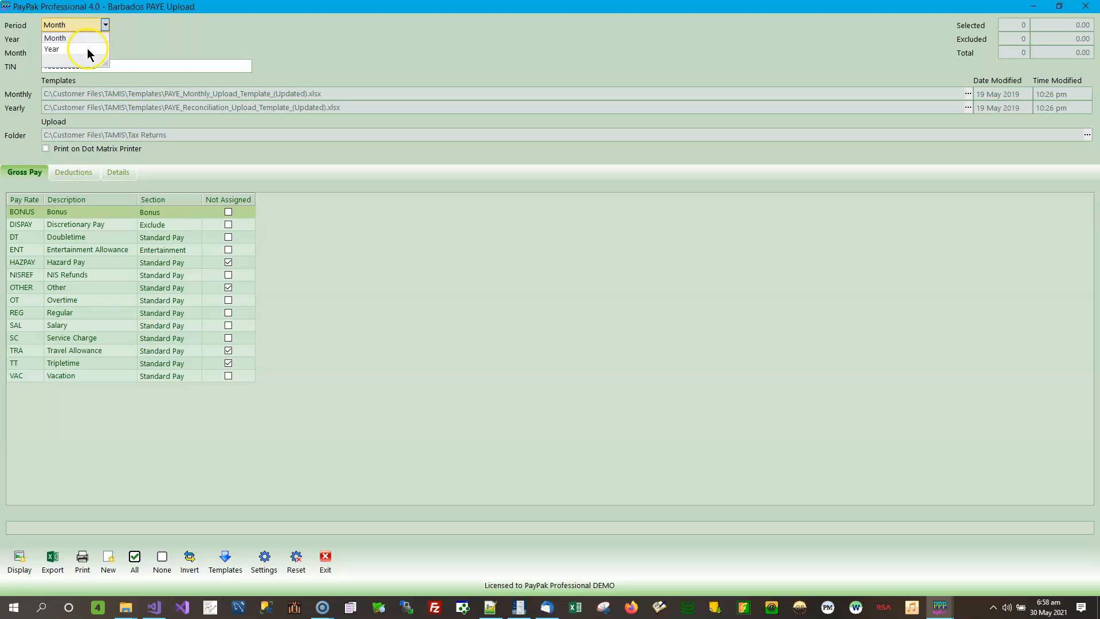
click(142, 25)
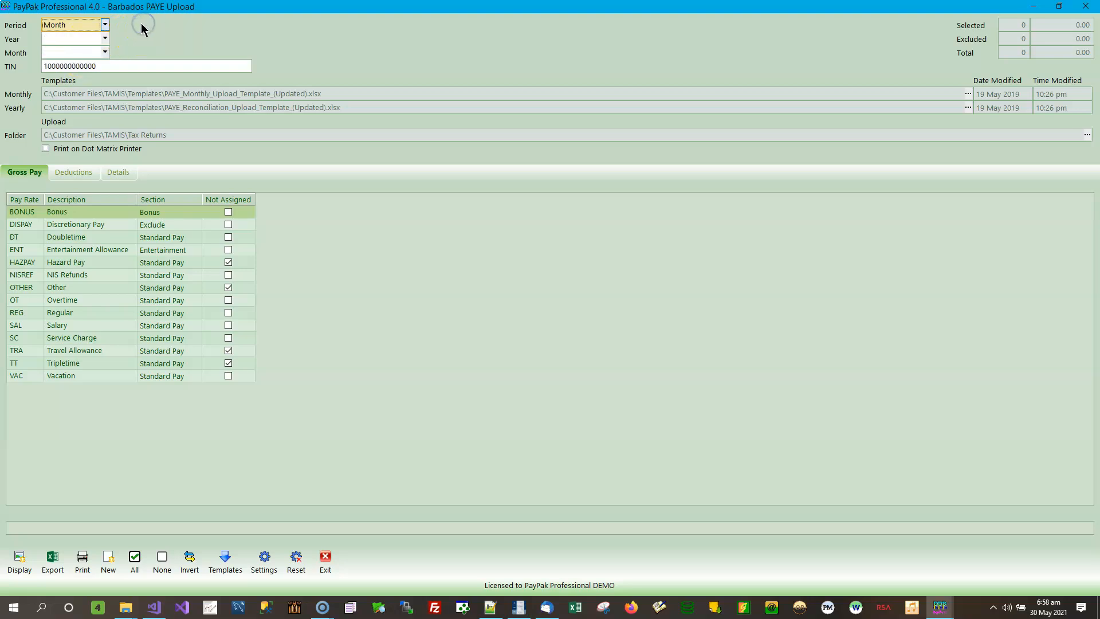
click(93, 66)
click(26, 175)
click(75, 172)
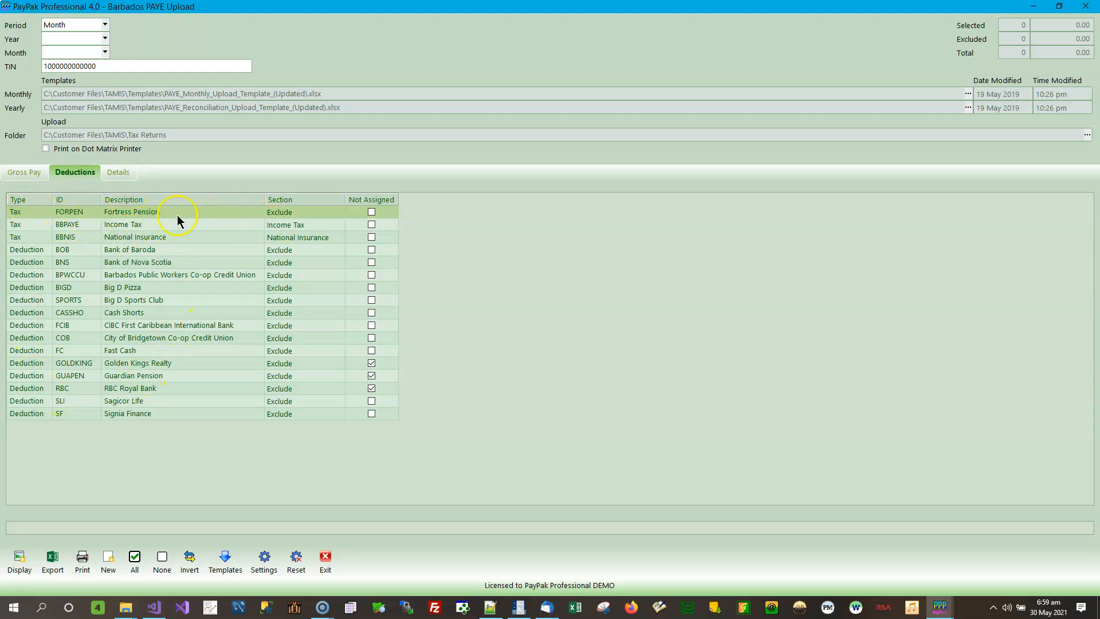
click(123, 173)
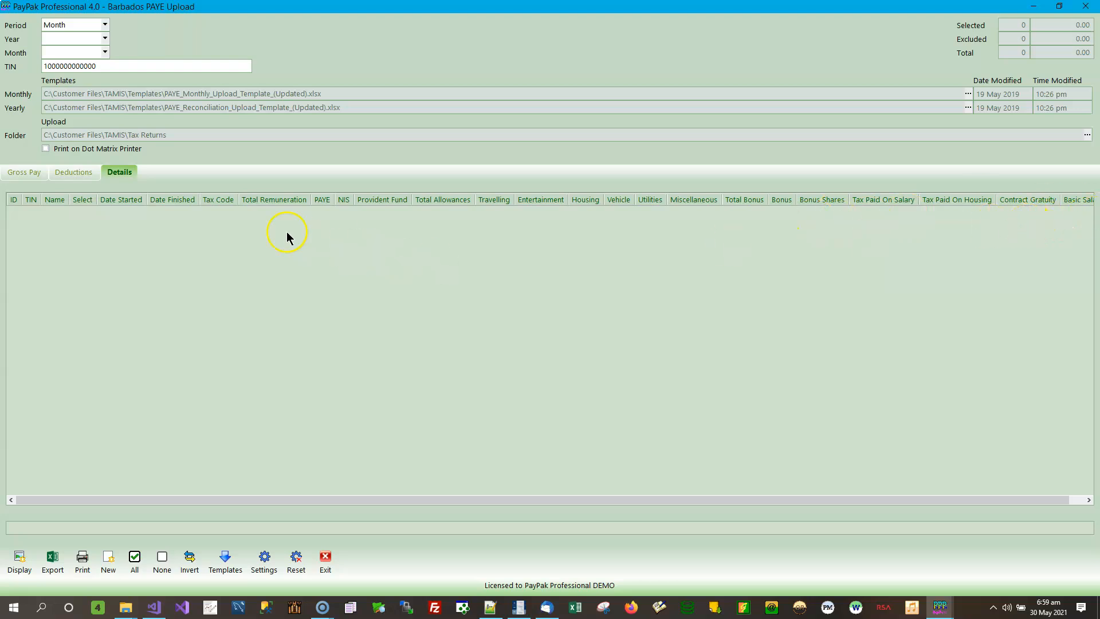
click(26, 174)
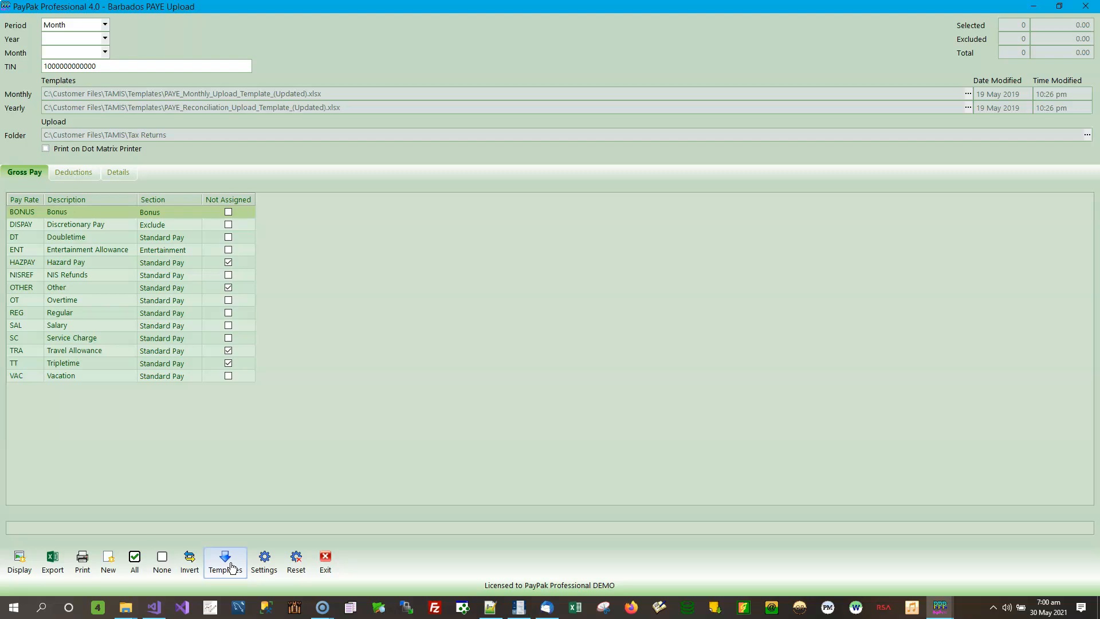
Step: Exit the Barbados PAYE Upload report and reopen it, dismissing both notices about unassigned items
click(325, 558)
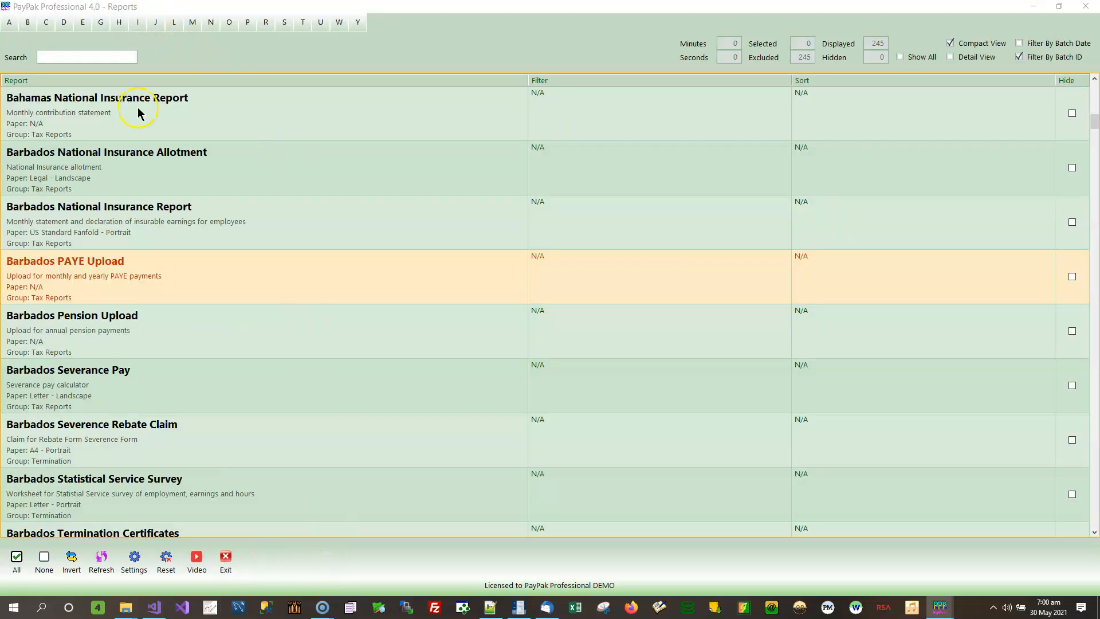
double_click(107, 275)
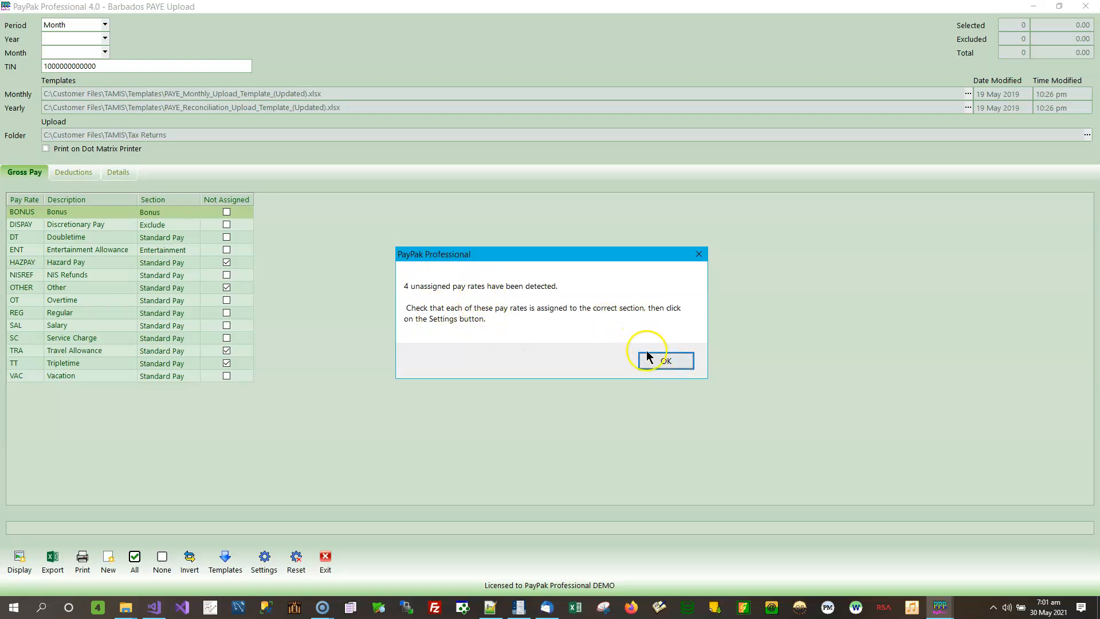
click(662, 362)
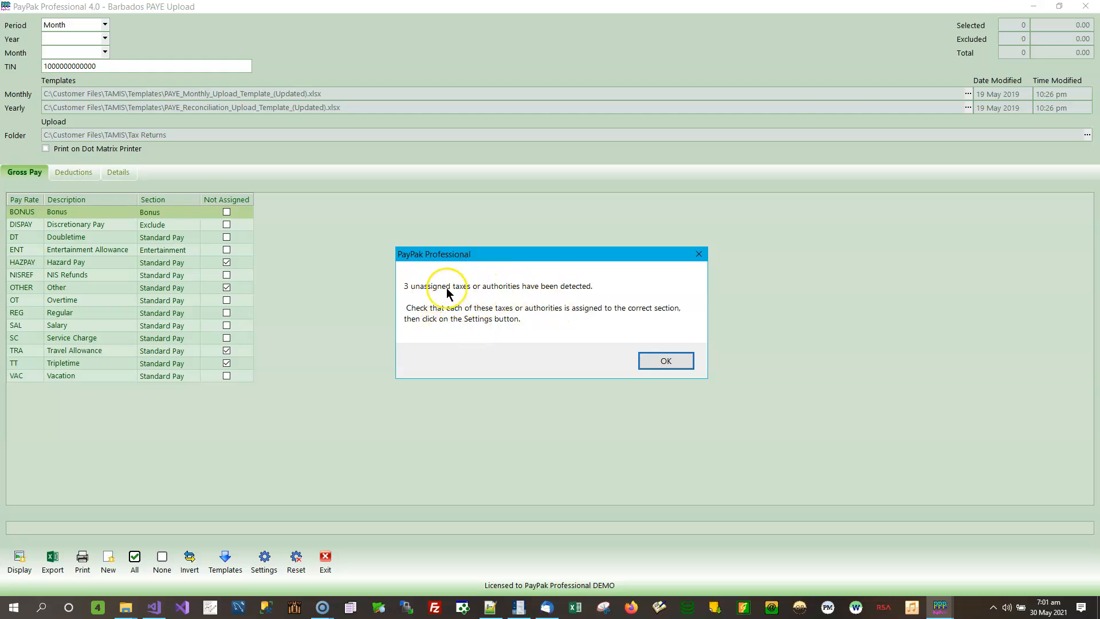
click(670, 361)
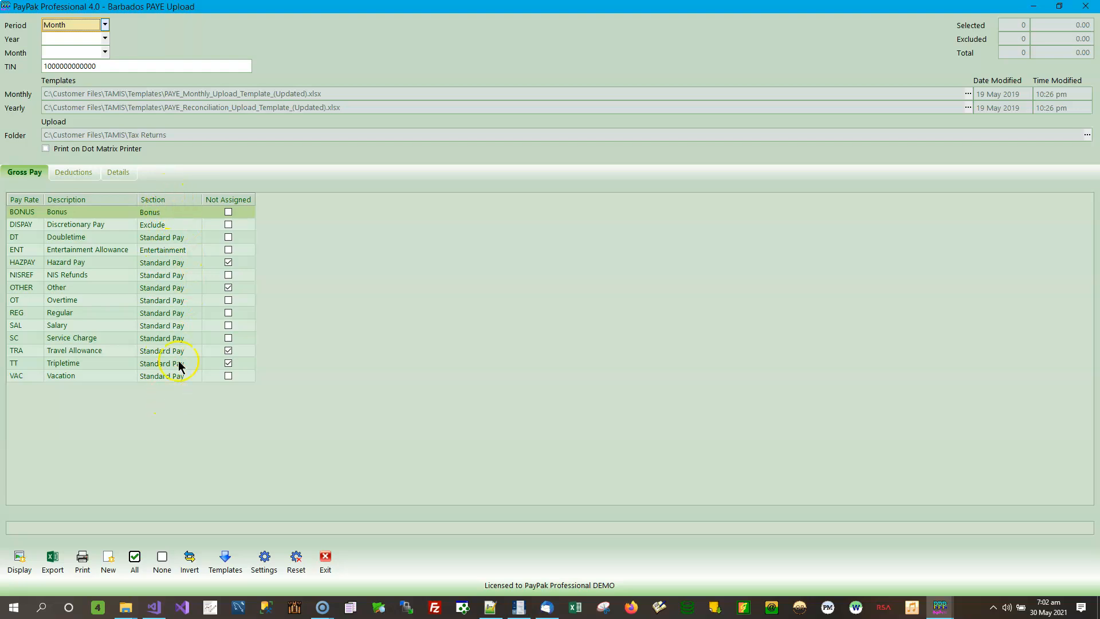
Step: Assign the Bonus pay rate to the Exclude section in the gross pay list
click(189, 215)
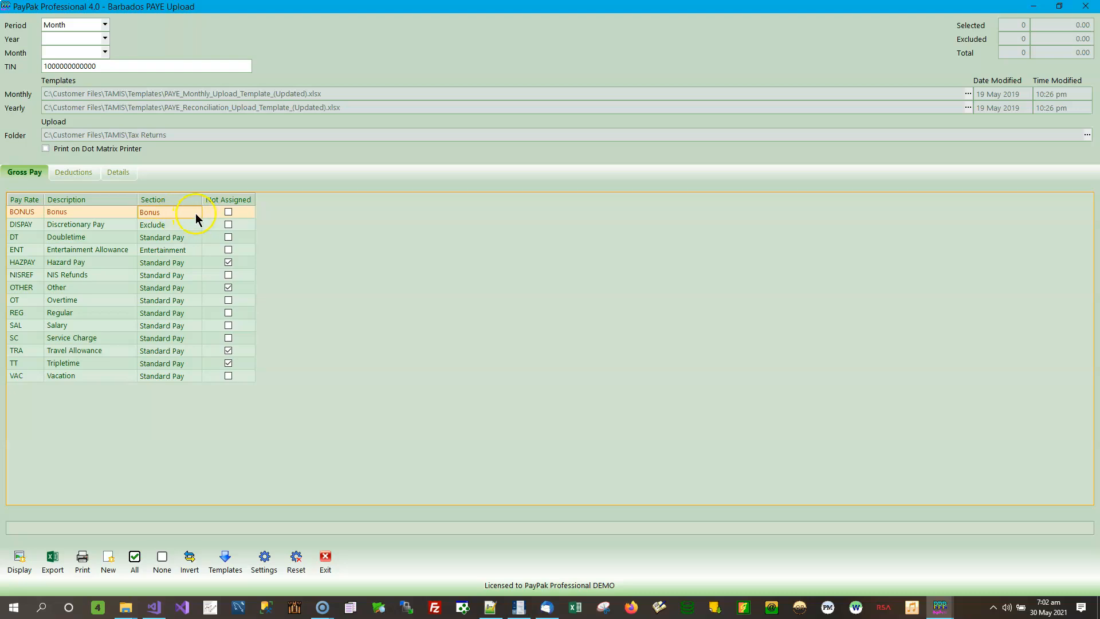
click(197, 216)
click(196, 214)
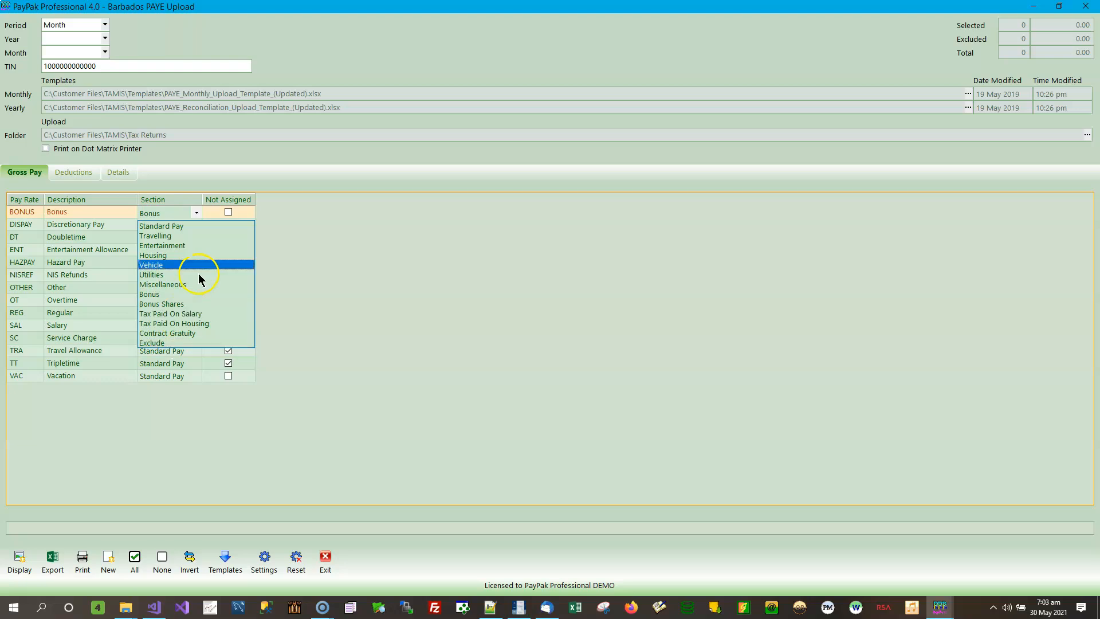
click(164, 342)
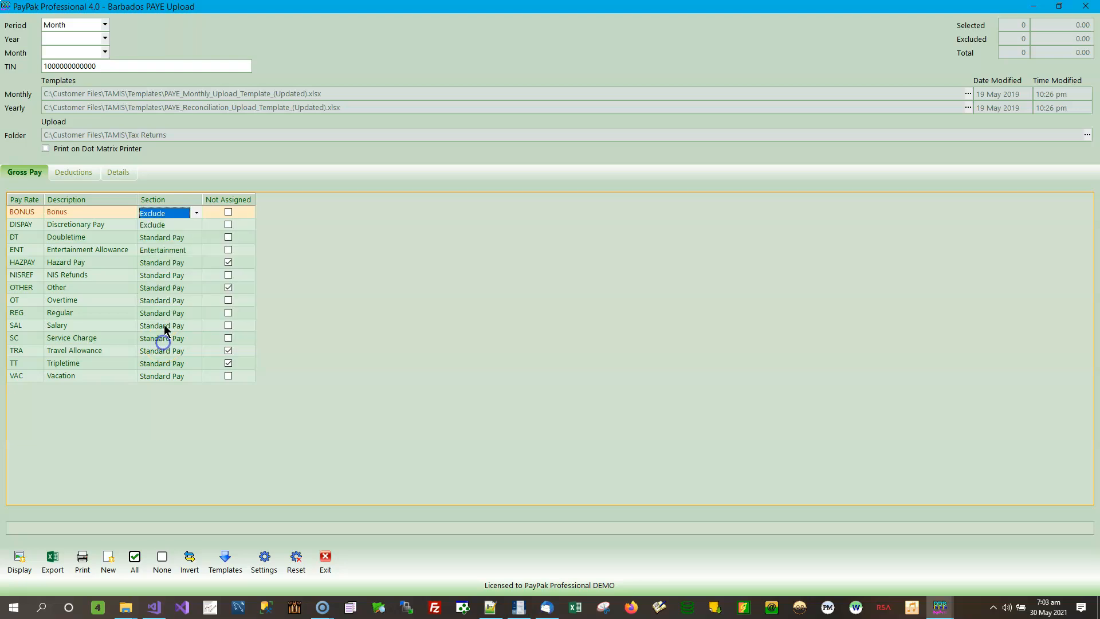
click(174, 224)
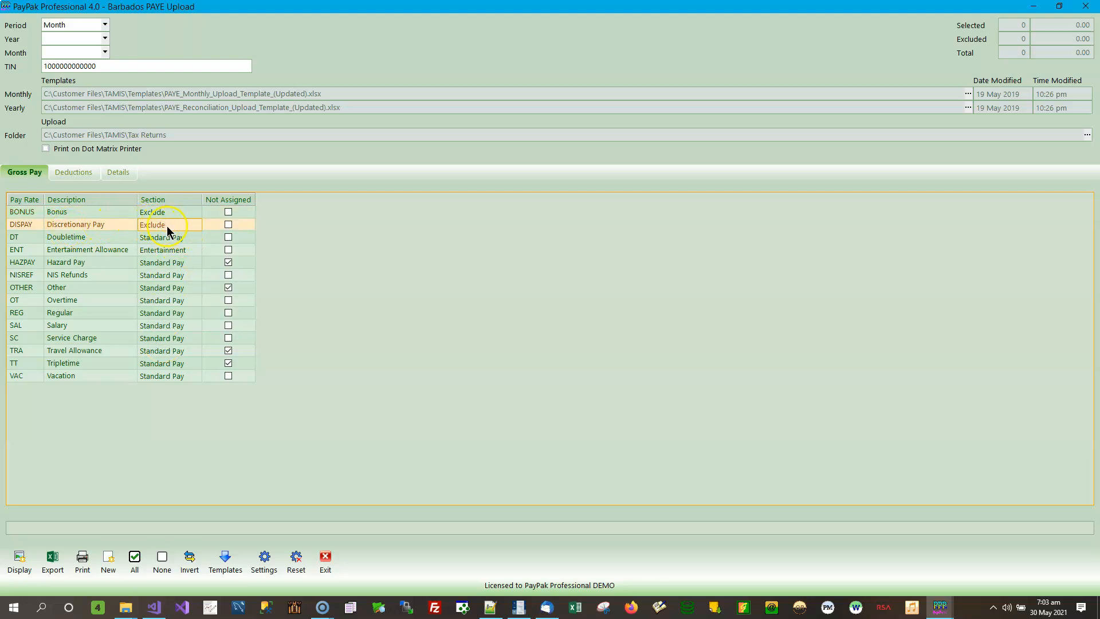
Step: Assign the Bonus pay rate to the Bonus section in the gross pay list
click(189, 213)
click(196, 213)
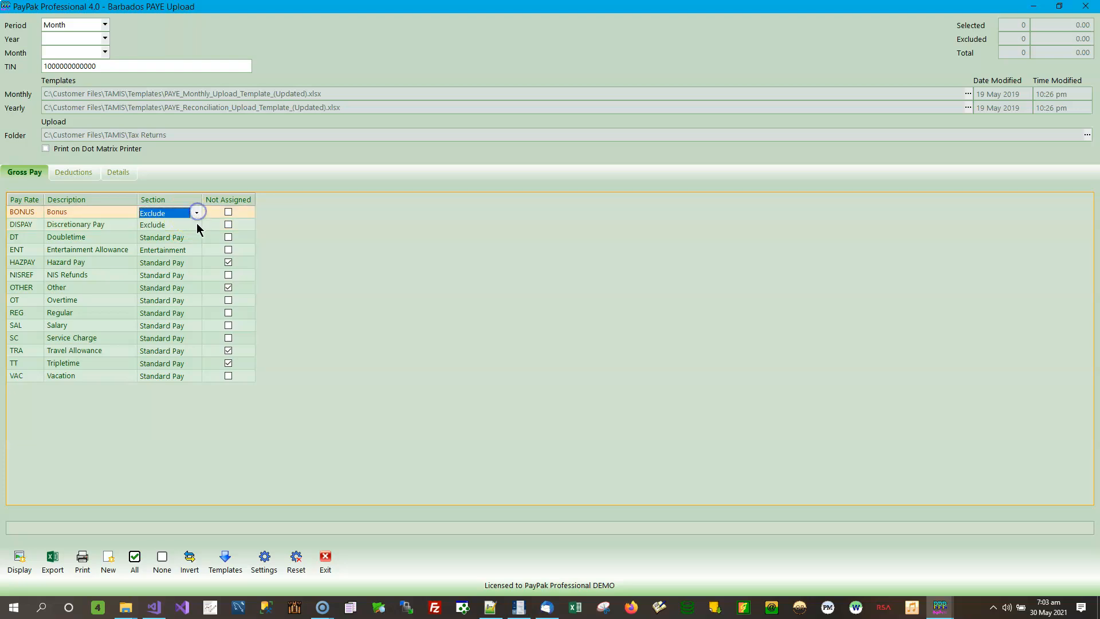
click(197, 213)
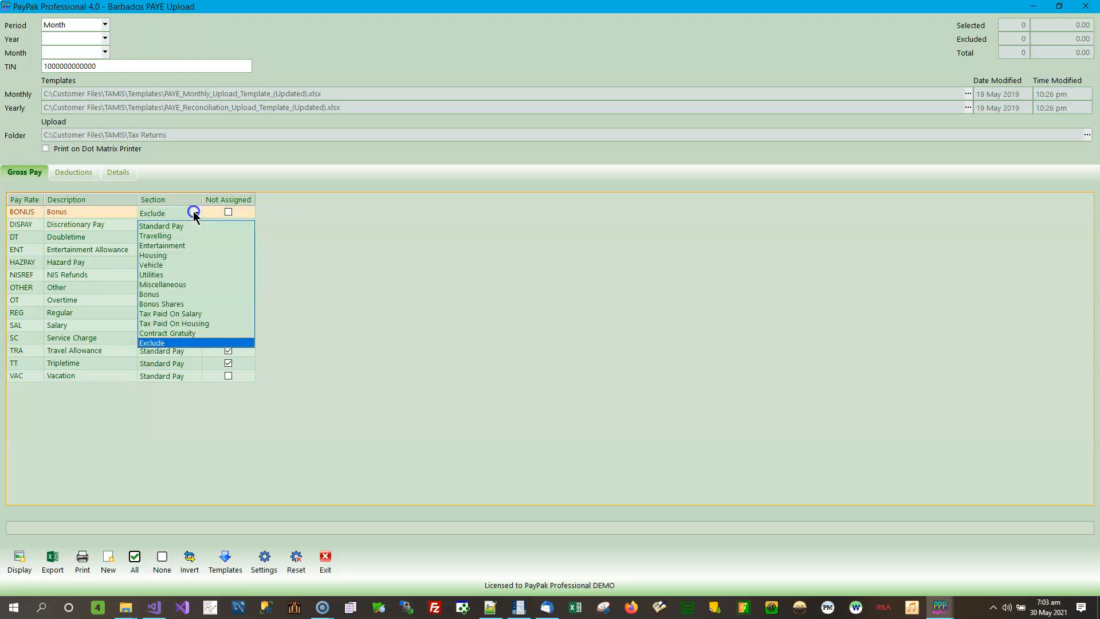
click(171, 294)
click(168, 225)
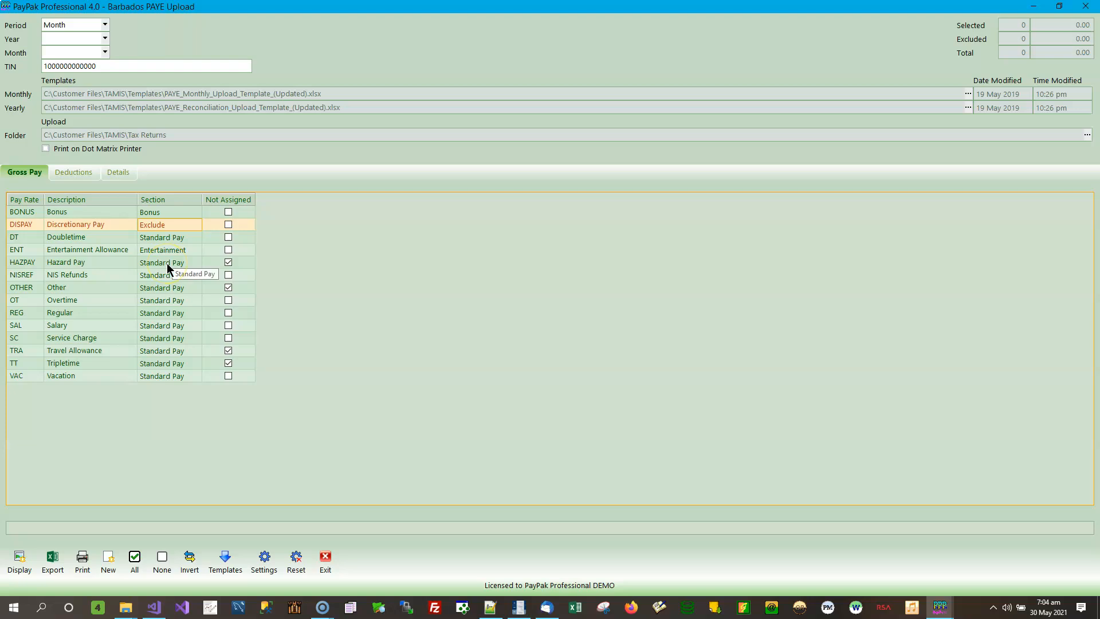
Step: Examine the section options offered for the Doubletime pay rate without choosing a different section
click(180, 247)
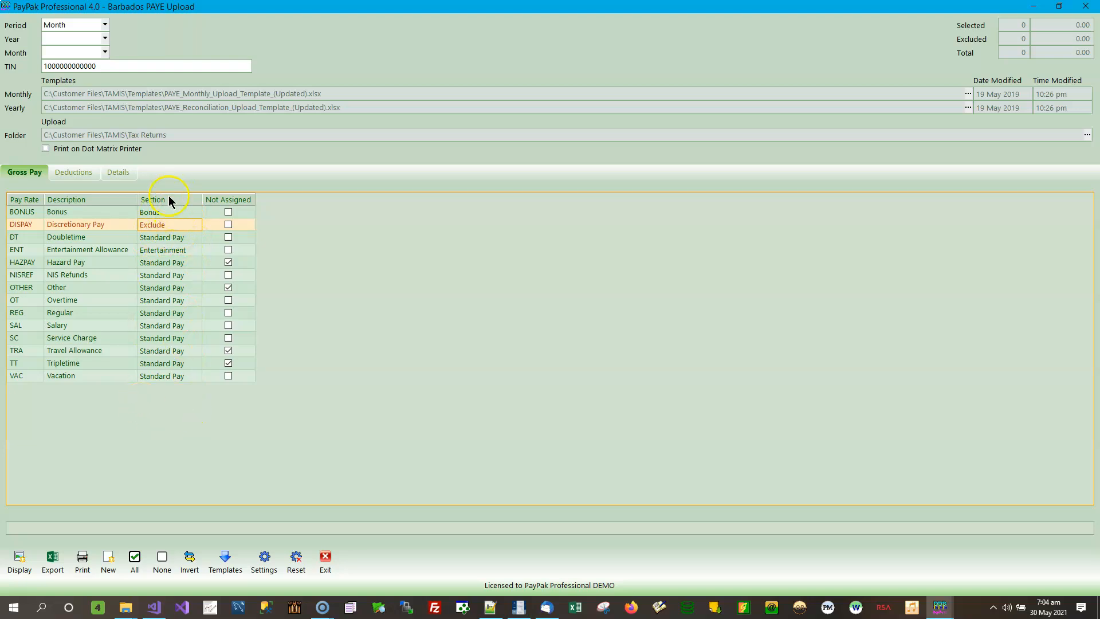
click(183, 229)
click(190, 241)
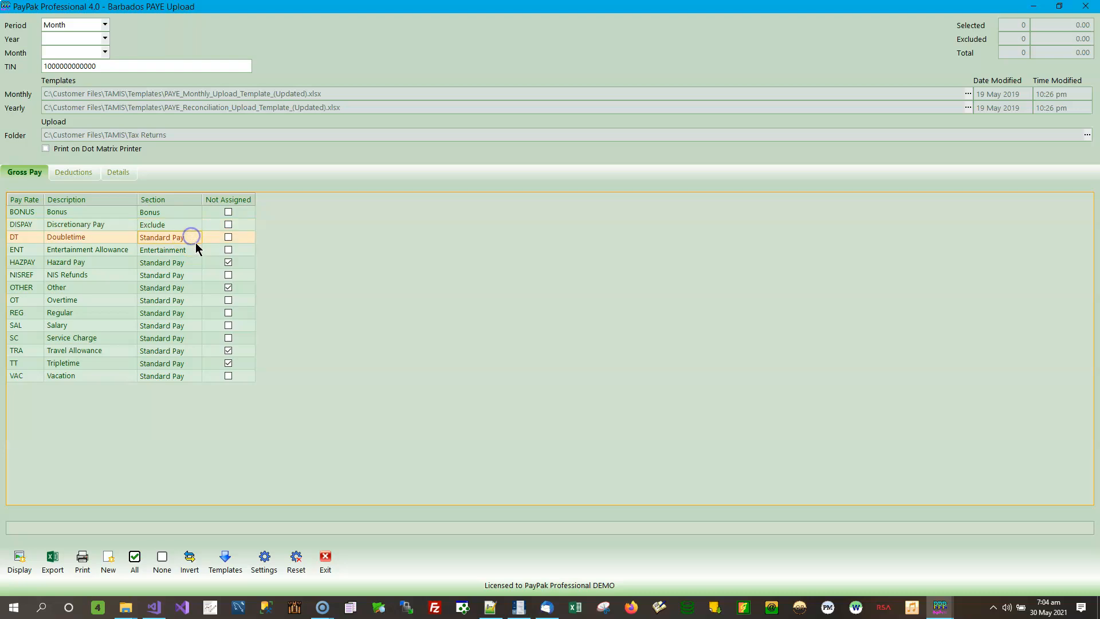
click(191, 240)
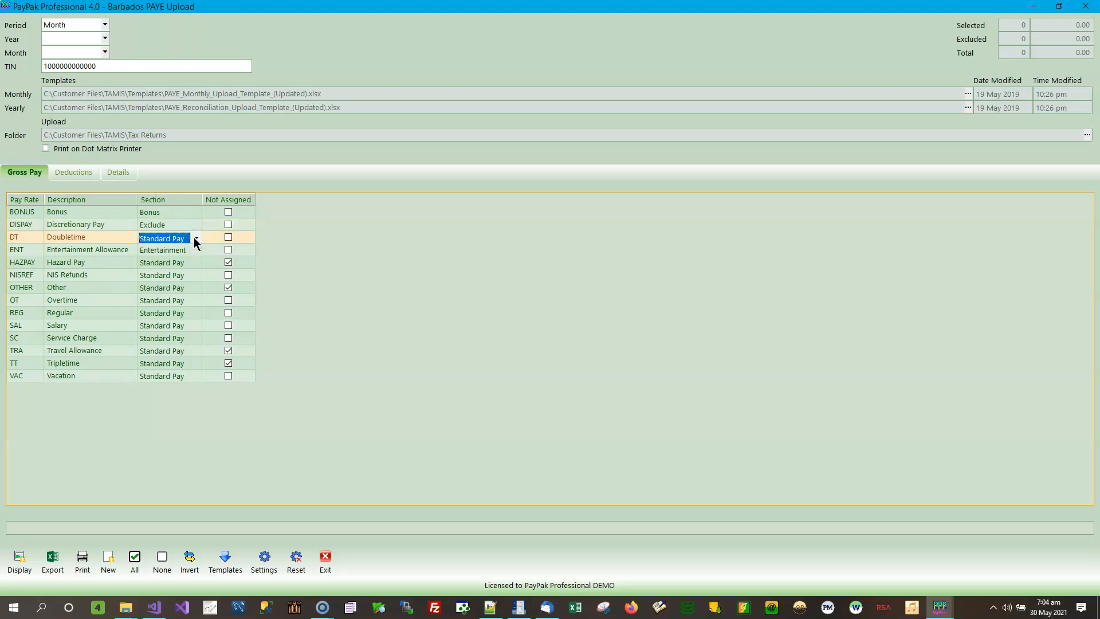
click(196, 239)
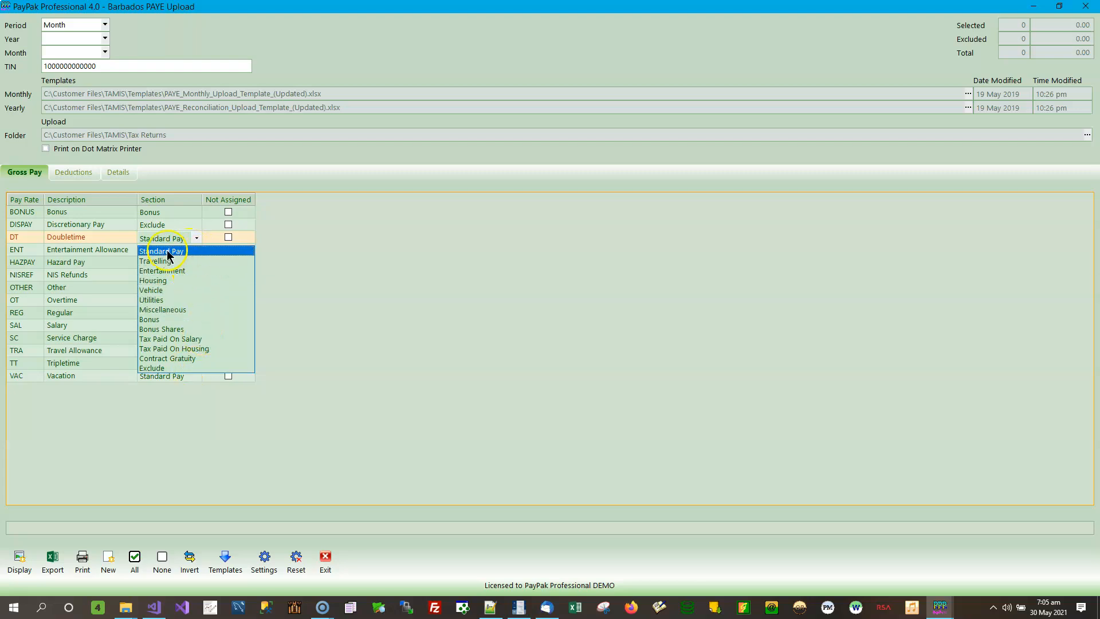
click(120, 240)
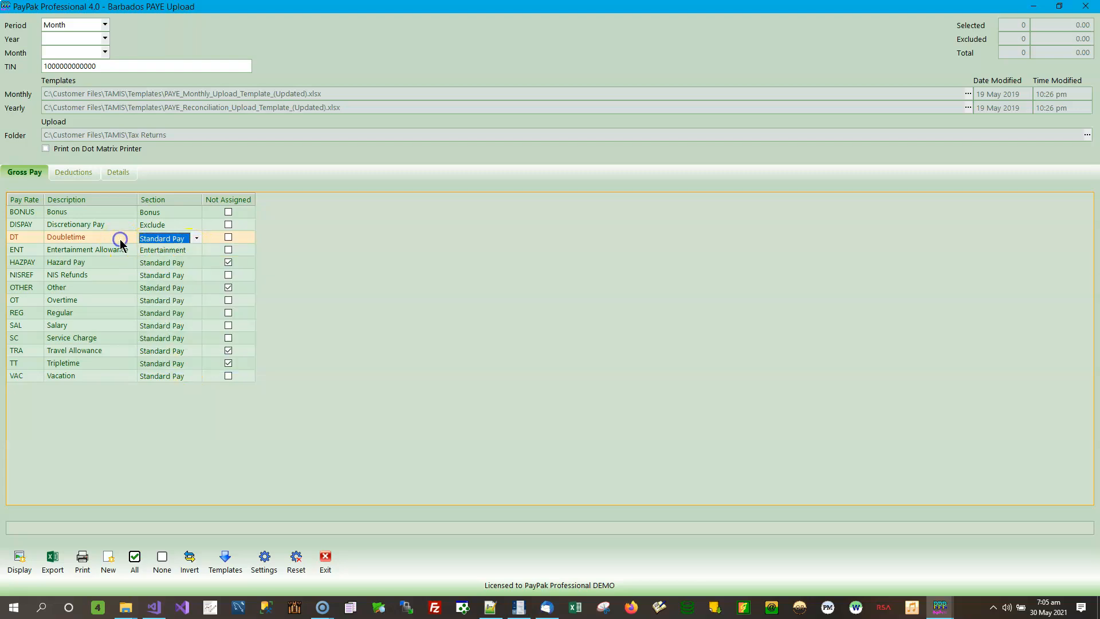
click(197, 239)
click(197, 240)
click(197, 240)
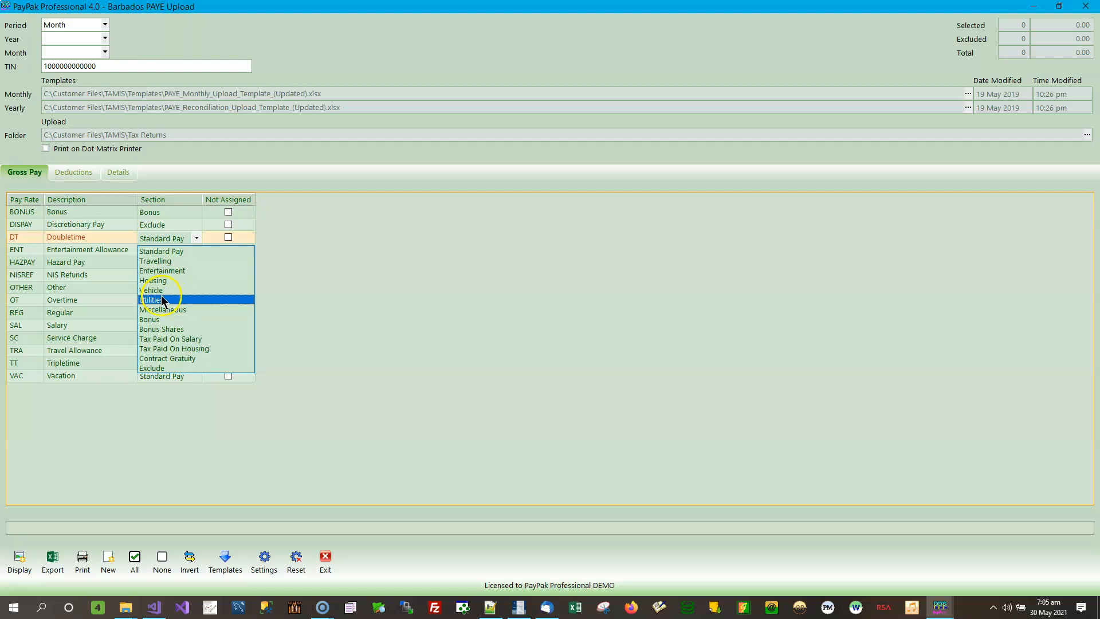
click(167, 280)
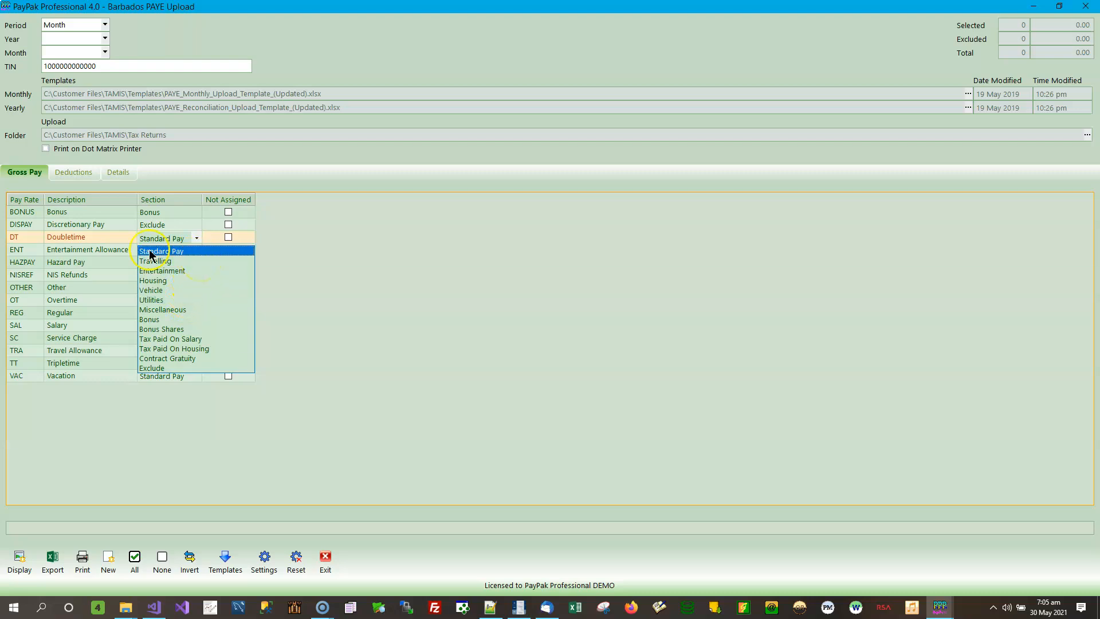
click(102, 236)
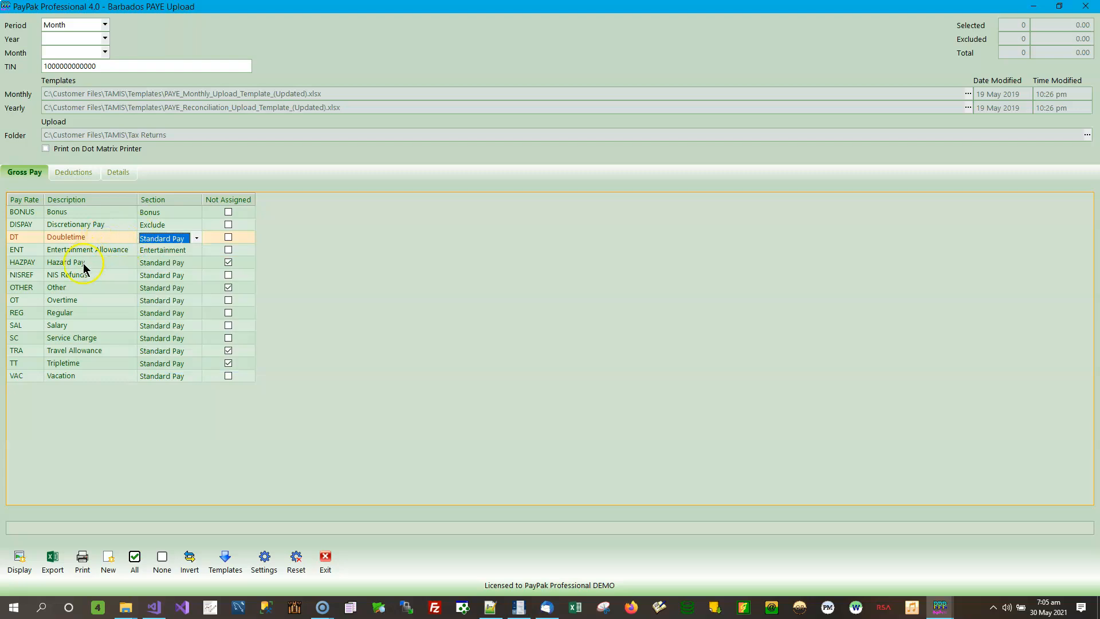
Step: Check the section assignments of the Salary, Discretionary Pay and Travel Allowance pay rates
click(100, 329)
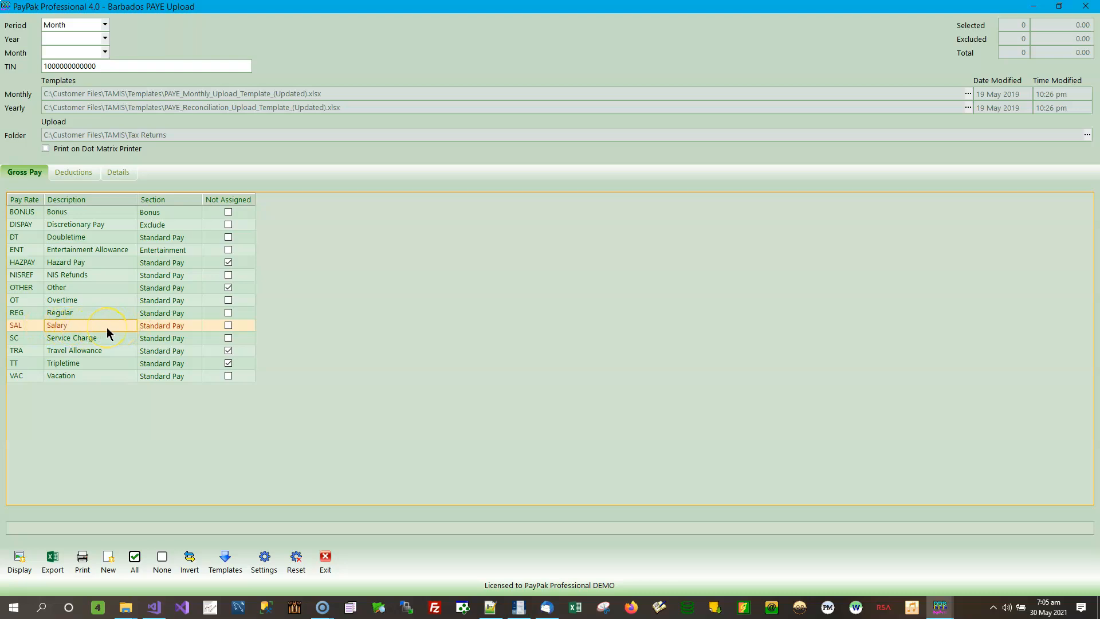
click(57, 223)
click(84, 350)
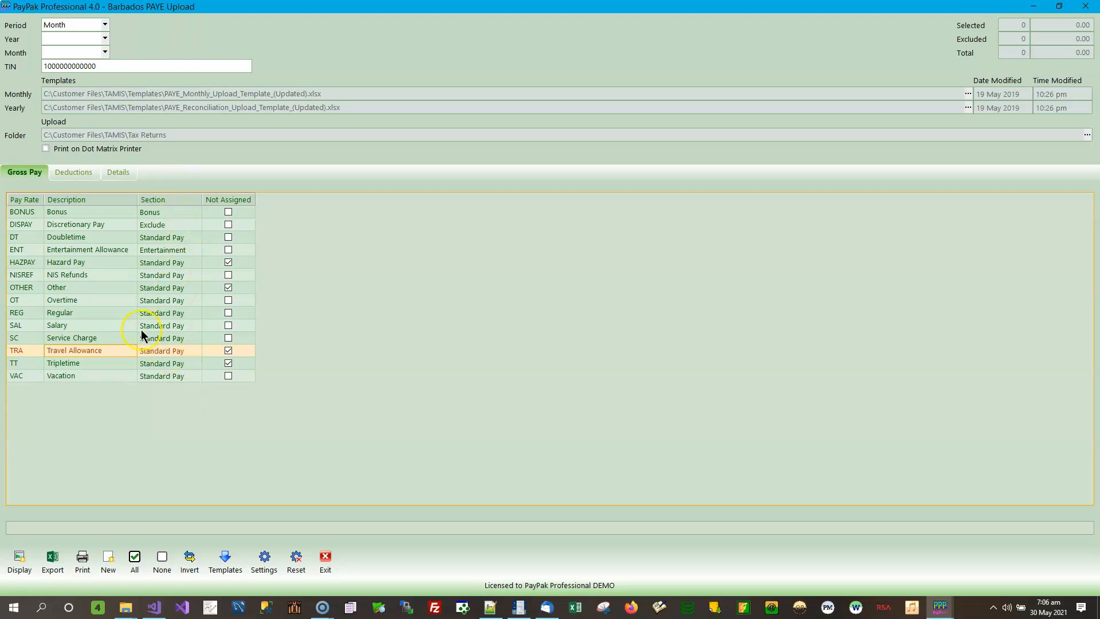
Step: Examine the section options offered for the Salary pay rate, keeping its Standard Pay assignment
click(169, 325)
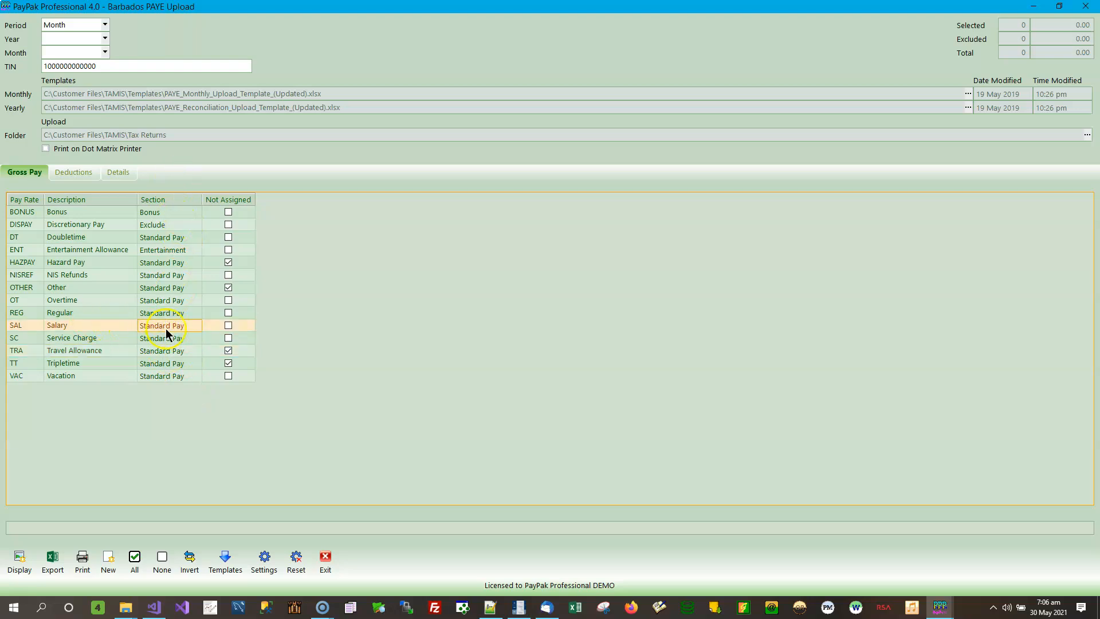
click(100, 323)
click(191, 331)
click(194, 330)
click(197, 329)
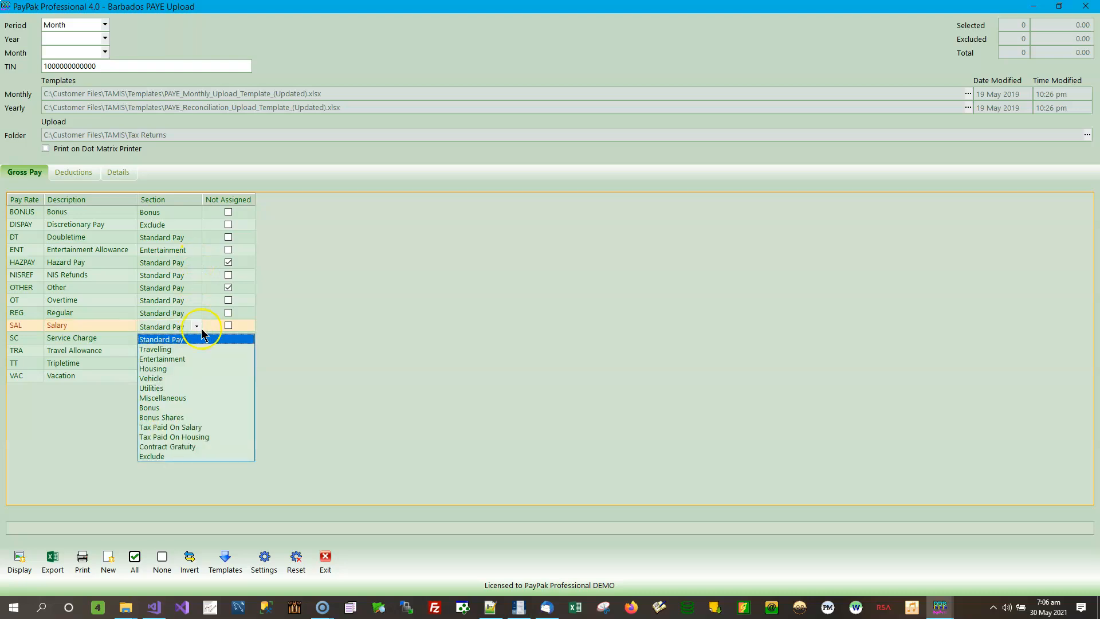
click(200, 327)
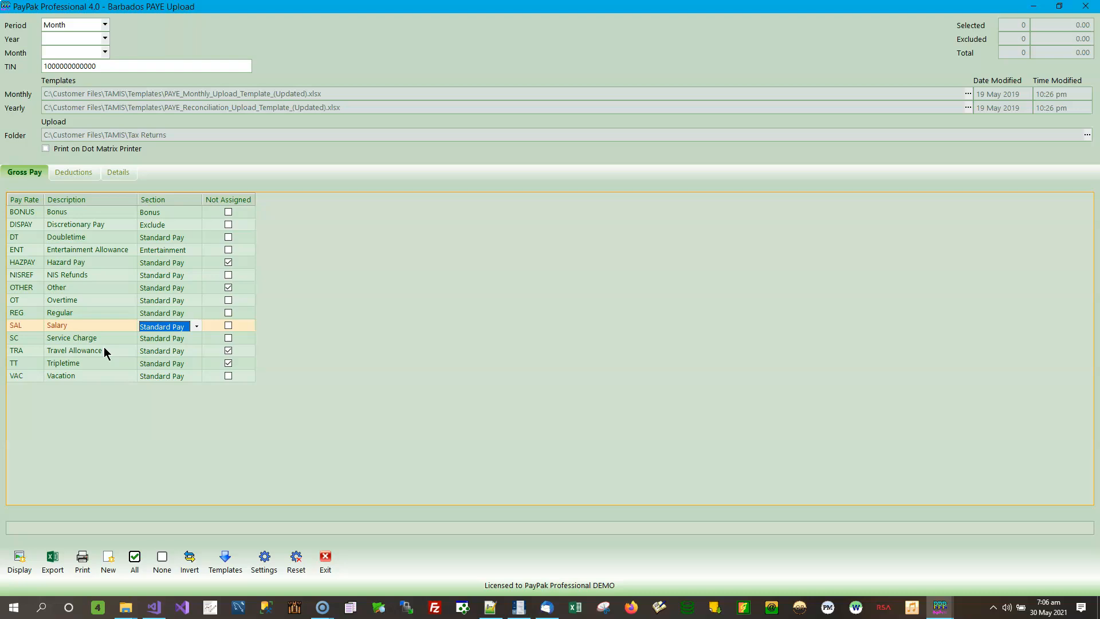
click(110, 327)
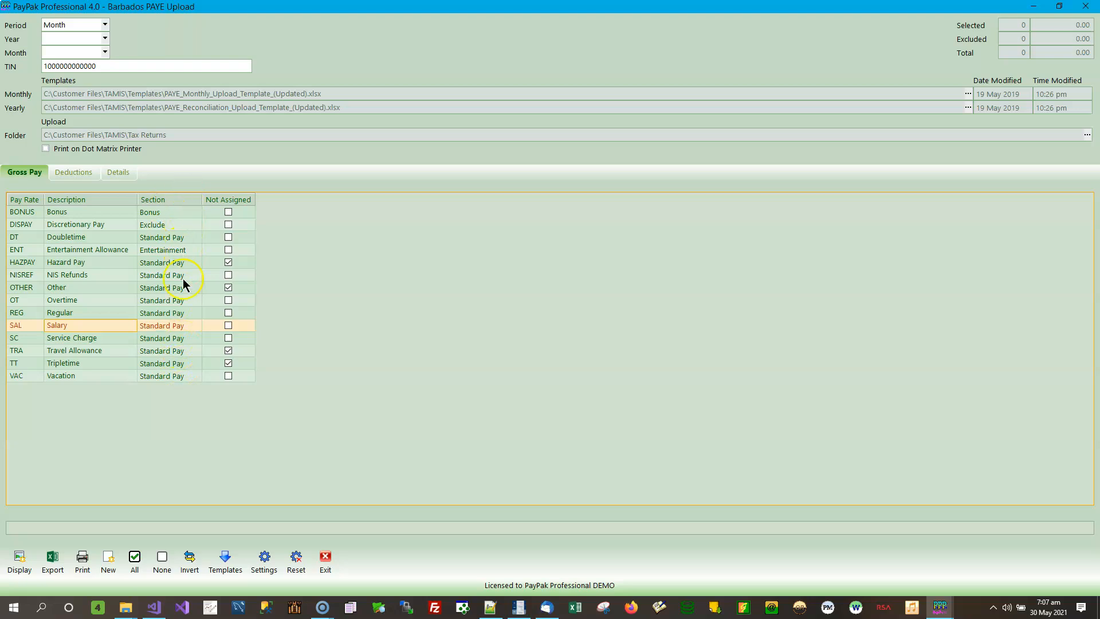
Step: Look through the section list for the Doubletime pay rate, including Exclude, and keep Standard Pay
click(189, 237)
click(199, 240)
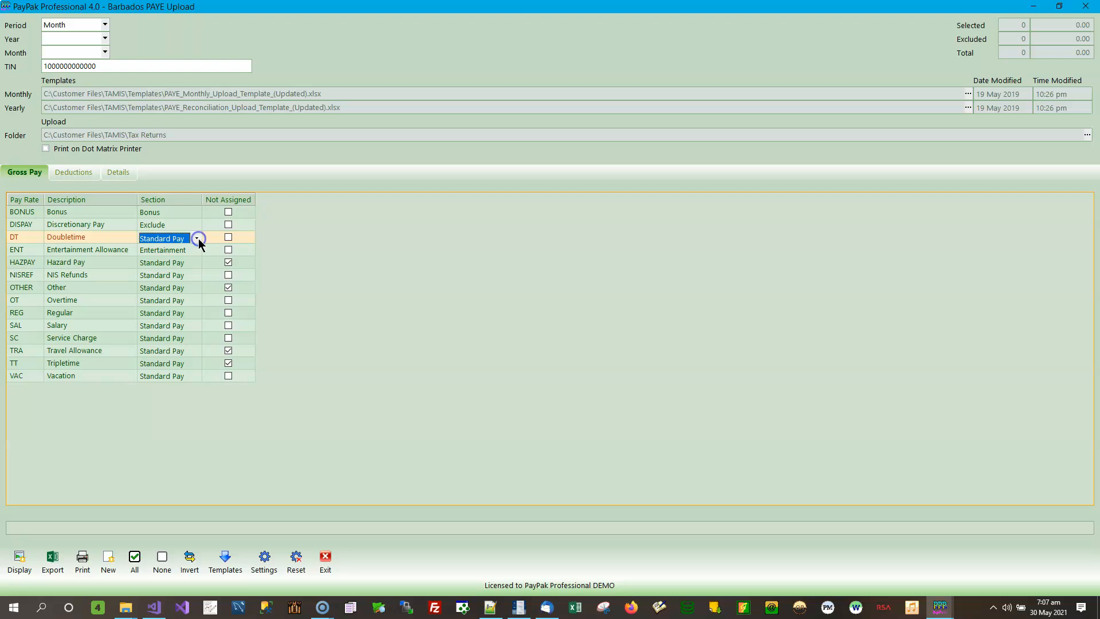
click(198, 239)
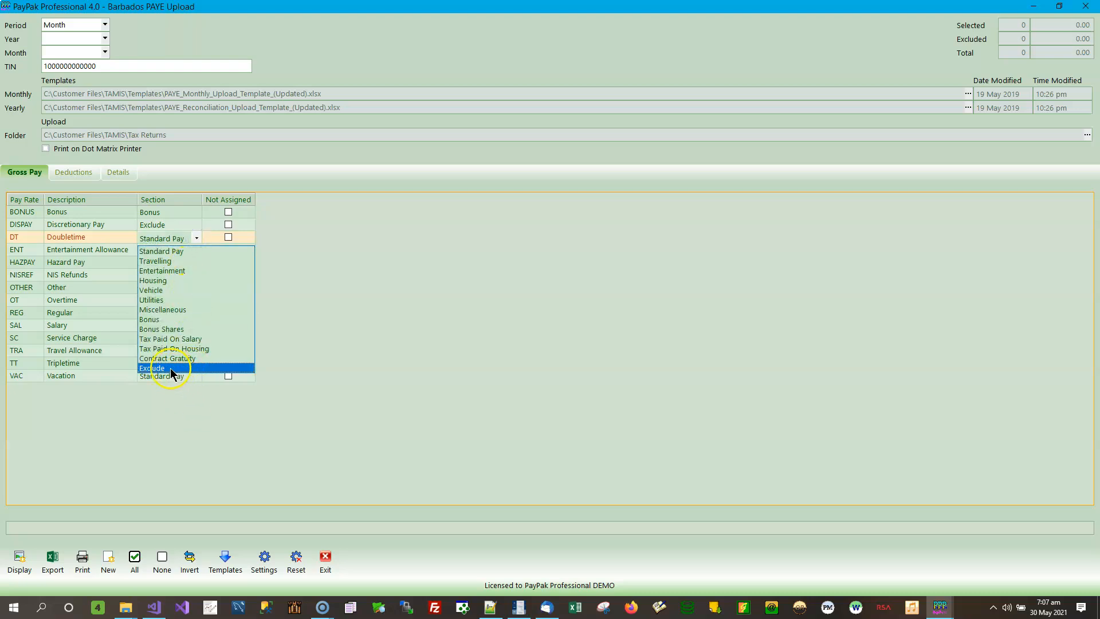
click(190, 232)
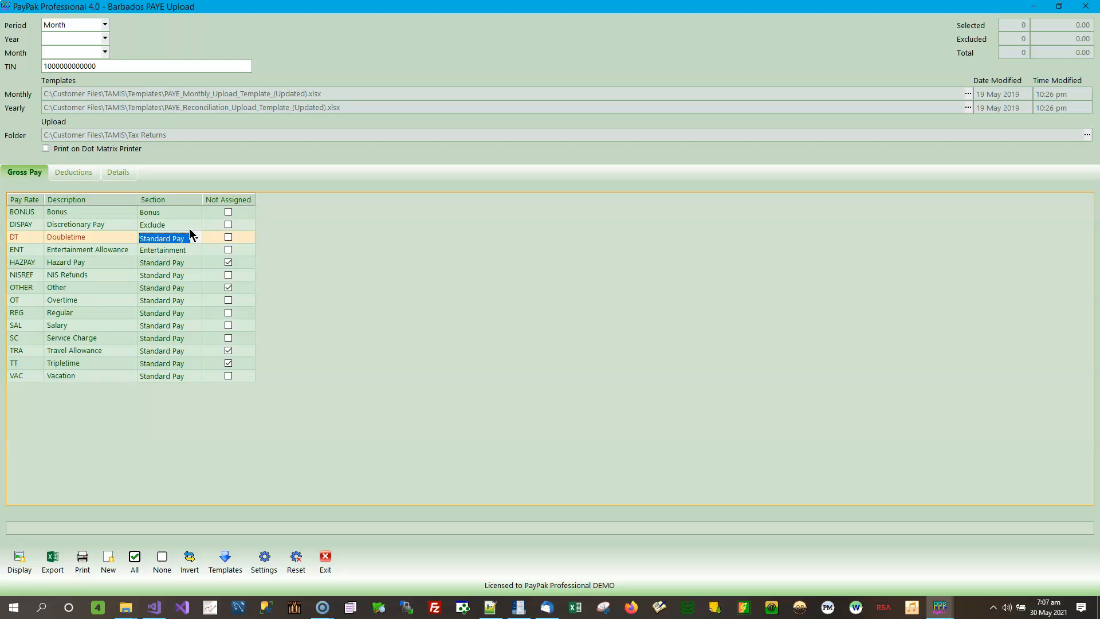
Step: Examine the section options offered for the NIS Refunds pay rate without choosing a different section
click(174, 276)
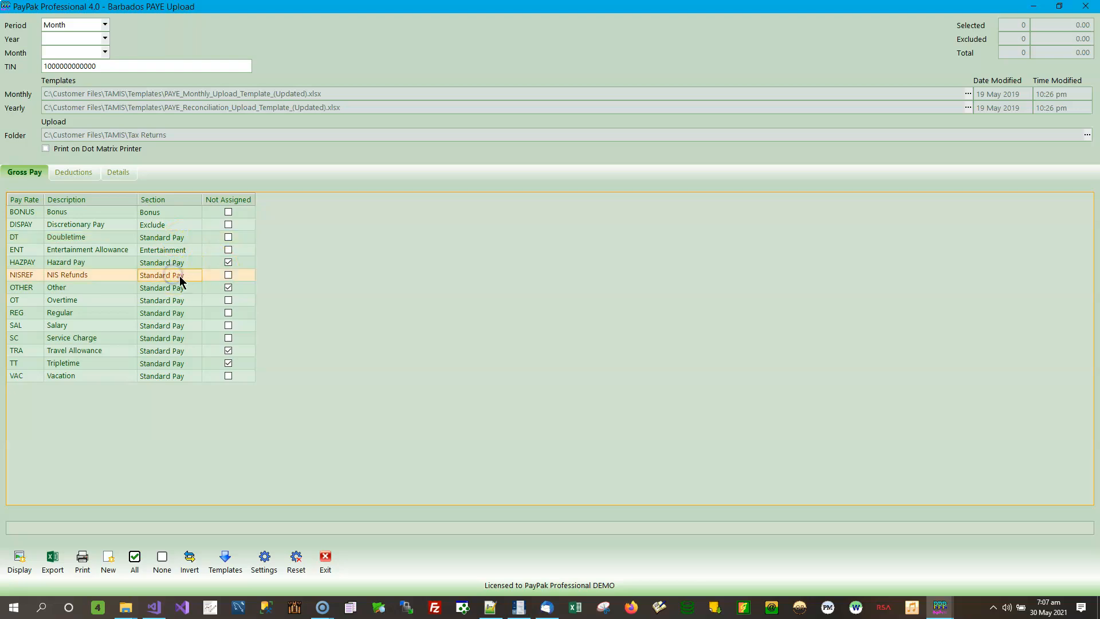
click(197, 277)
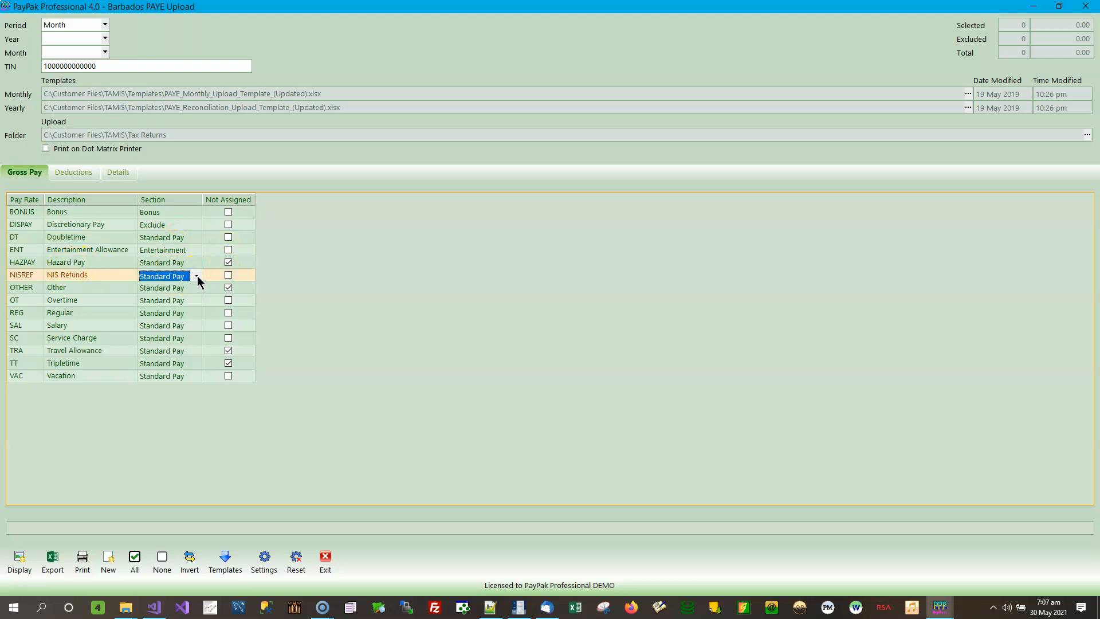
click(198, 277)
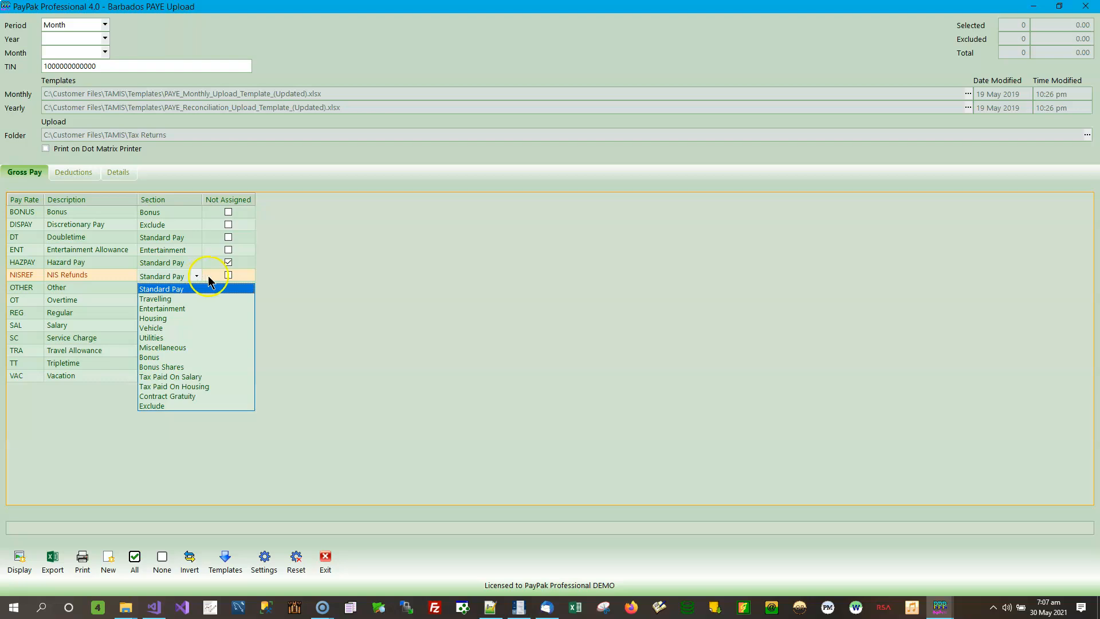
click(207, 277)
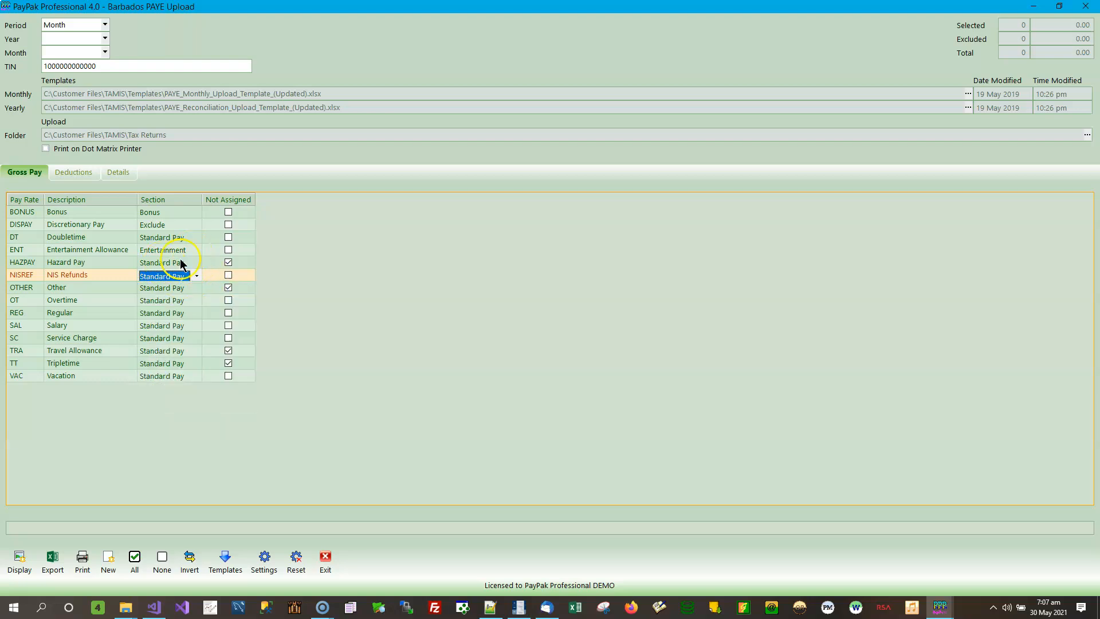
click(205, 276)
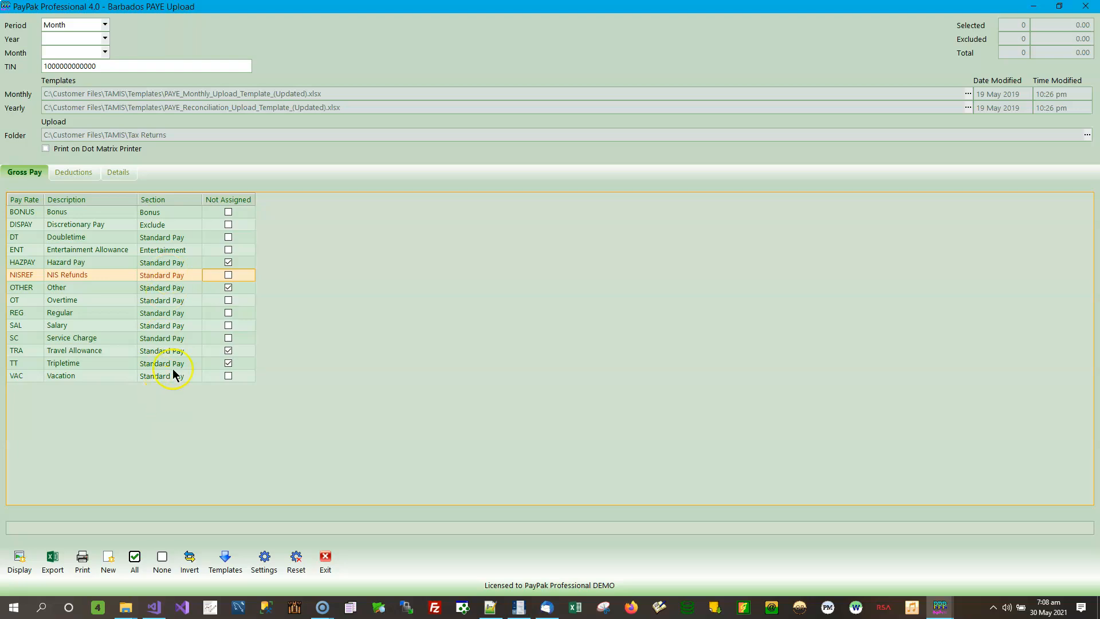
Step: Check the Bonus and Discretionary Pay sections and the Not Assigned flags of Hazard Pay, Other, Travel Allowance and Tripletime
click(167, 213)
click(167, 225)
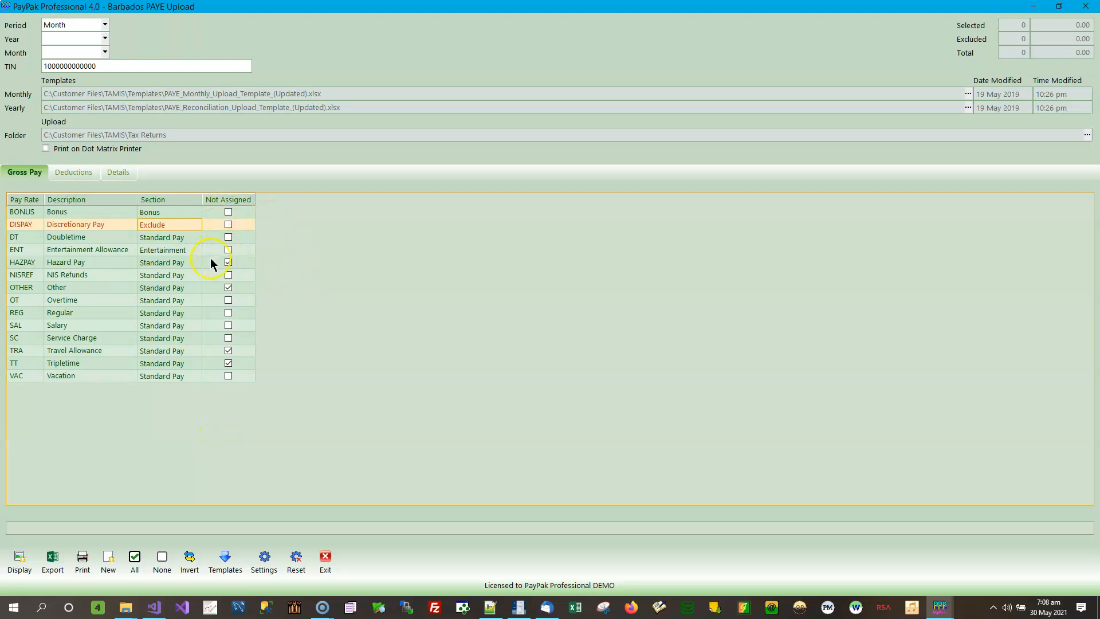
click(241, 263)
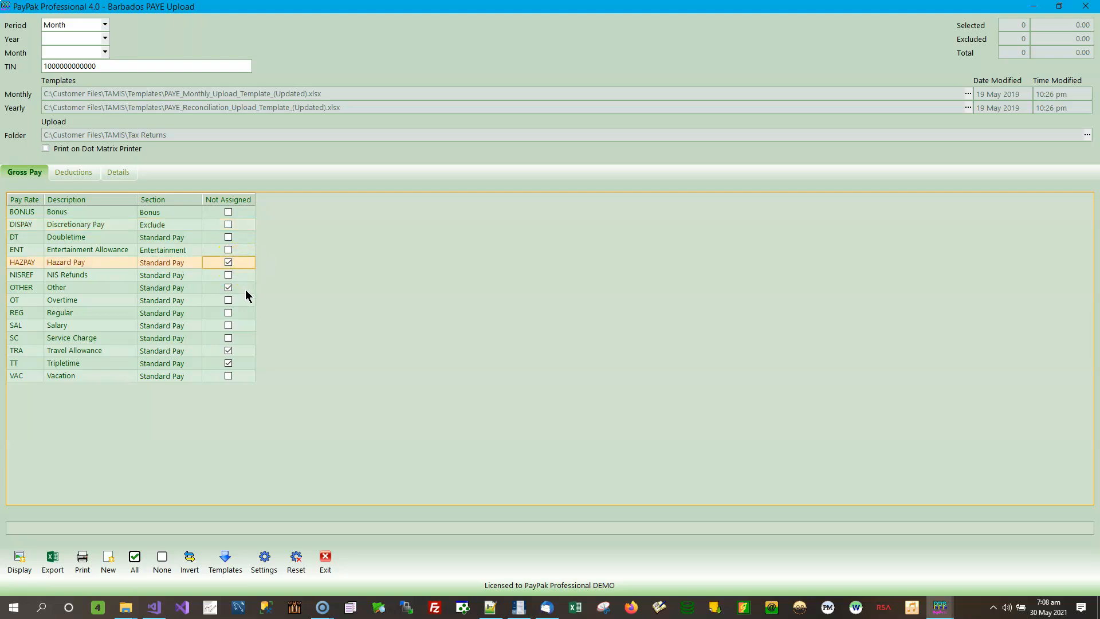
click(245, 291)
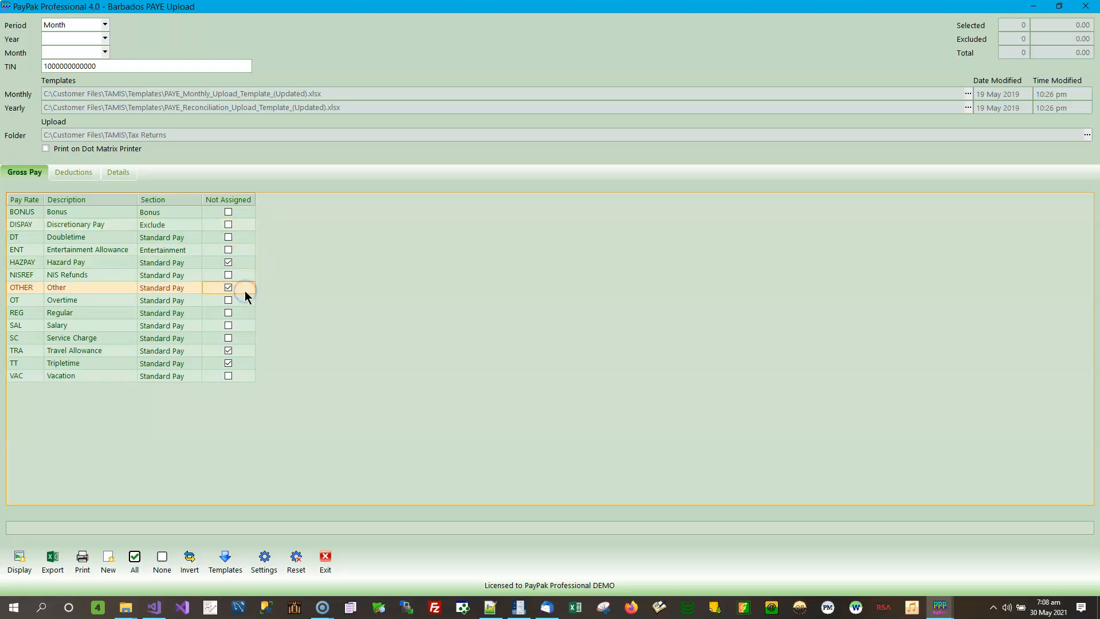
click(243, 352)
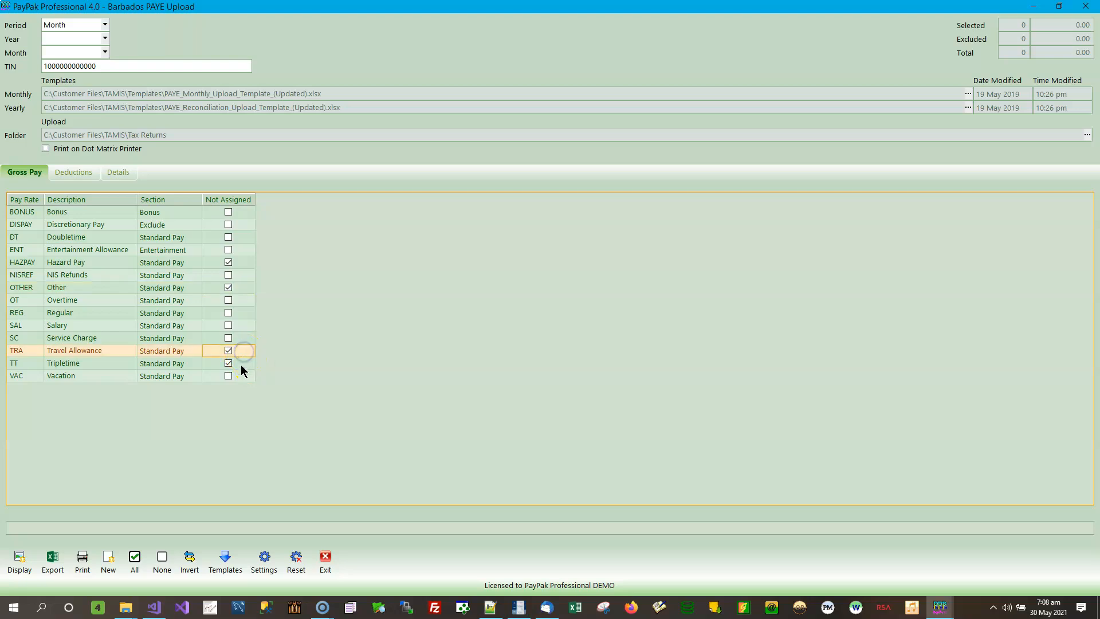
click(243, 364)
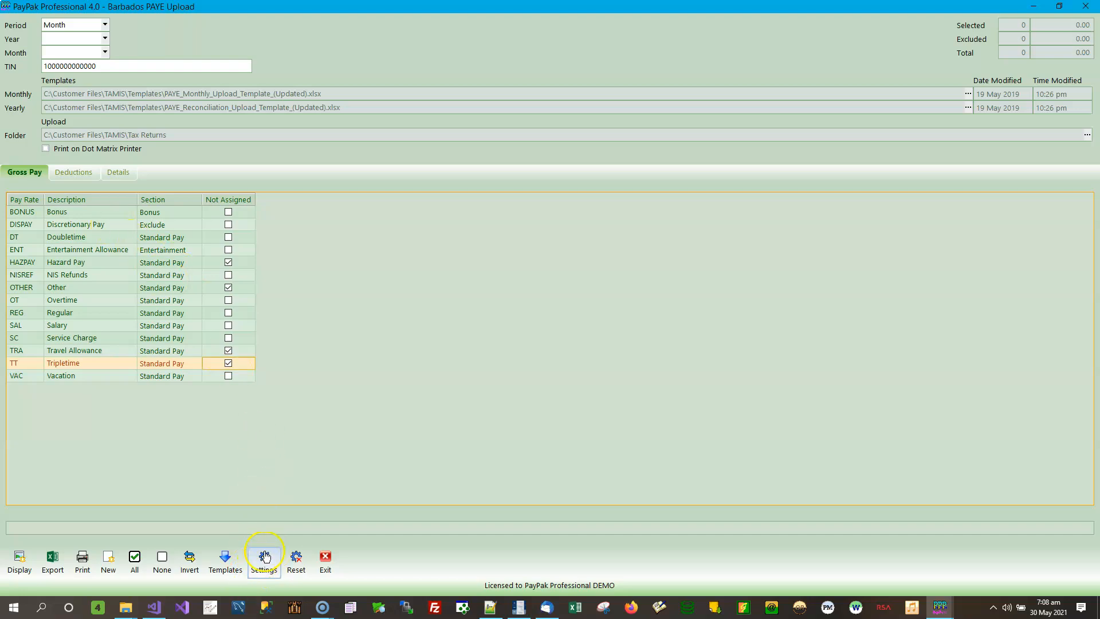
Step: Show the deductions list and examine the section options offered for the Fortress Pension tax
click(81, 173)
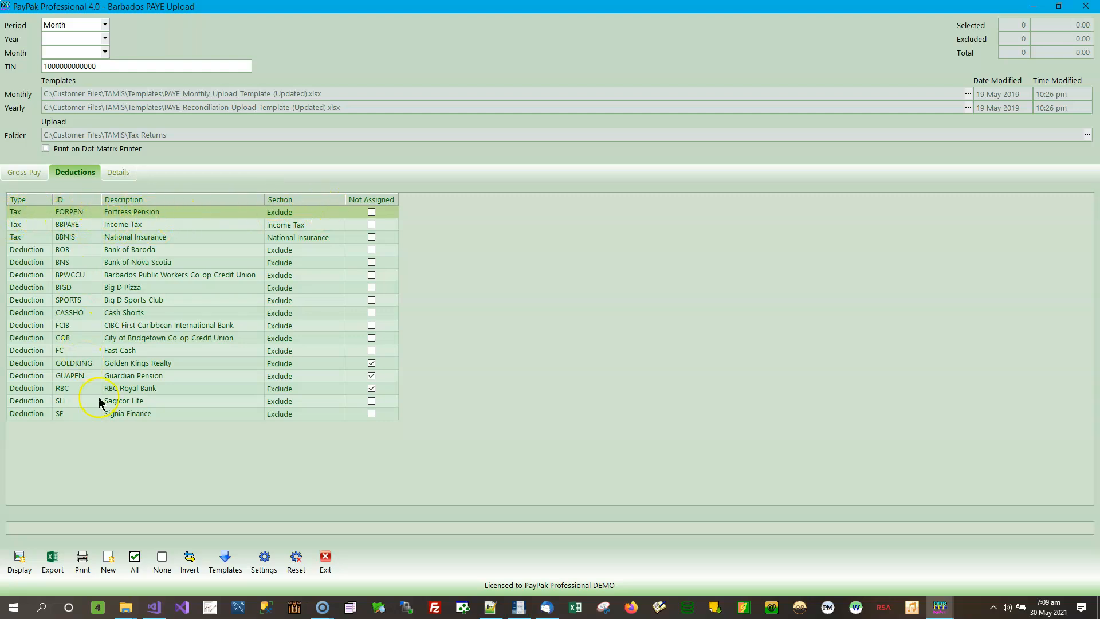
click(27, 174)
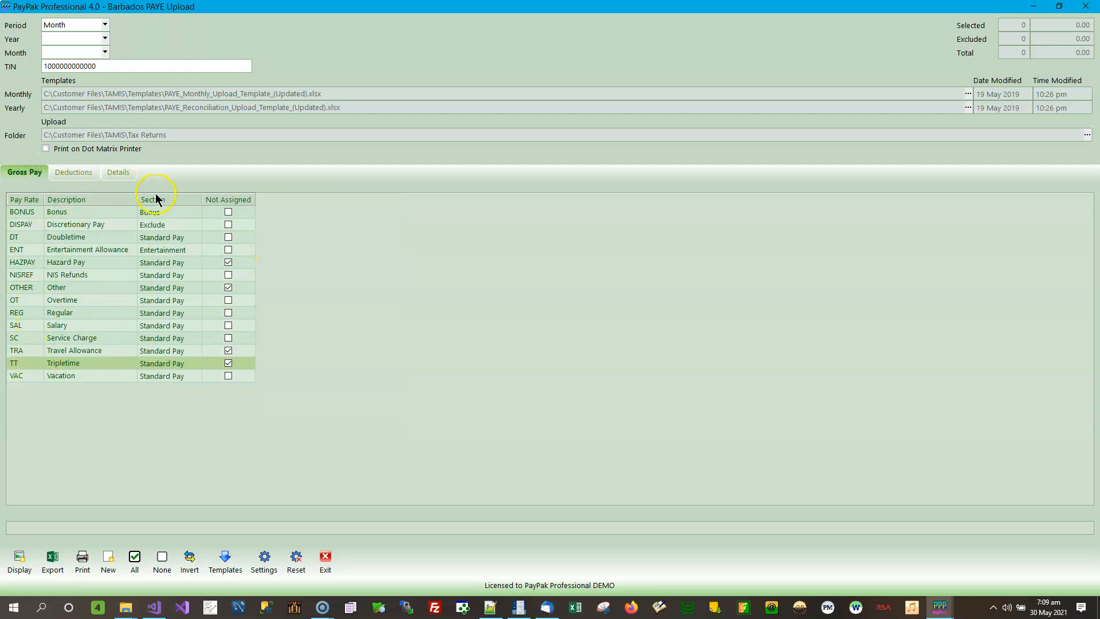
click(80, 174)
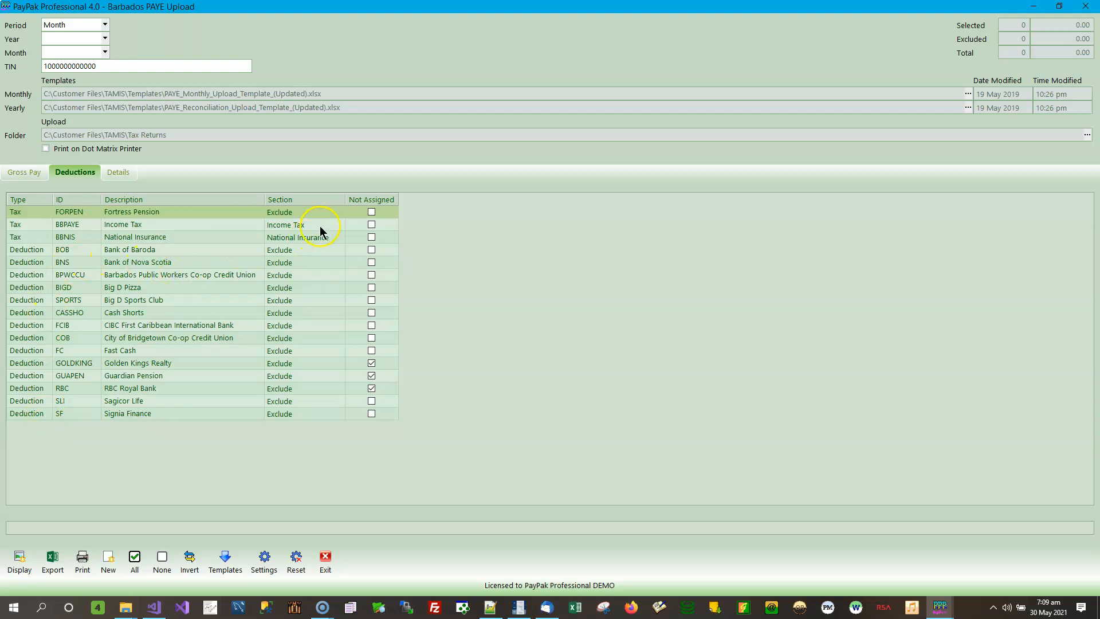
click(339, 212)
click(341, 213)
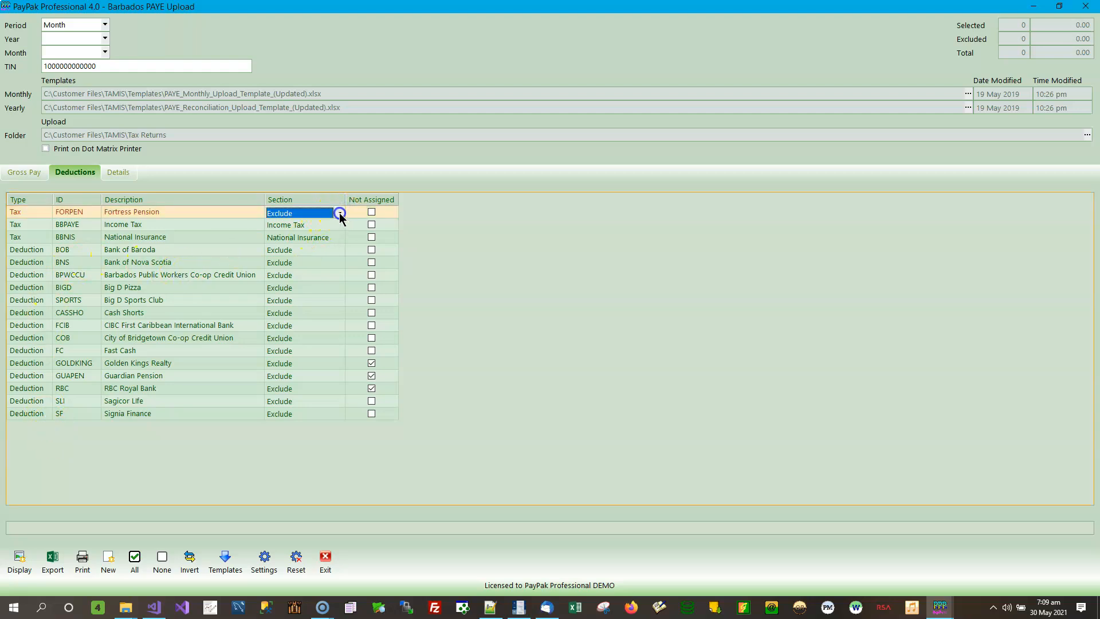
click(339, 214)
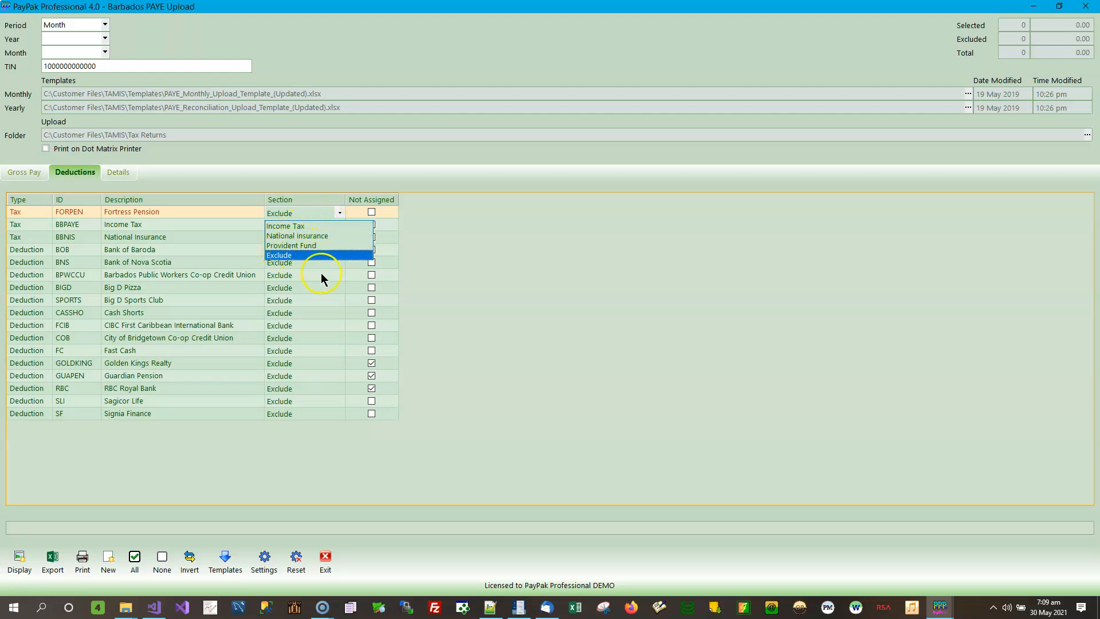
click(212, 216)
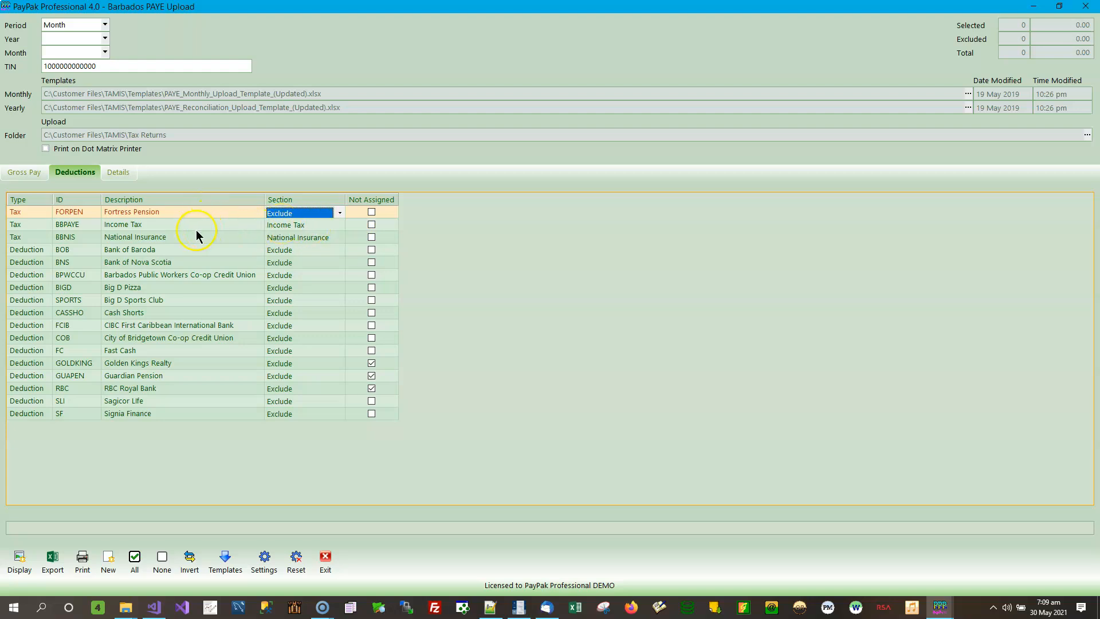
Step: Compare the section assignments of the Income Tax, National Insurance and Fortress Pension entries in the deductions list
click(78, 226)
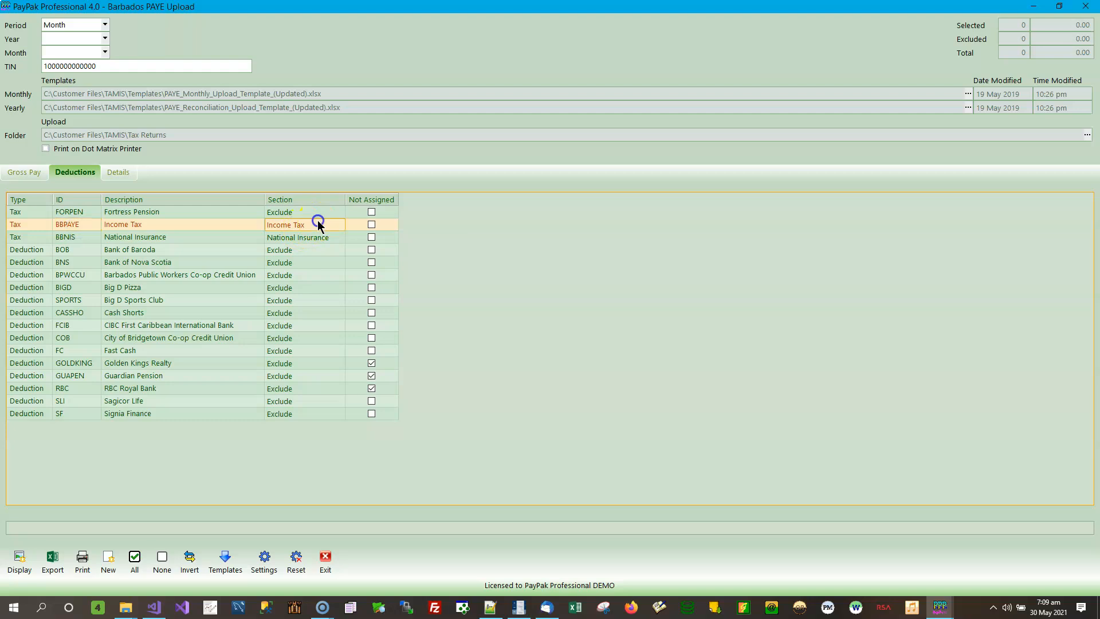
click(75, 238)
click(330, 239)
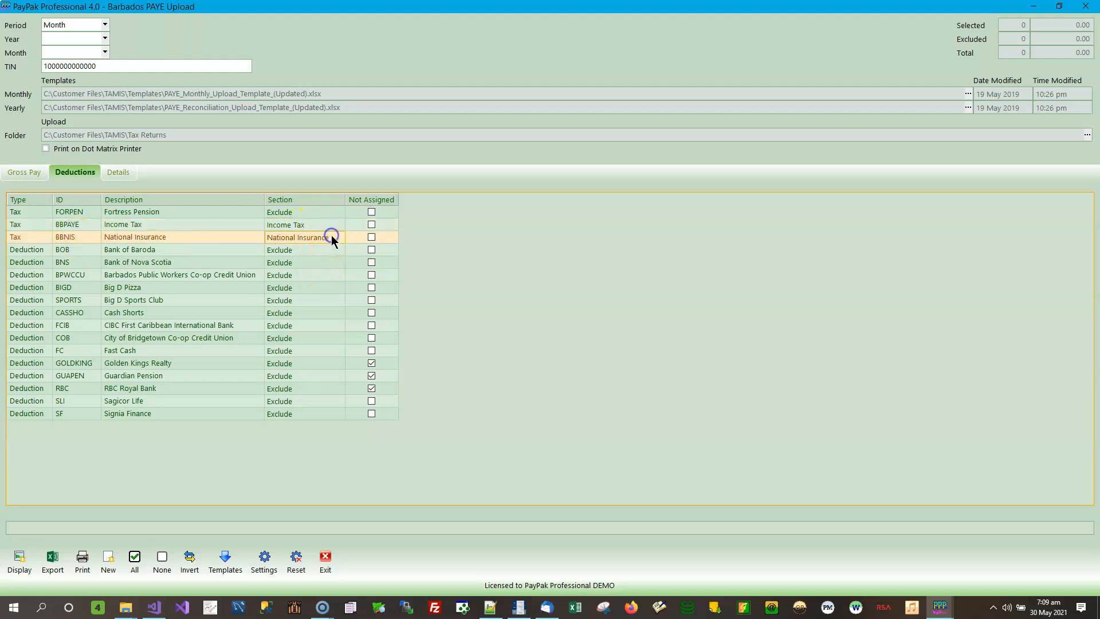
click(73, 225)
click(77, 238)
click(81, 223)
click(77, 238)
click(81, 225)
click(75, 238)
click(80, 226)
click(78, 238)
click(84, 223)
click(78, 237)
click(82, 224)
click(78, 238)
click(81, 225)
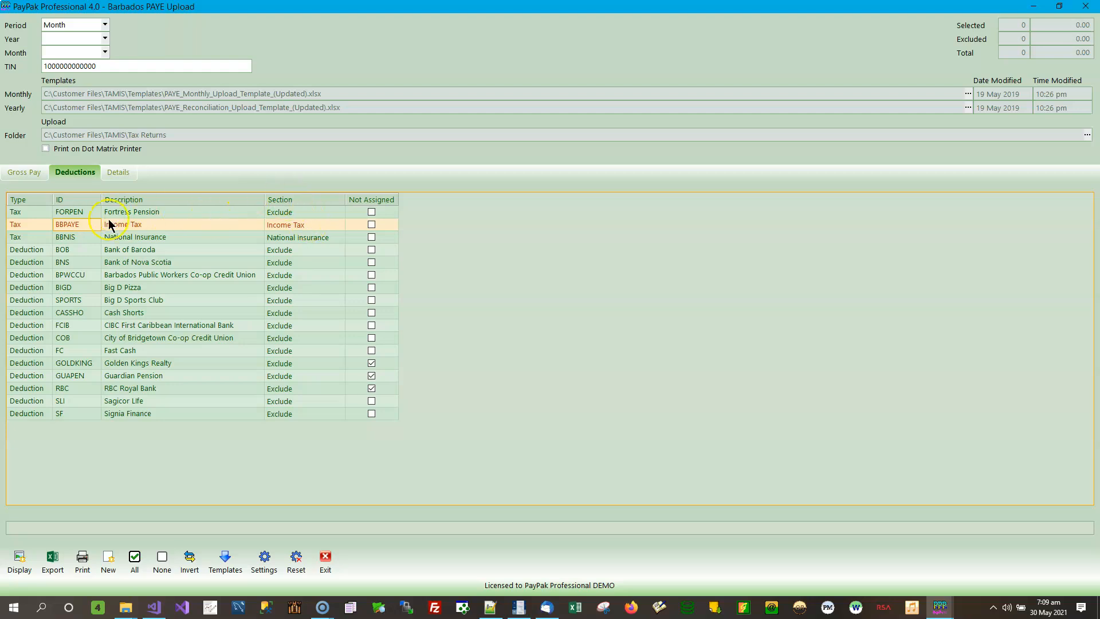
click(84, 213)
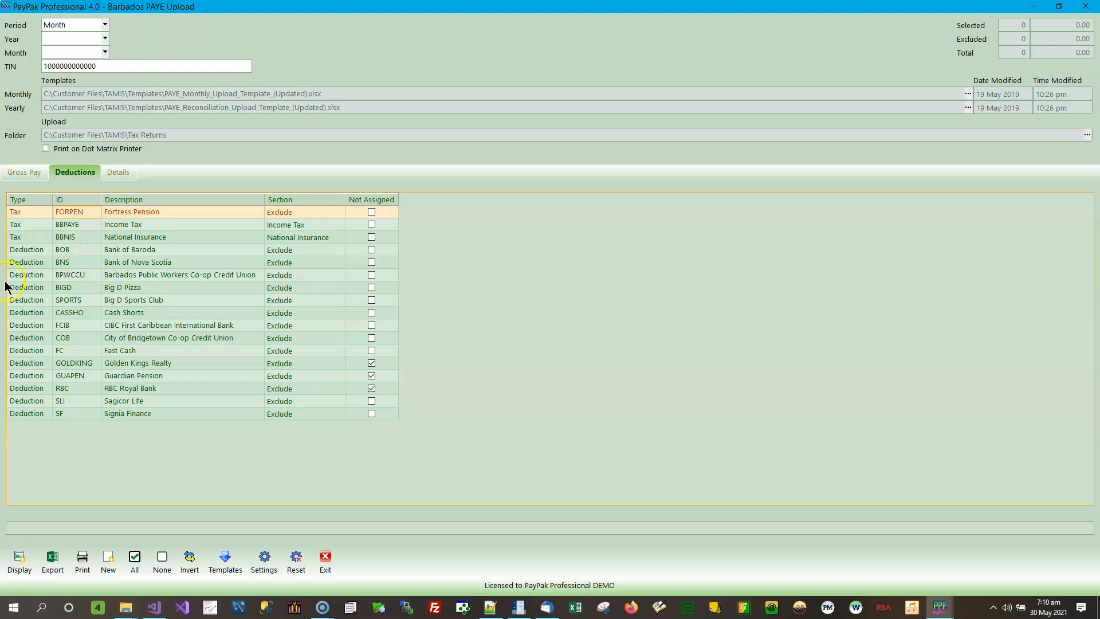
Step: Examine the section options offered for the Bank of Baroda deduction without choosing a different section
click(26, 251)
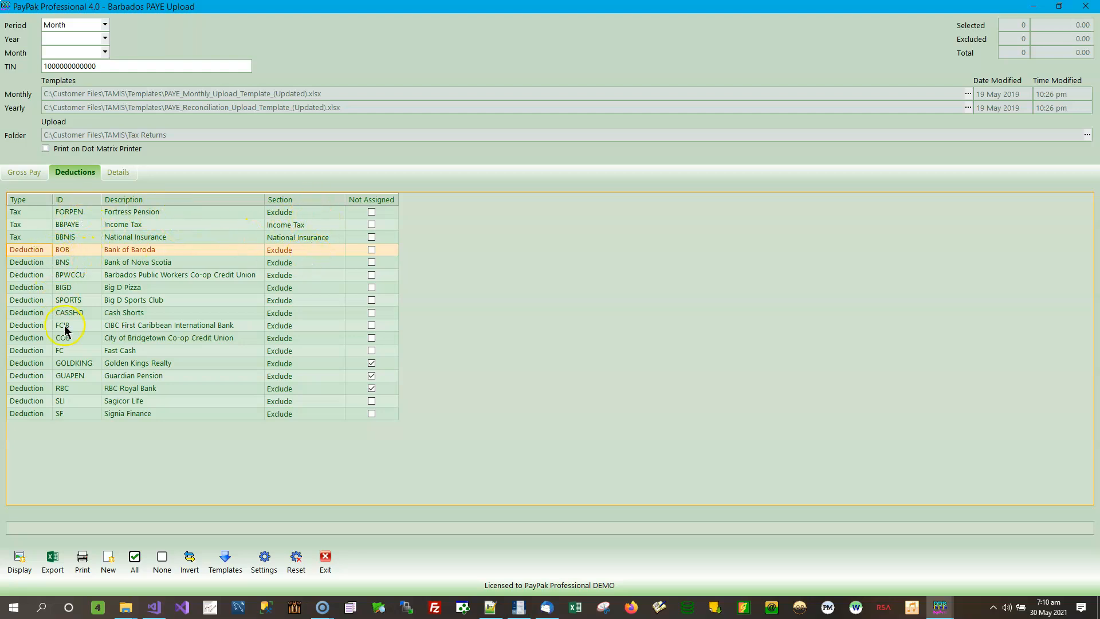
click(300, 251)
click(338, 251)
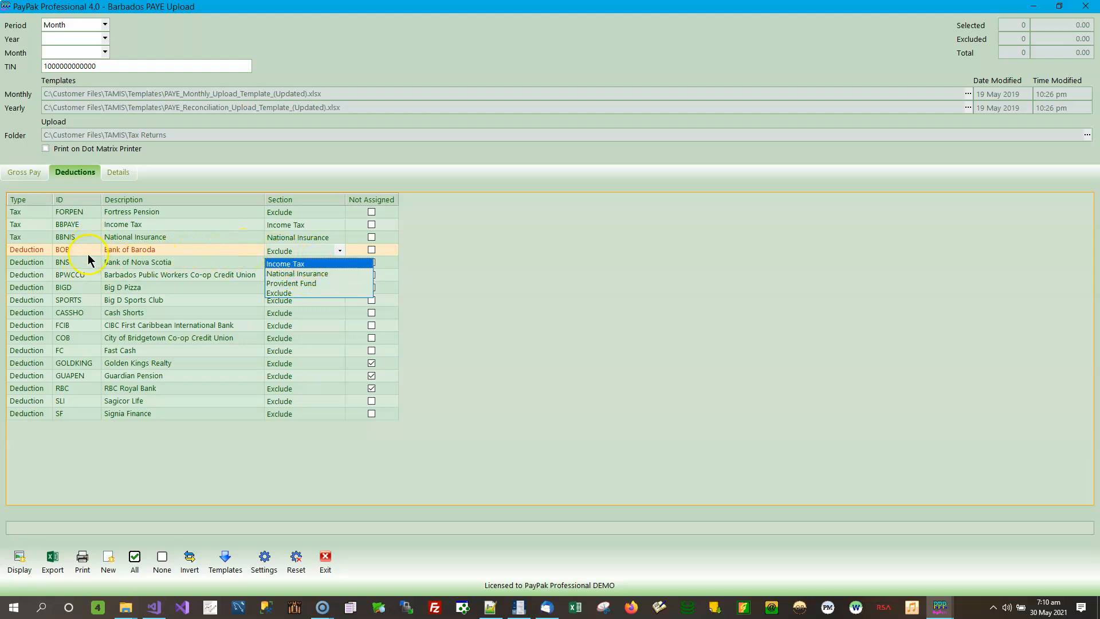
click(257, 250)
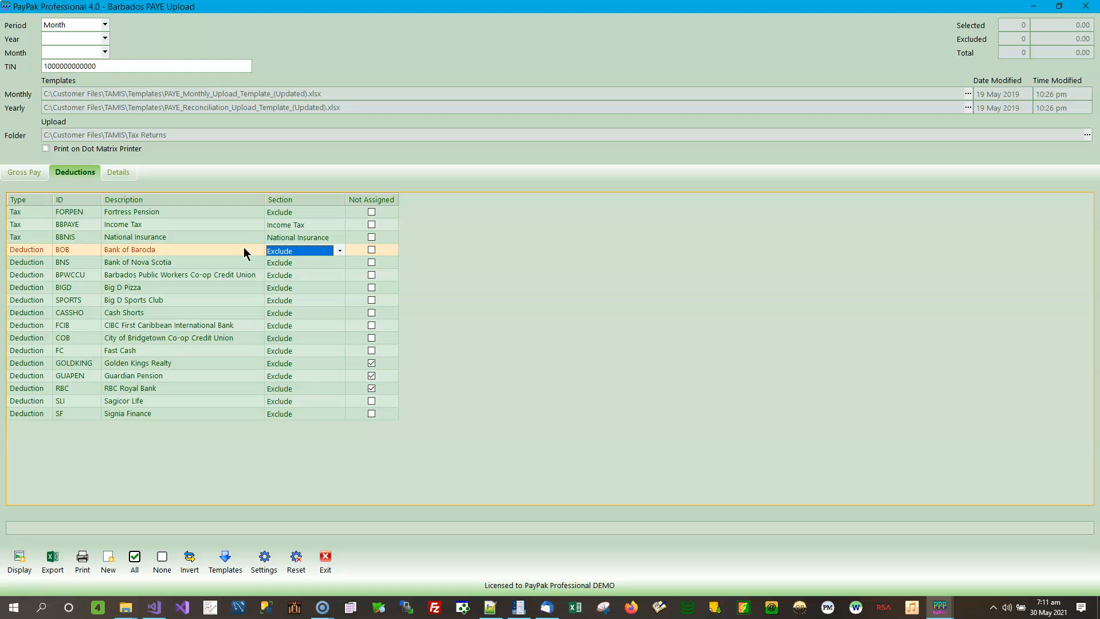
click(339, 250)
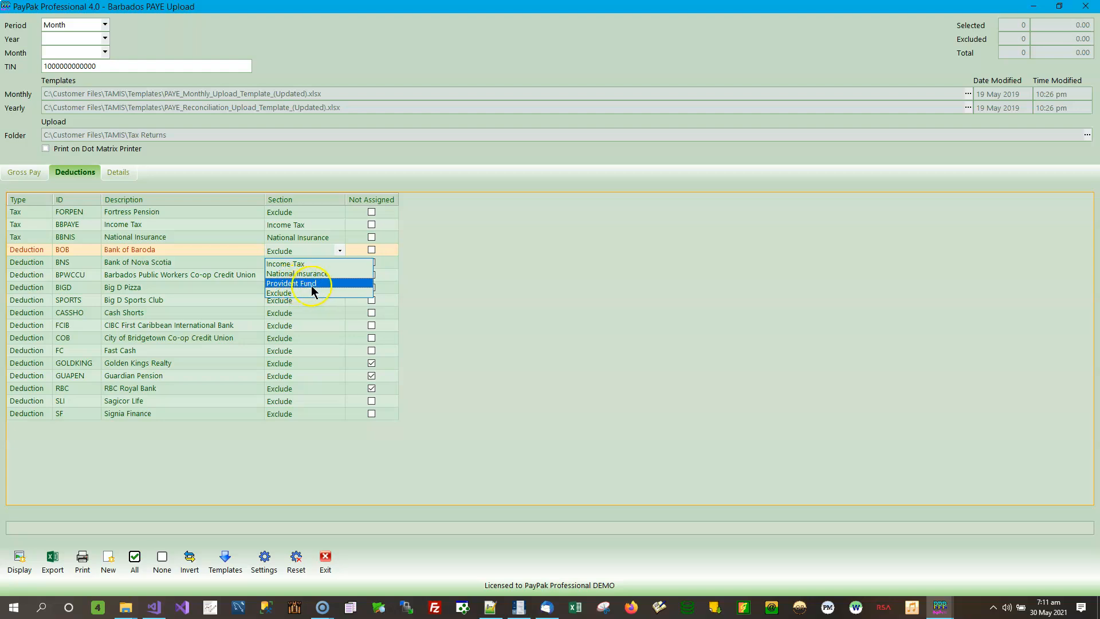
click(208, 247)
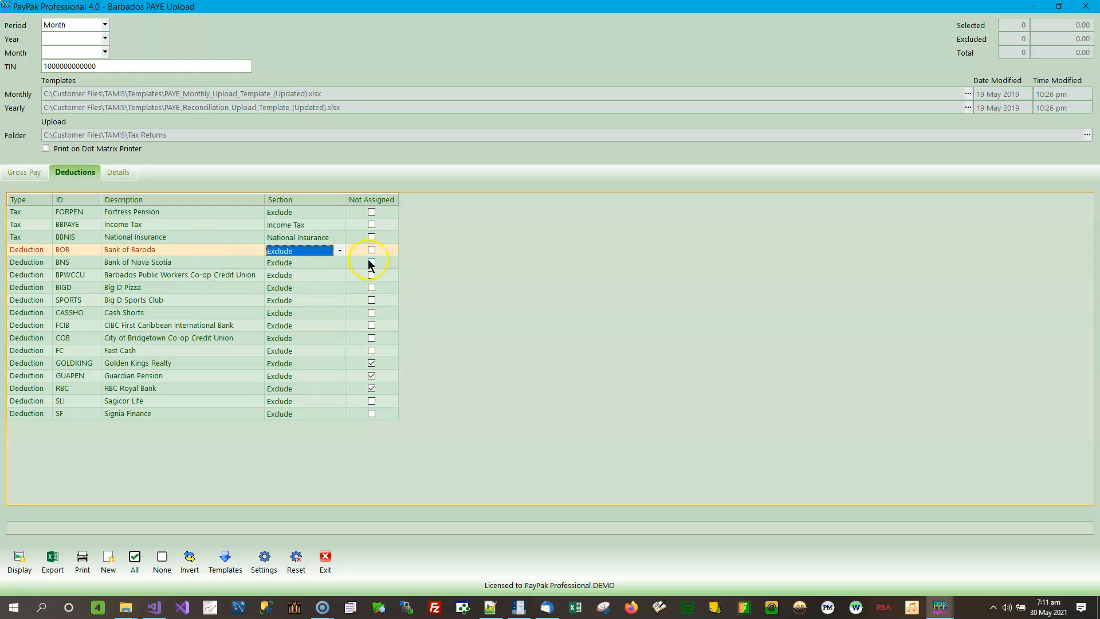
Step: Assign the Bank of Baroda deduction to the Exclude section in the deductions list
click(340, 250)
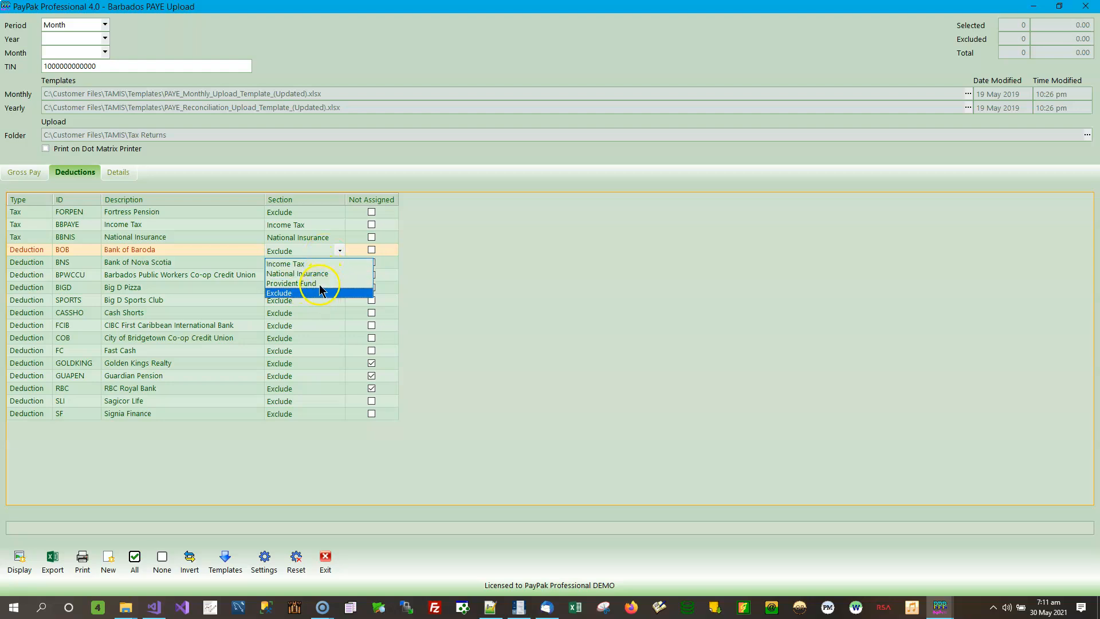
click(304, 293)
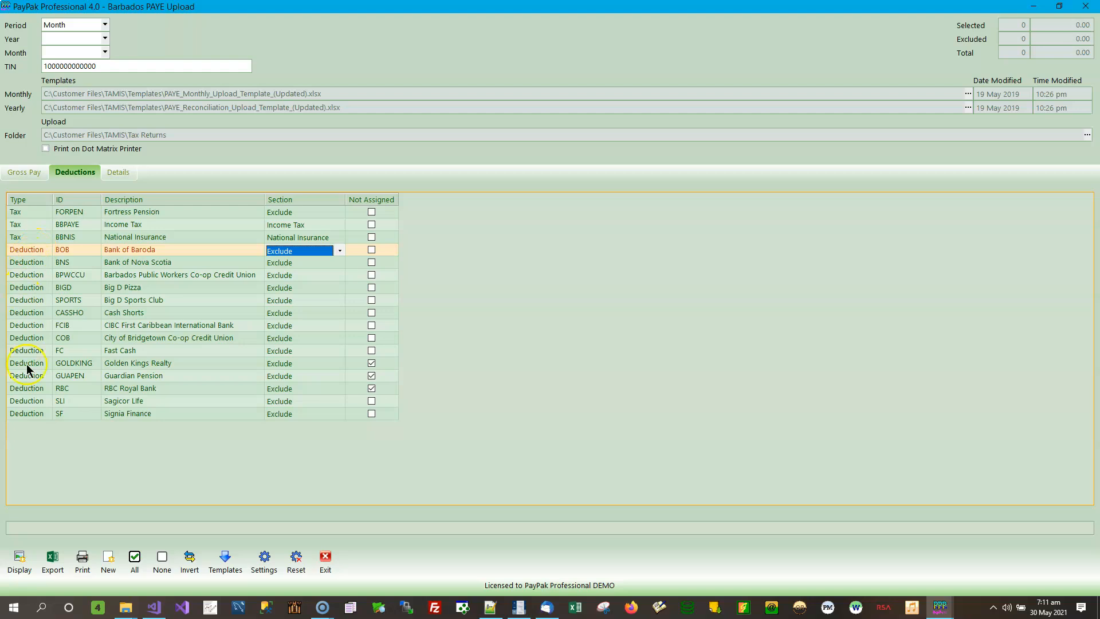
click(325, 261)
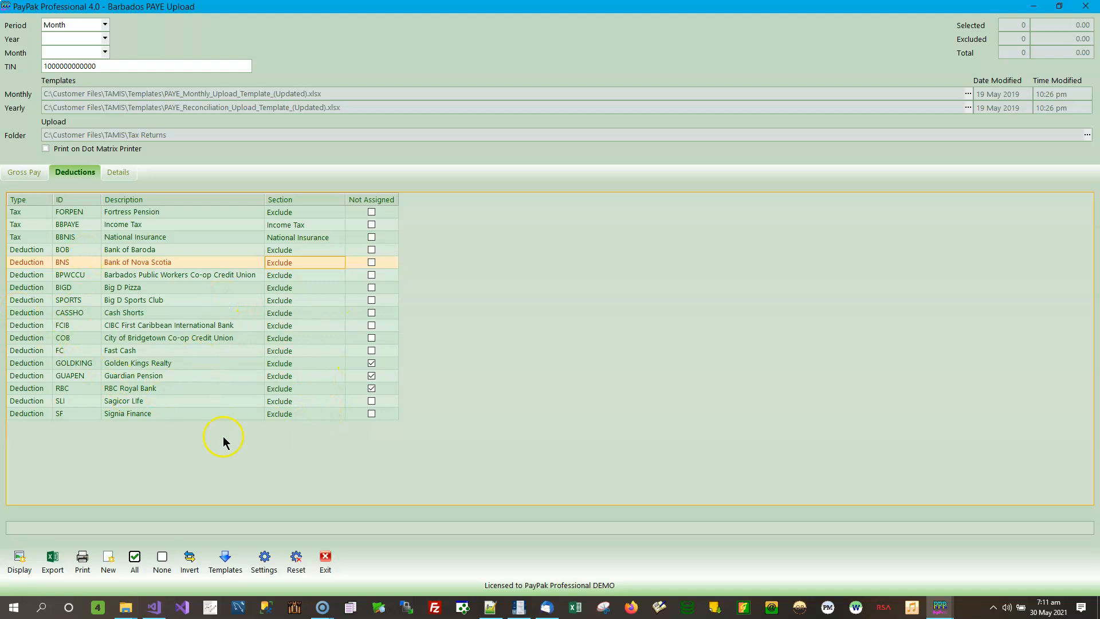
Step: Examine the section and Not Assigned marks of the Cash Shorts, Golden Kings Realty, Guardian Pension and RBC Royal Bank deductions
click(322, 313)
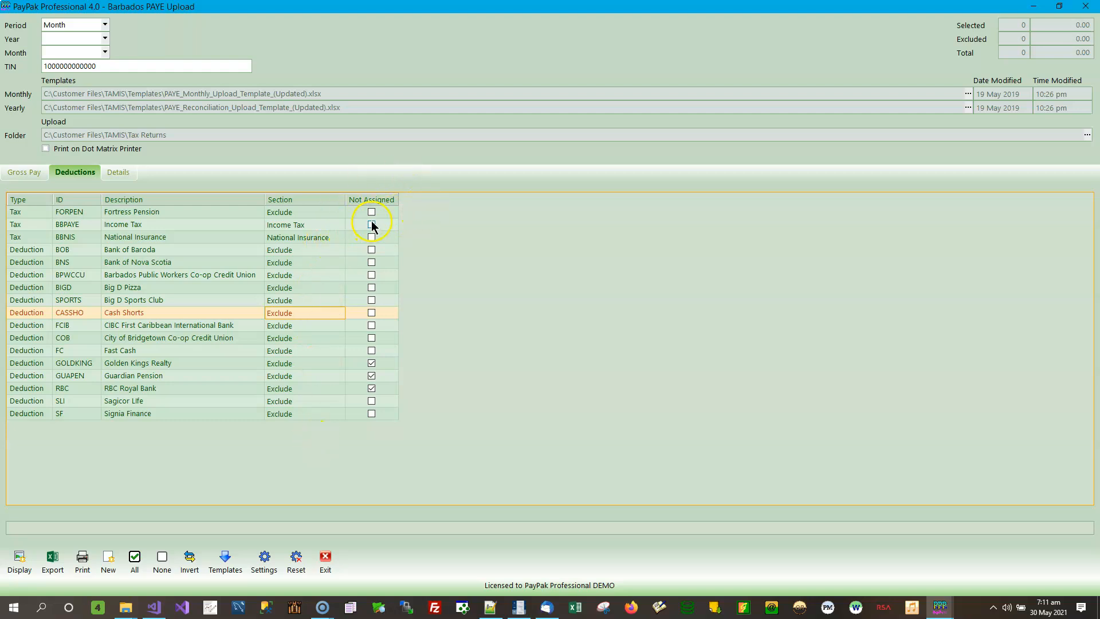
click(384, 364)
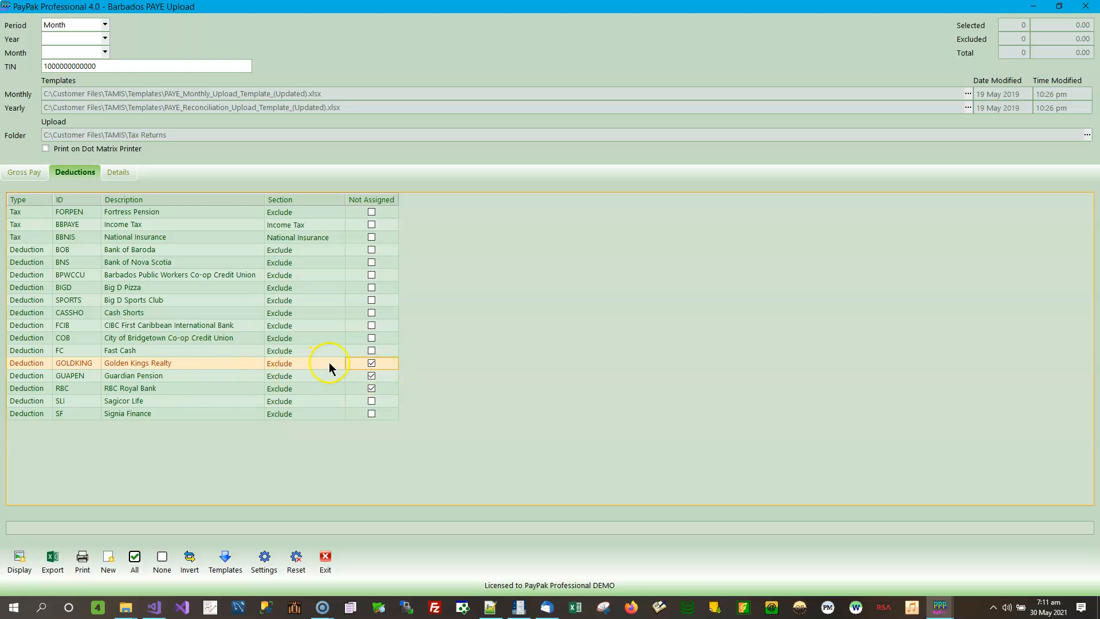
click(377, 377)
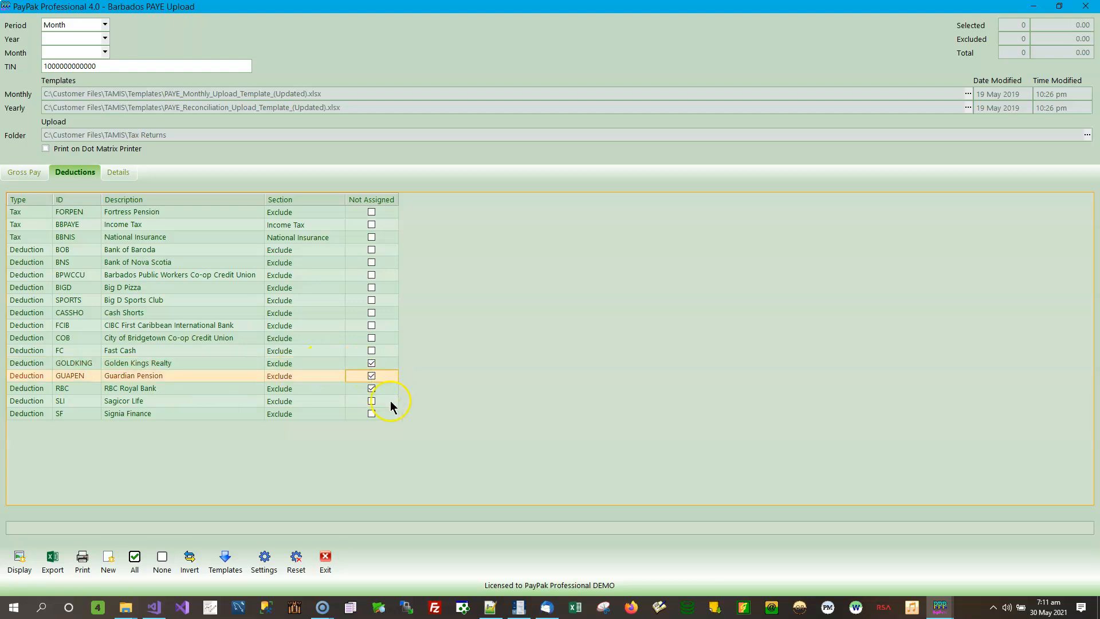
click(382, 391)
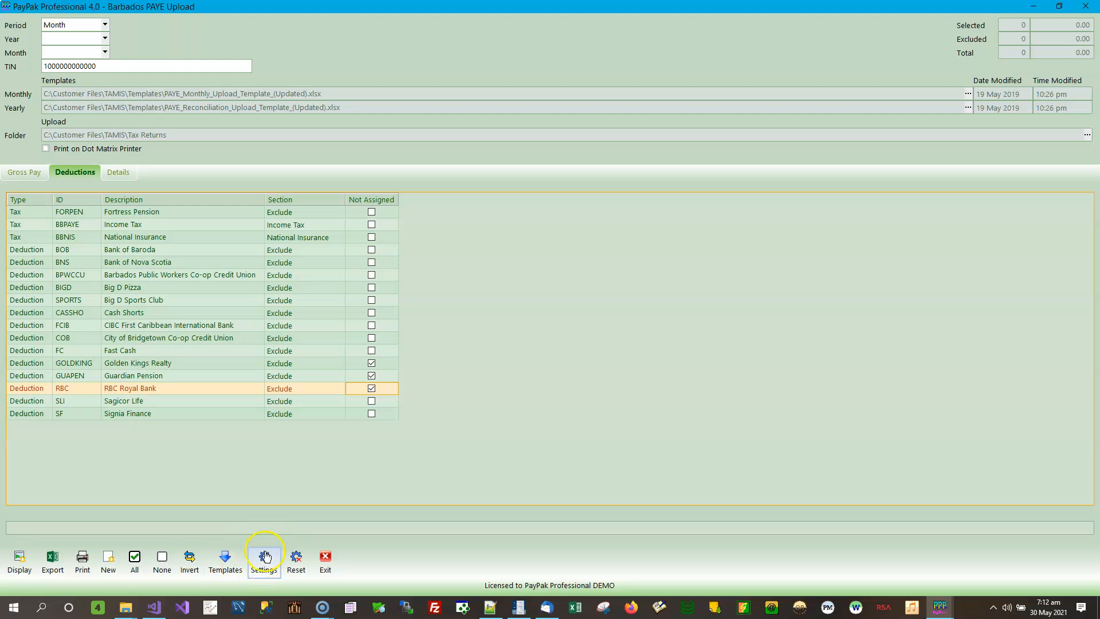
Step: Save the section assignments as program settings from both the gross pay list and the deductions list
click(26, 173)
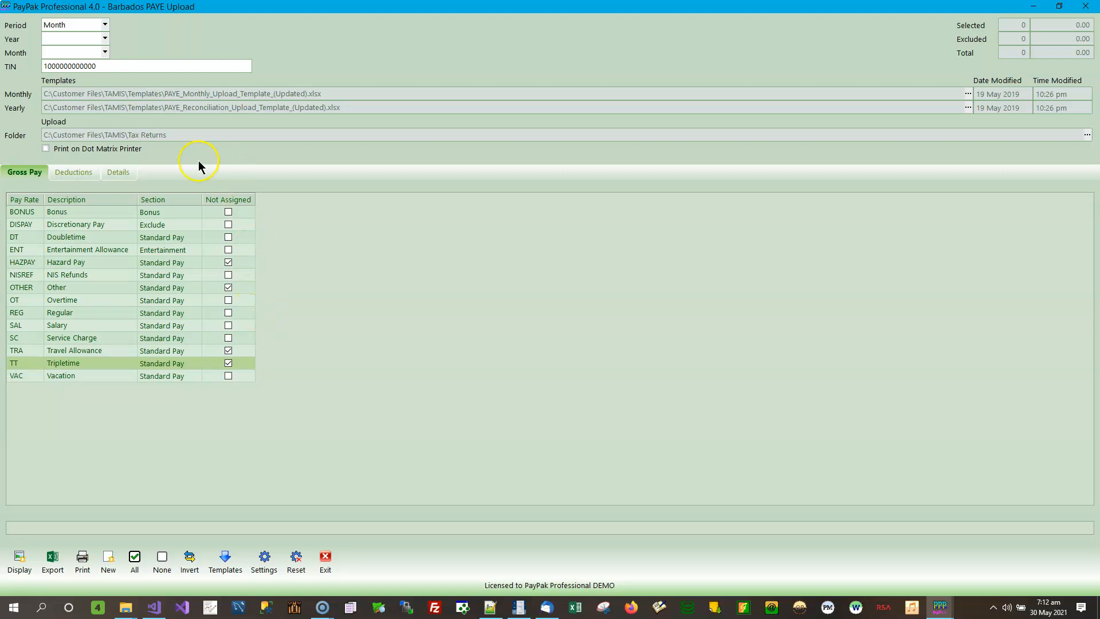
click(264, 563)
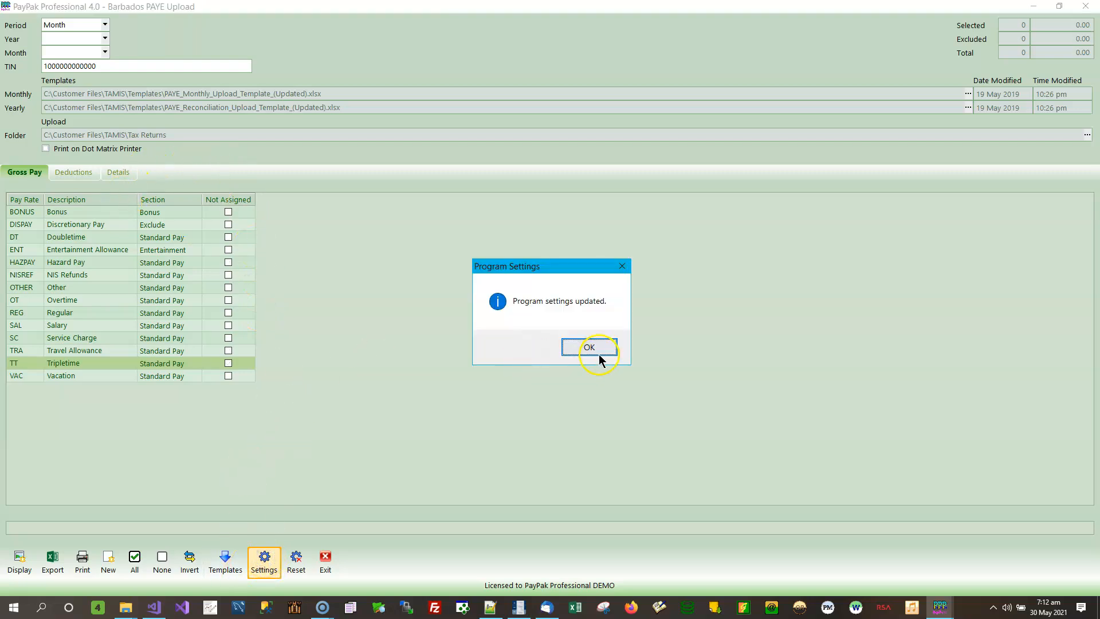
click(602, 347)
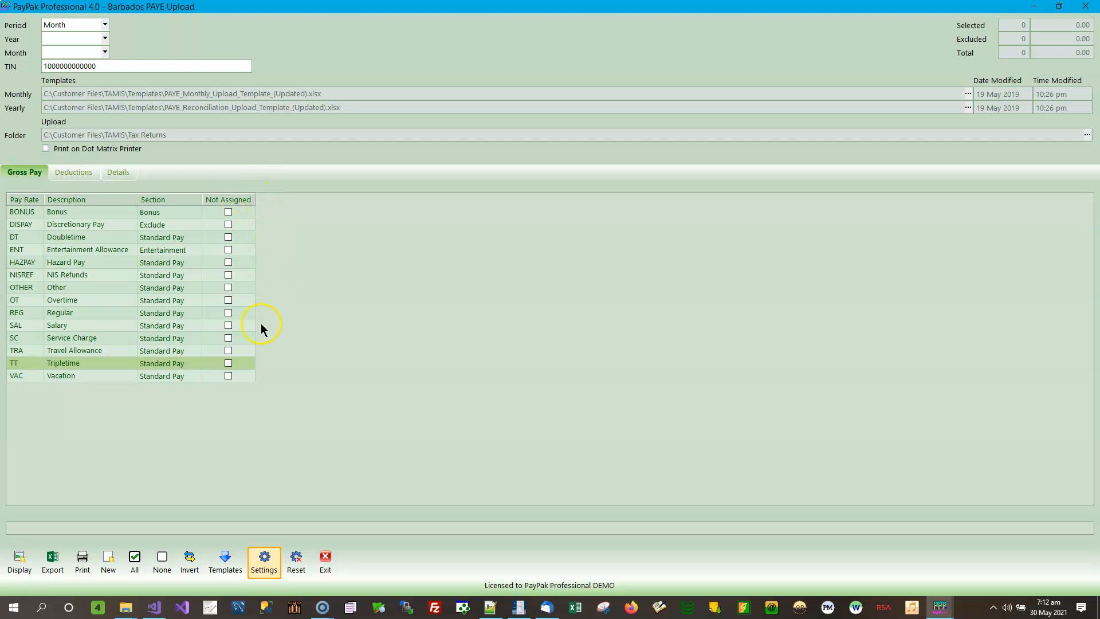
click(77, 172)
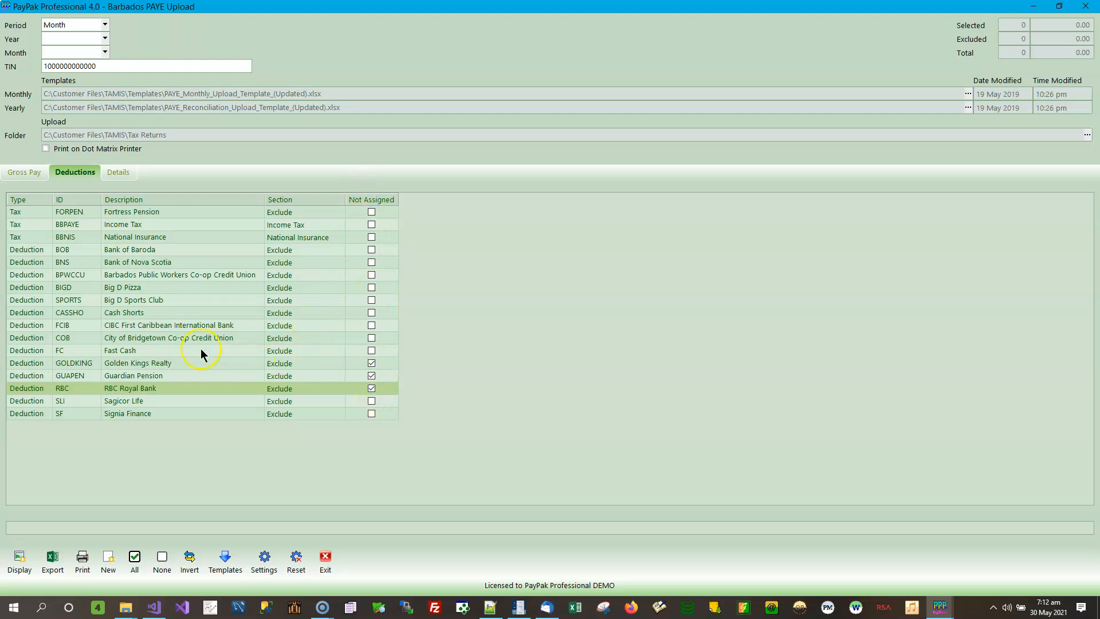
click(262, 561)
click(589, 344)
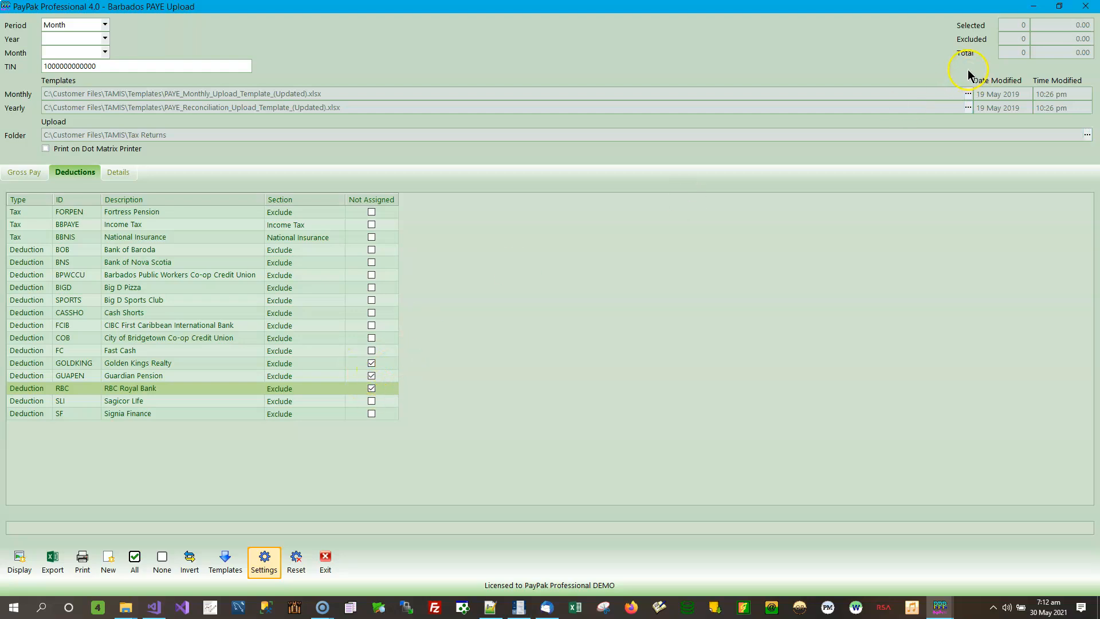
Step: Reopen the Barbados PAYE Upload report and check the Not Assigned marks in the deductions and gross pay lists
click(1093, 10)
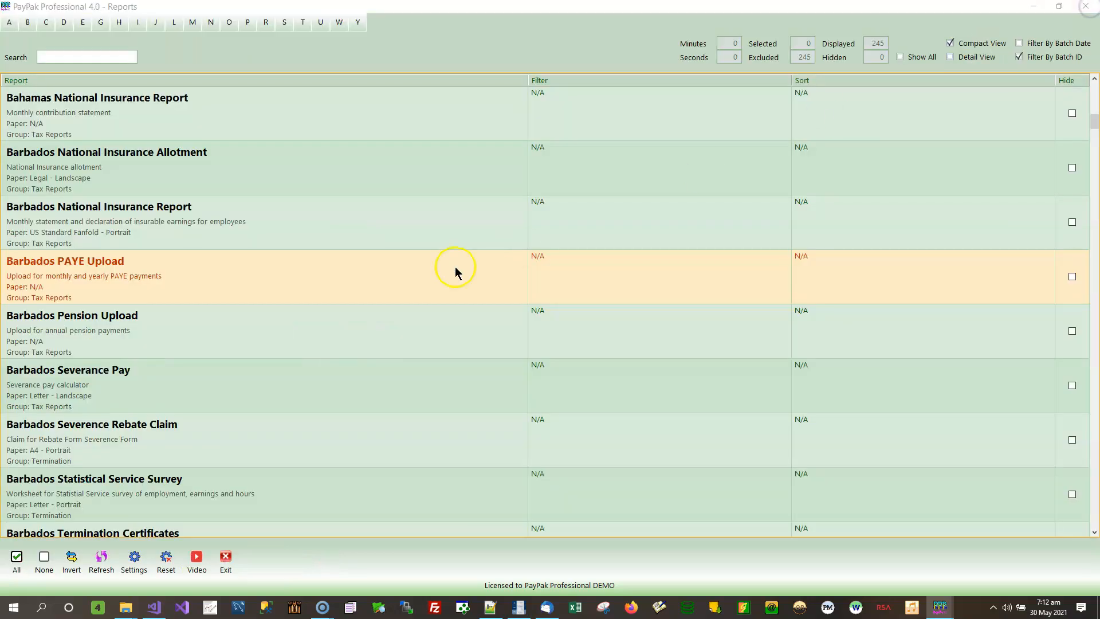
double_click(389, 272)
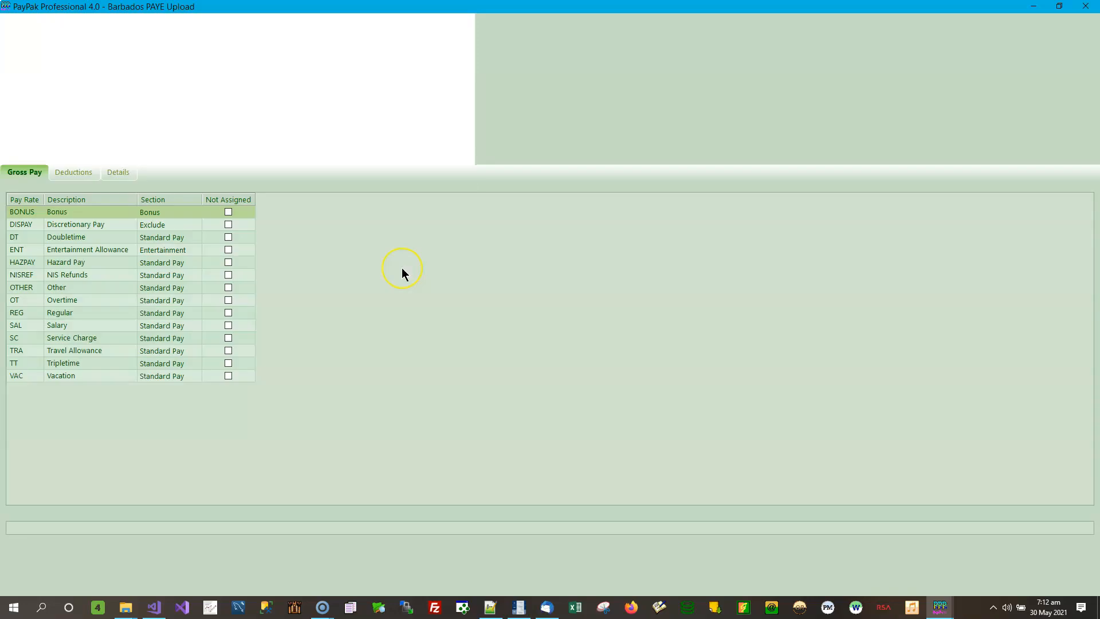
click(84, 174)
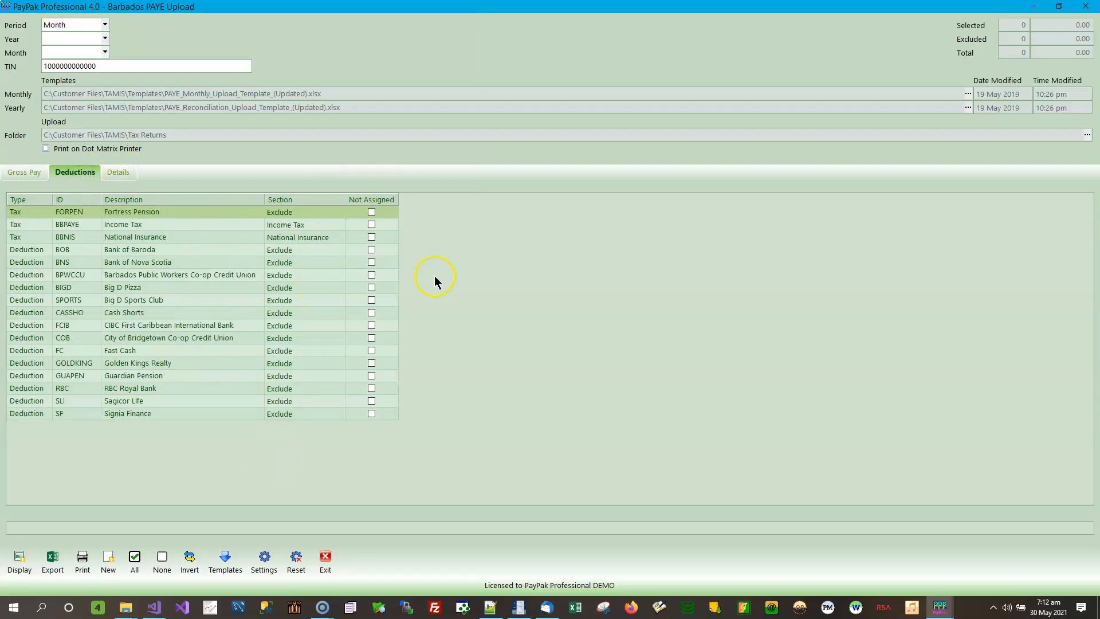
click(23, 173)
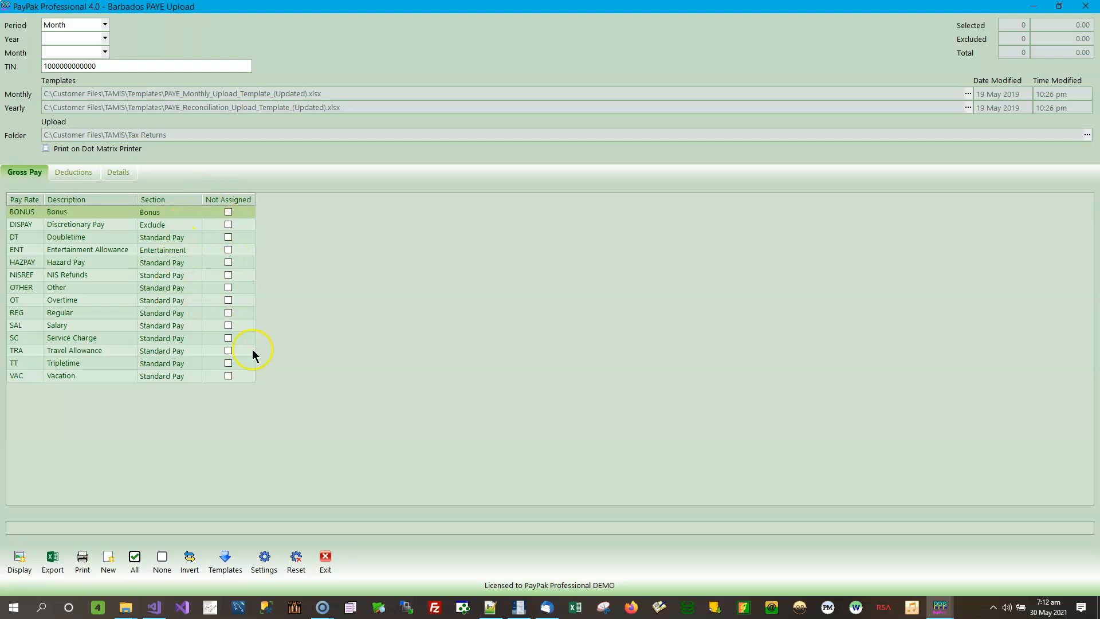
click(75, 172)
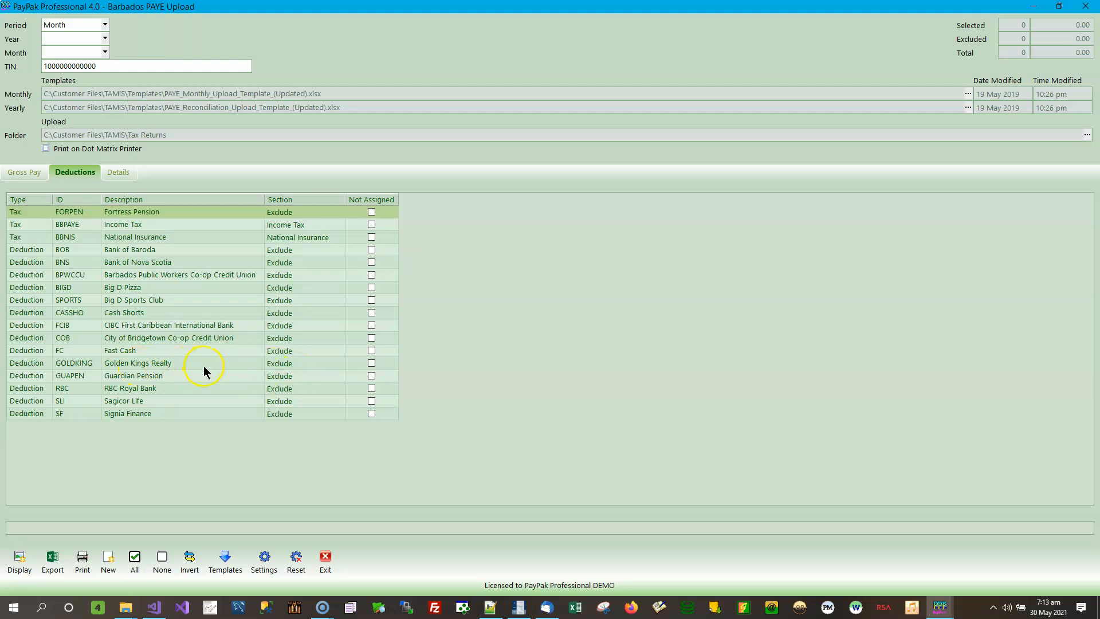
Step: Assign the Golden Kings Realty deduction to the Provident Fund section and save the program settings
click(313, 363)
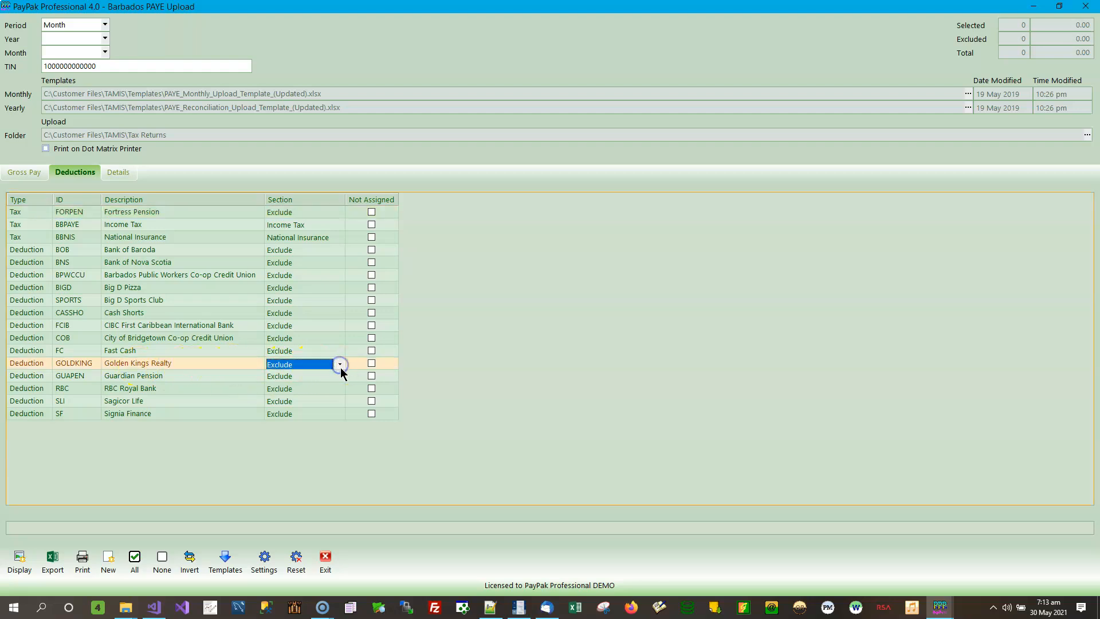
click(340, 364)
click(317, 397)
click(315, 352)
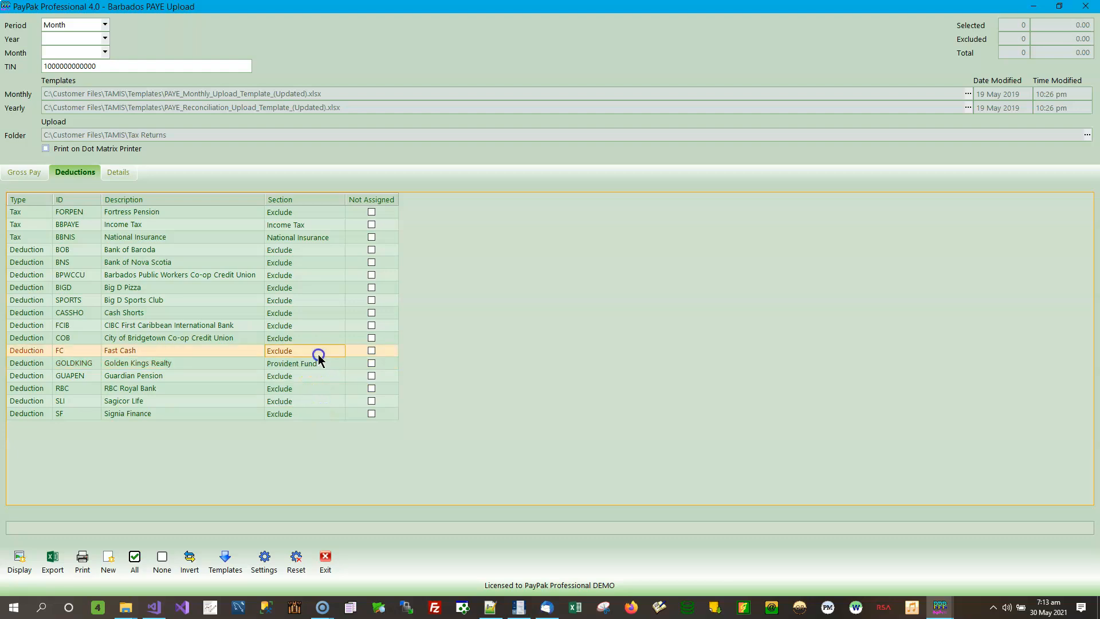
click(264, 560)
click(582, 348)
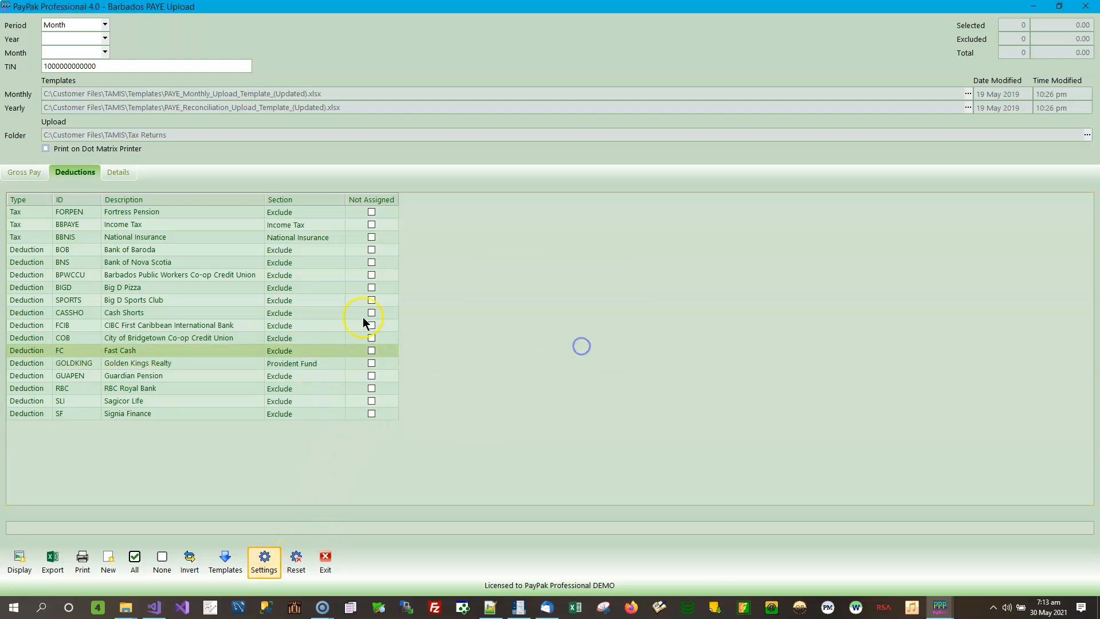
click(324, 369)
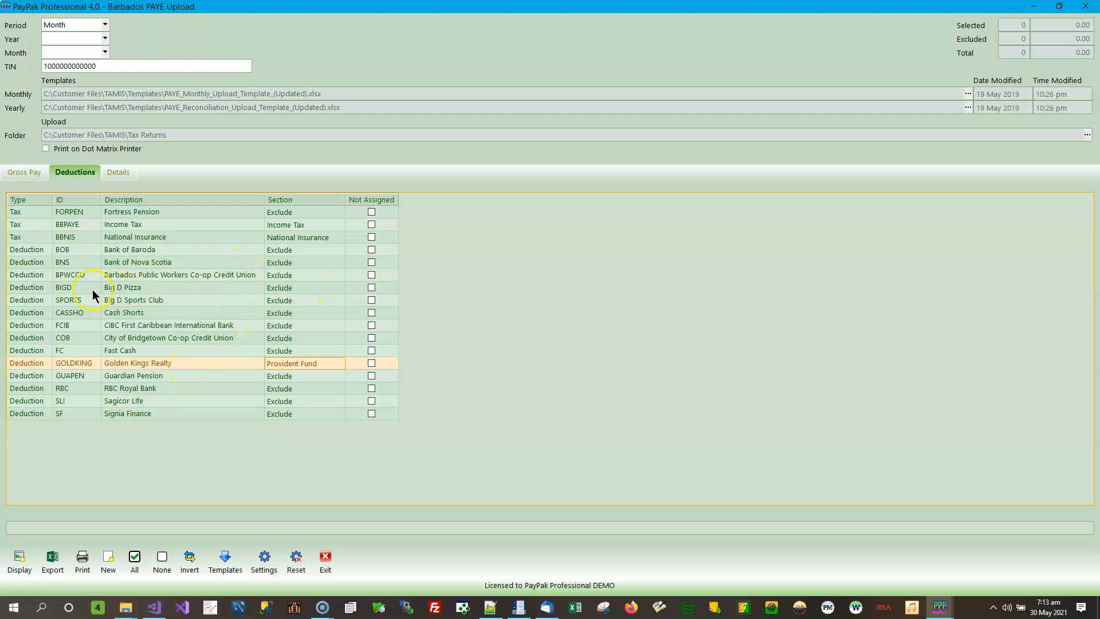
Step: Assign the Big D Pizza deduction to the Provident Fund section and save the program settings
click(331, 290)
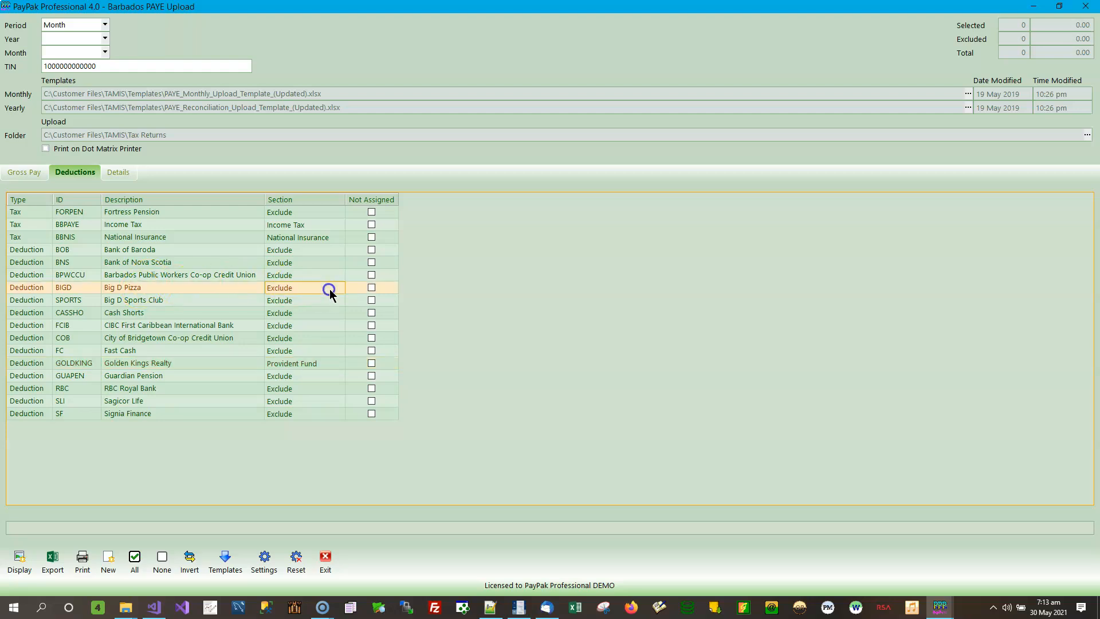
click(339, 290)
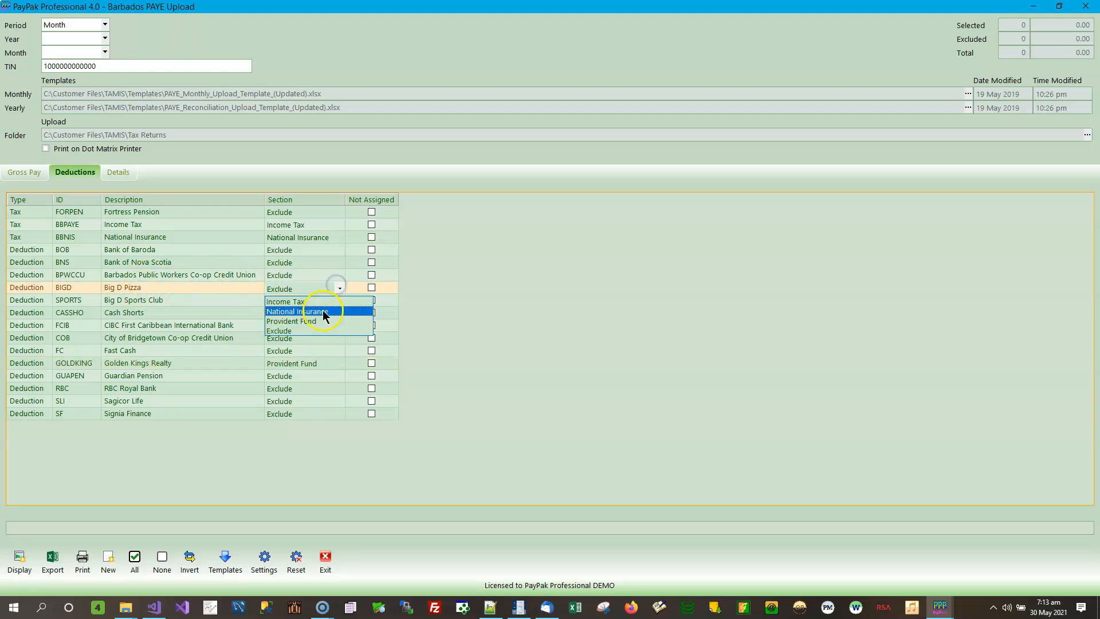
click(303, 323)
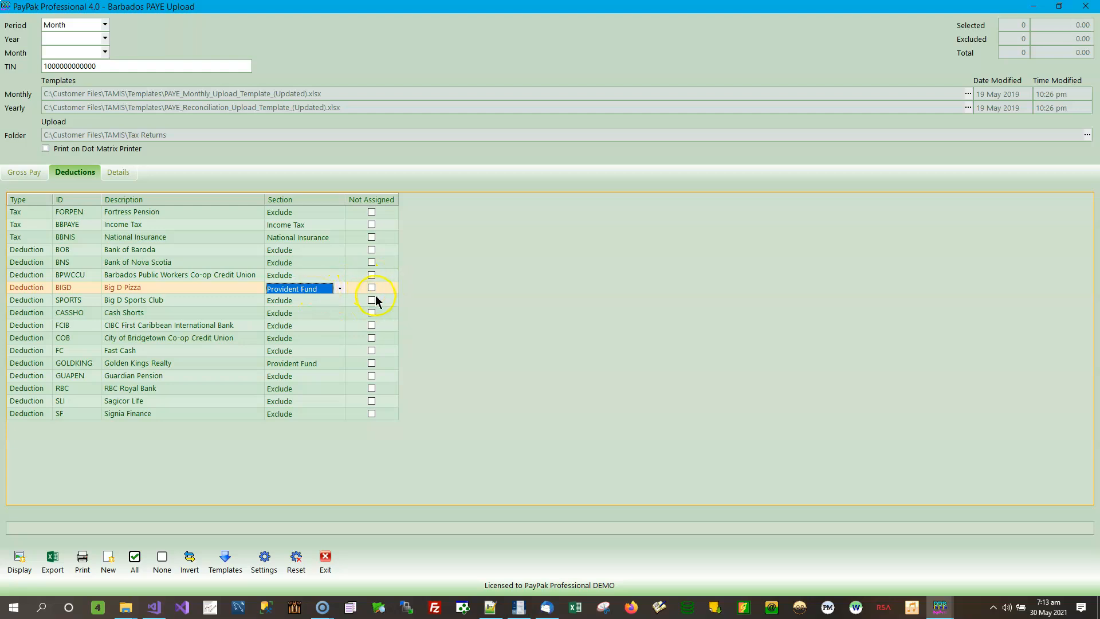
click(314, 276)
click(264, 558)
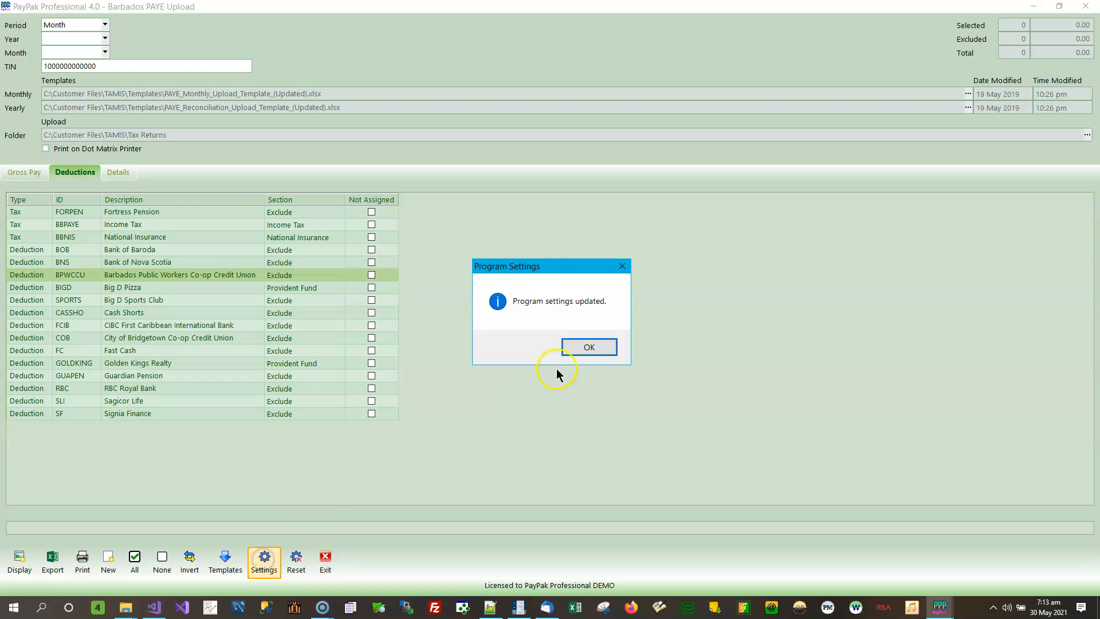
click(589, 350)
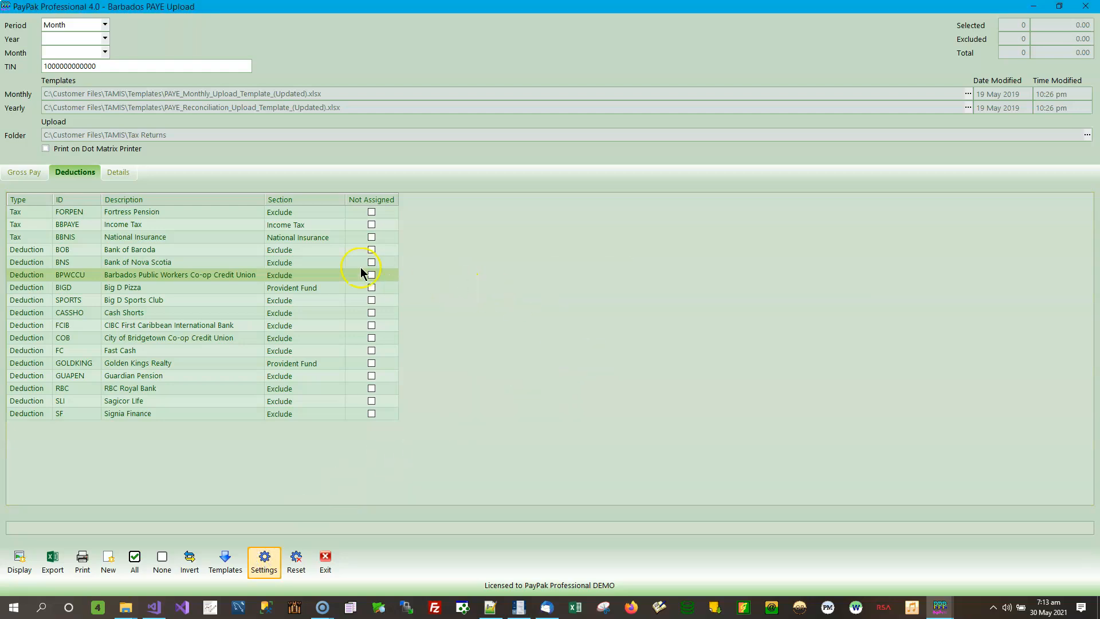
click(327, 292)
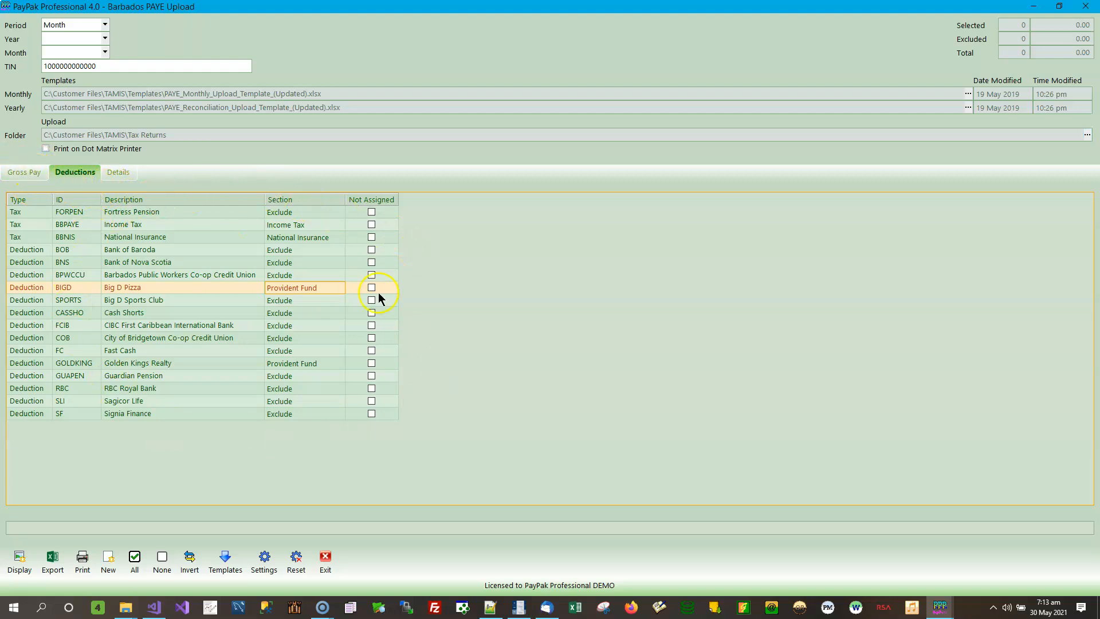
Step: Return to the gross pay list, then close and reopen the Barbados PAYE Upload report
click(30, 173)
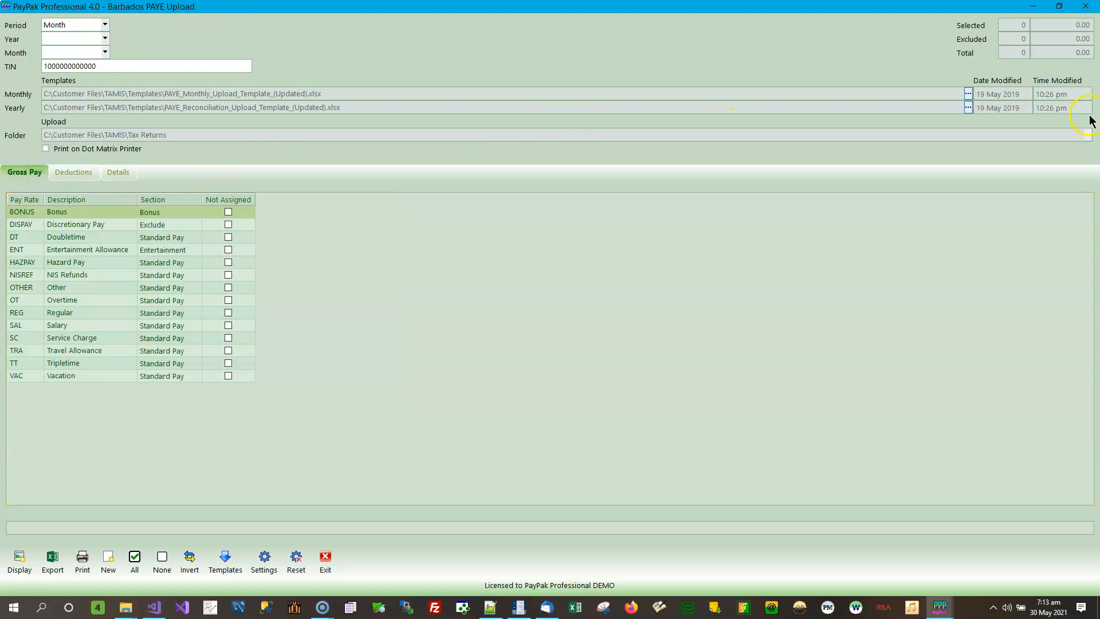
click(1085, 6)
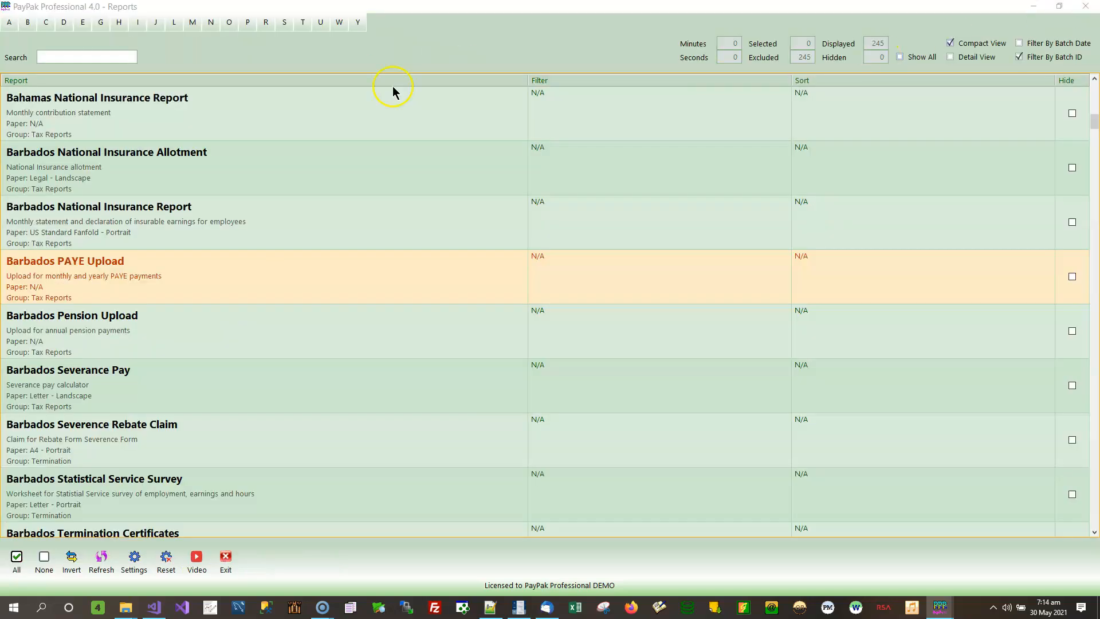
double_click(154, 281)
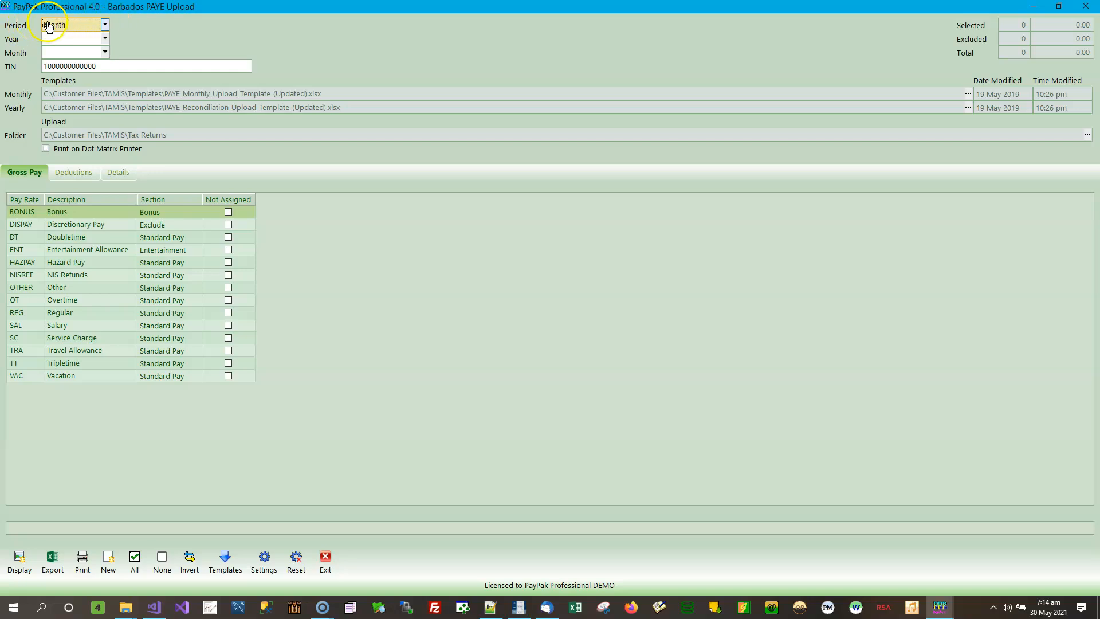
Step: Examine the Month and Year choices for the report period, keeping it on Month
click(105, 26)
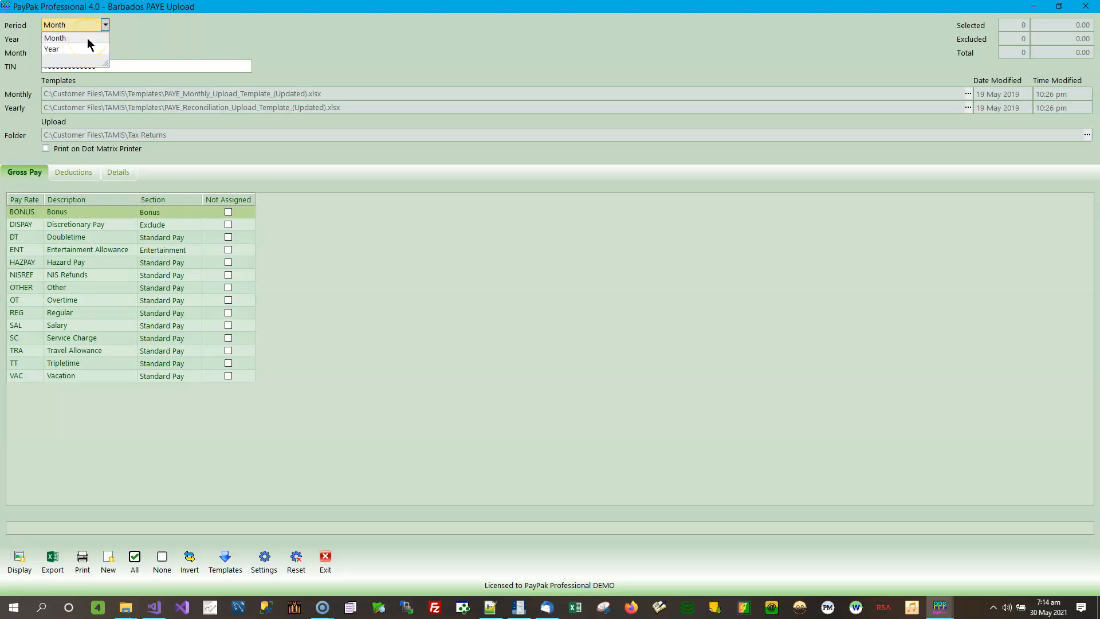
click(87, 38)
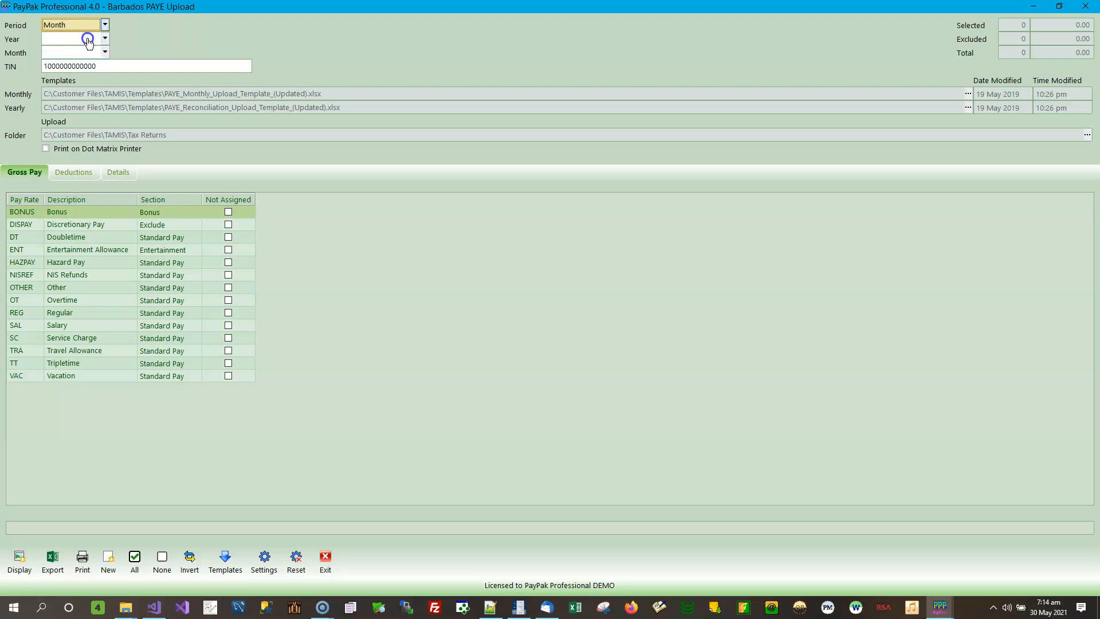
click(106, 26)
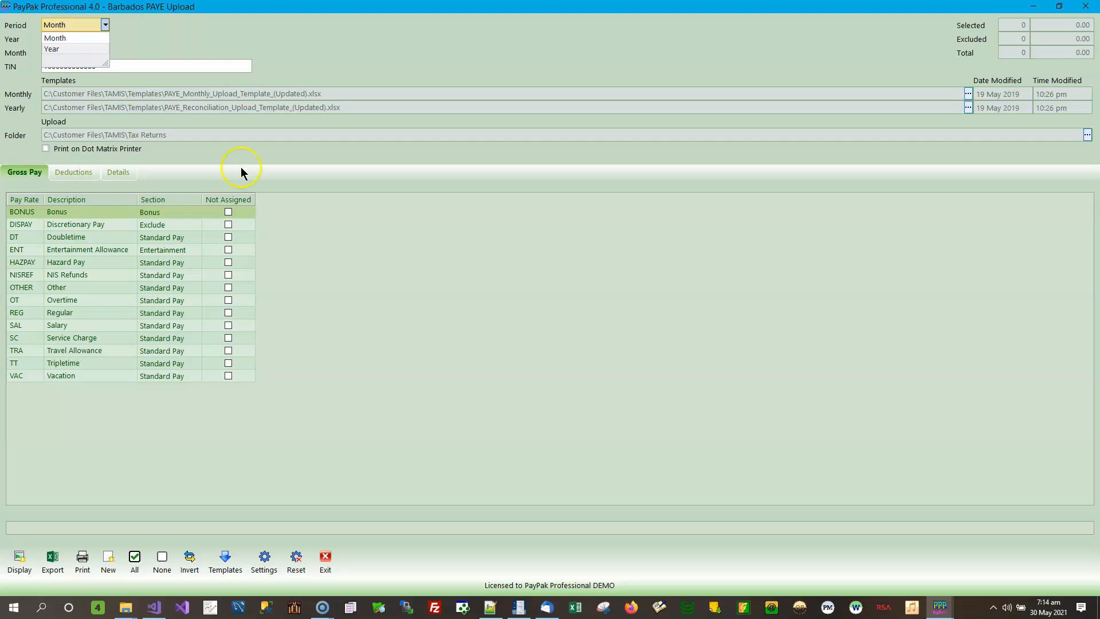
click(176, 34)
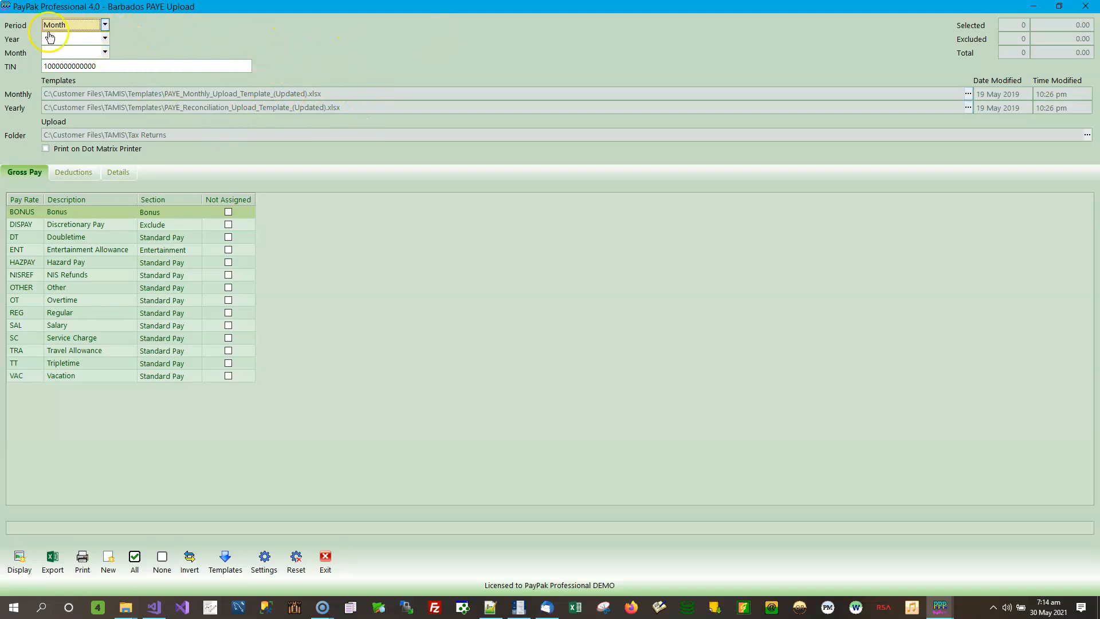
Step: Set the report's year to 2020 and its month to December
click(105, 39)
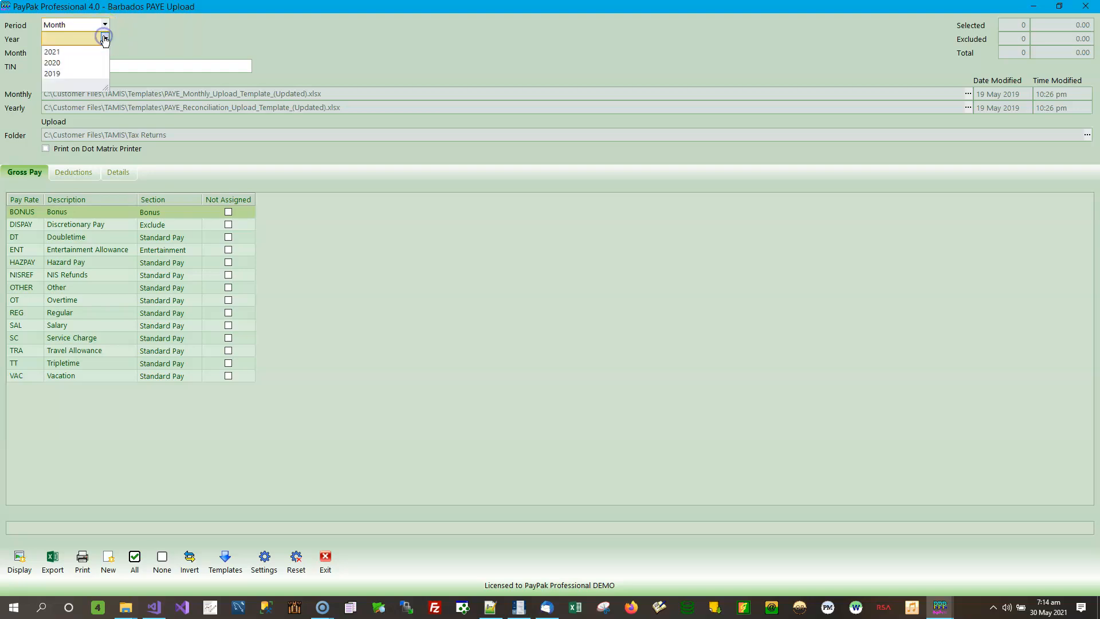
click(87, 63)
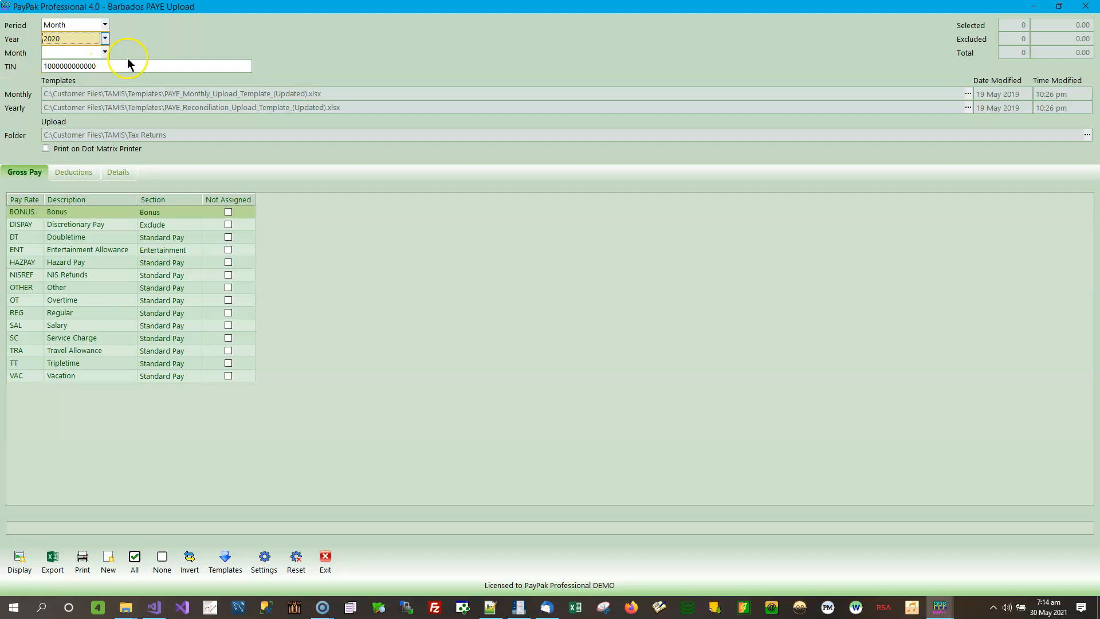
click(106, 52)
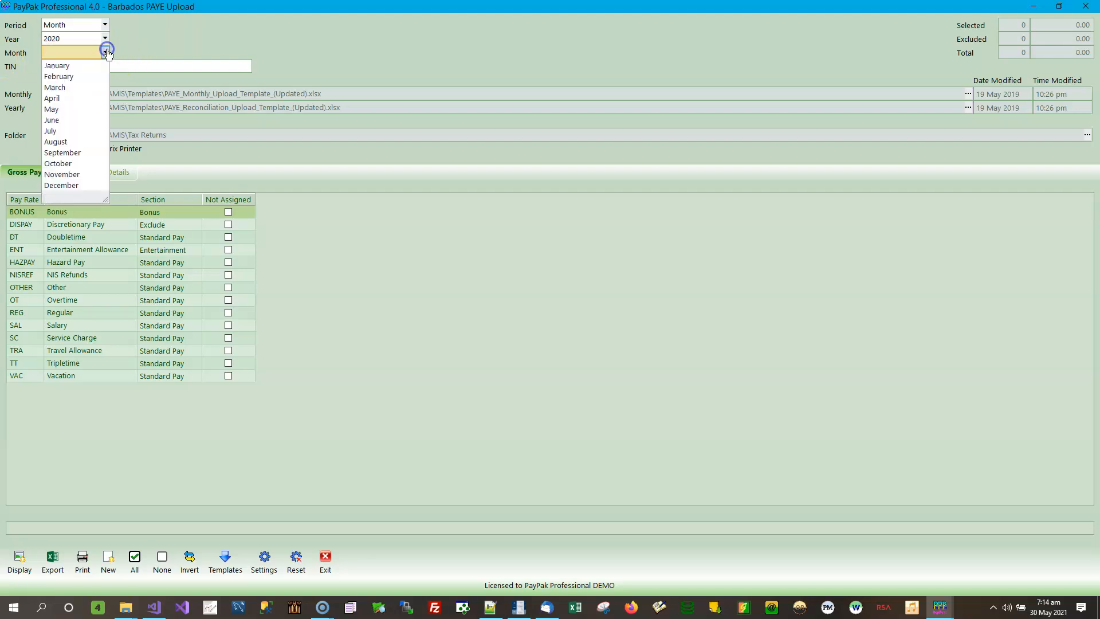
click(72, 185)
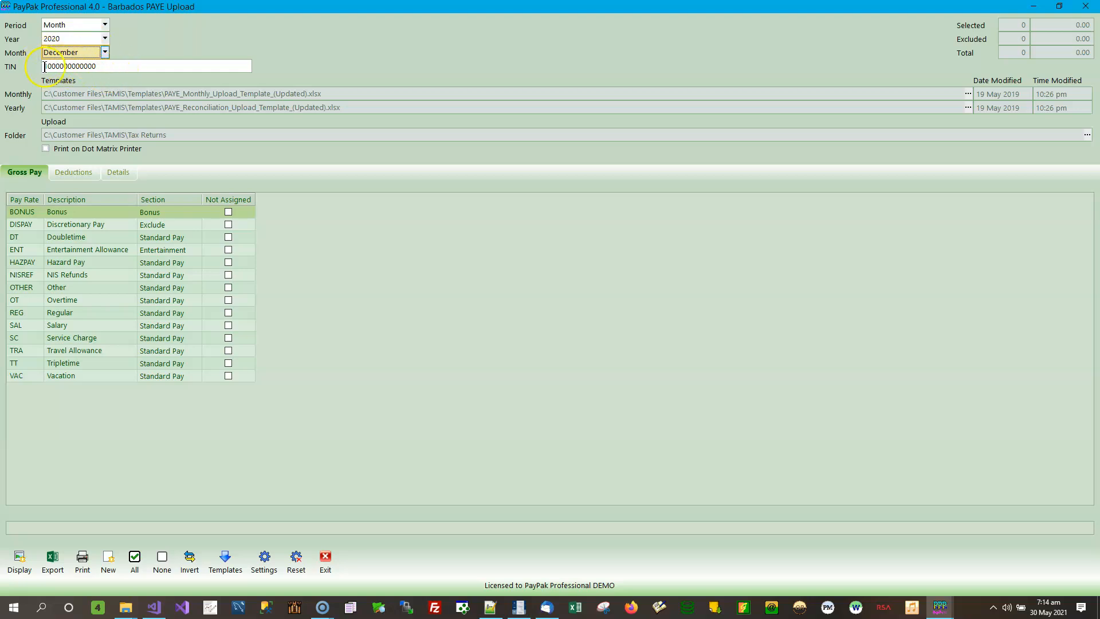
Step: Highlight the report's TIN, then minimize the Barbados PAYE Upload and Reports windows
drag(121, 64, 30, 63)
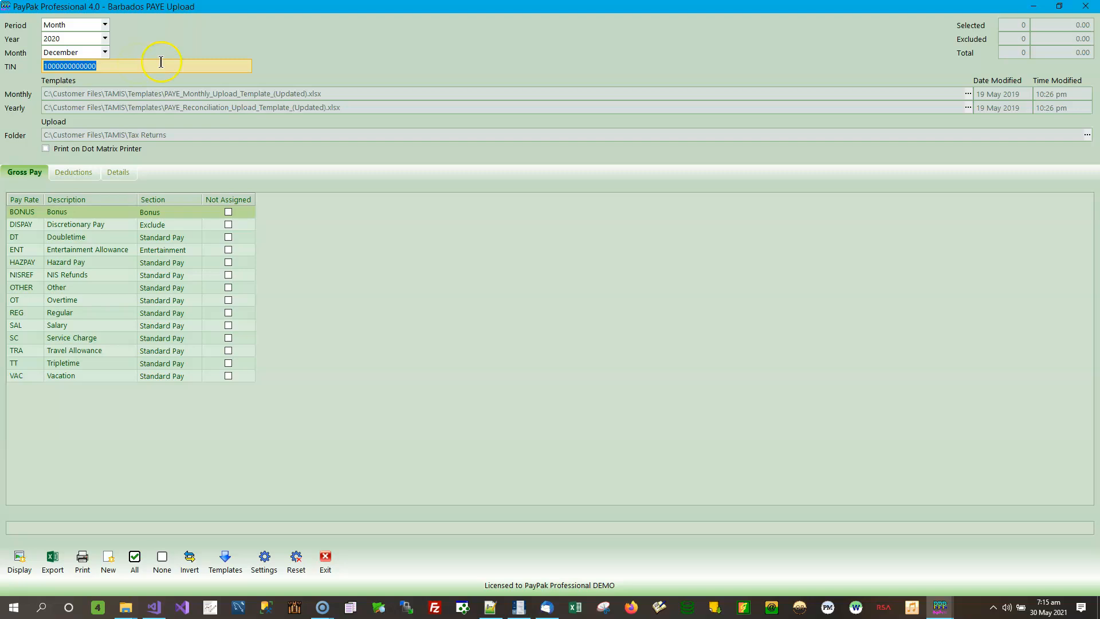
click(1058, 5)
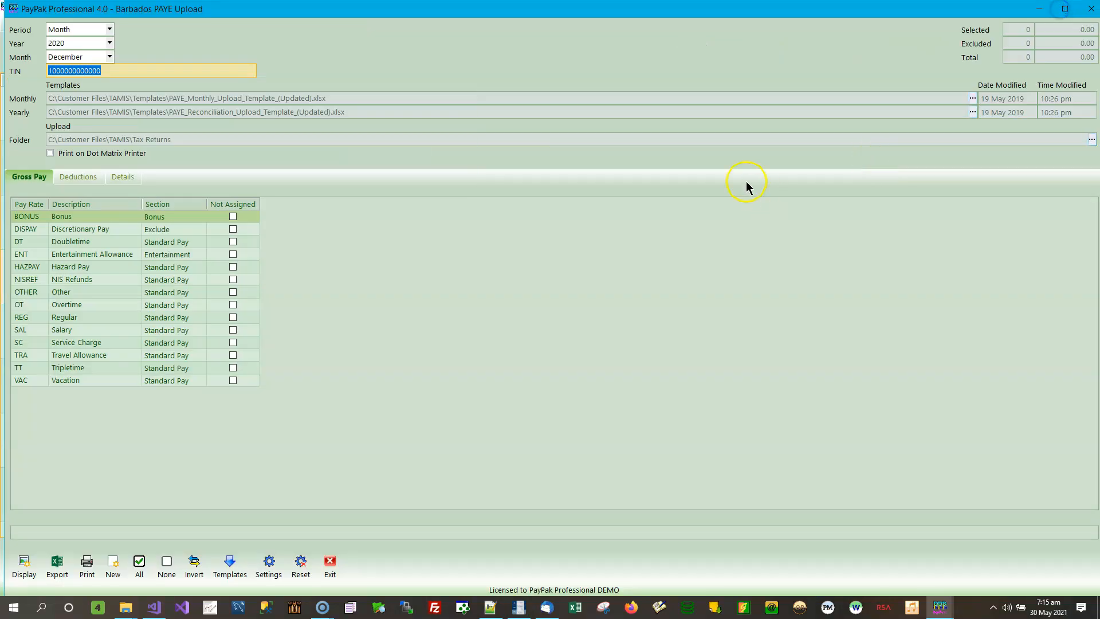
click(1037, 8)
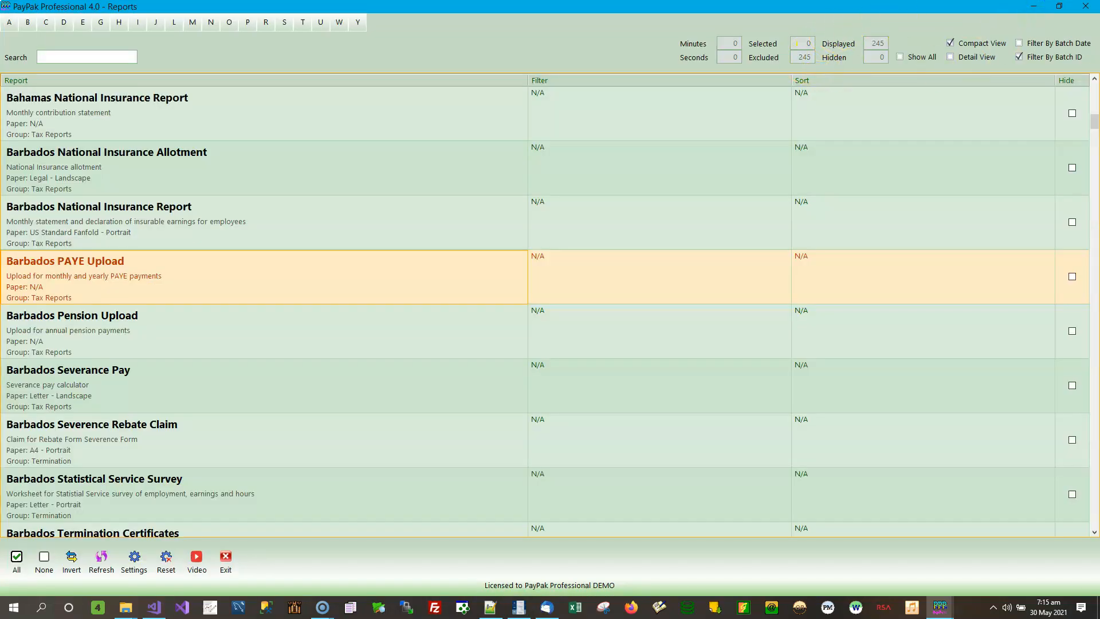
click(1032, 8)
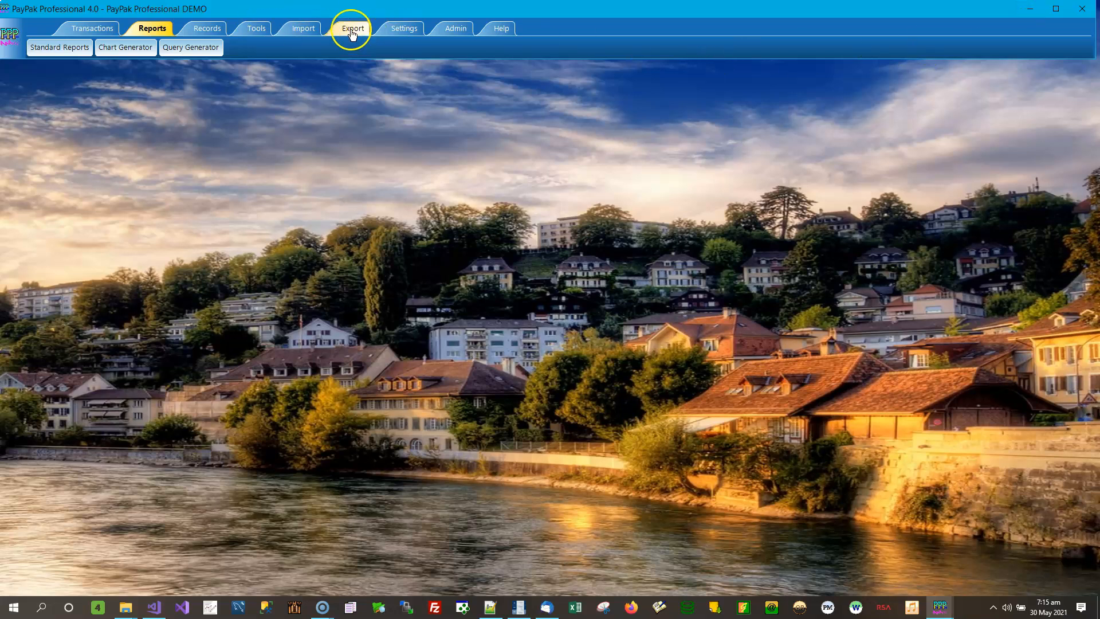
Step: Open the Taxes records and examine the registration number of the BBPAYE Income Tax record
click(216, 29)
click(864, 50)
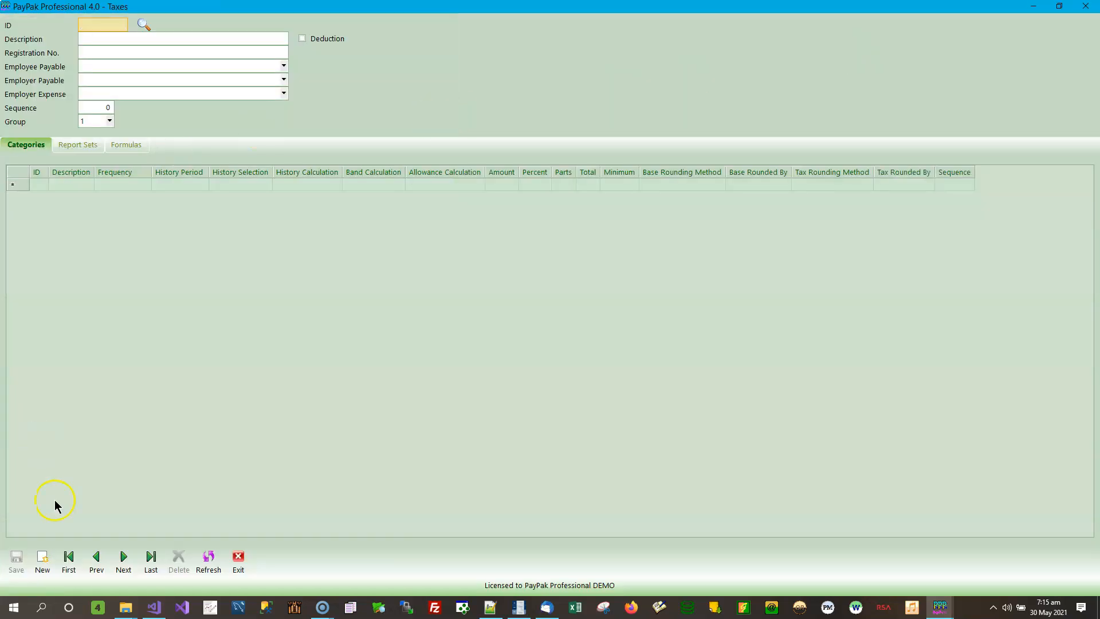
click(69, 559)
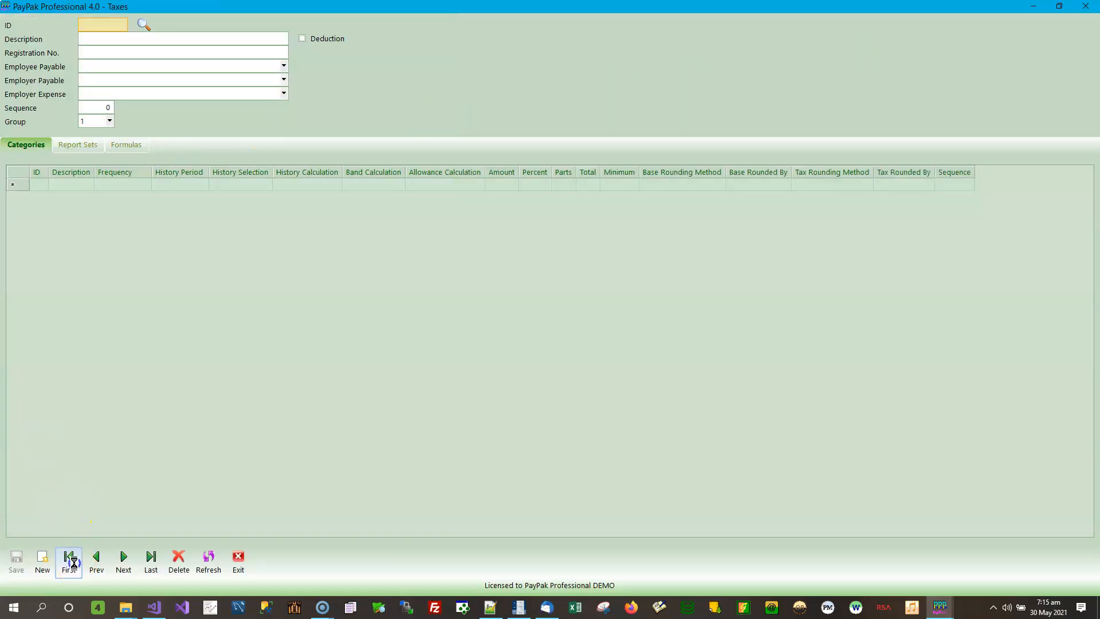
click(124, 558)
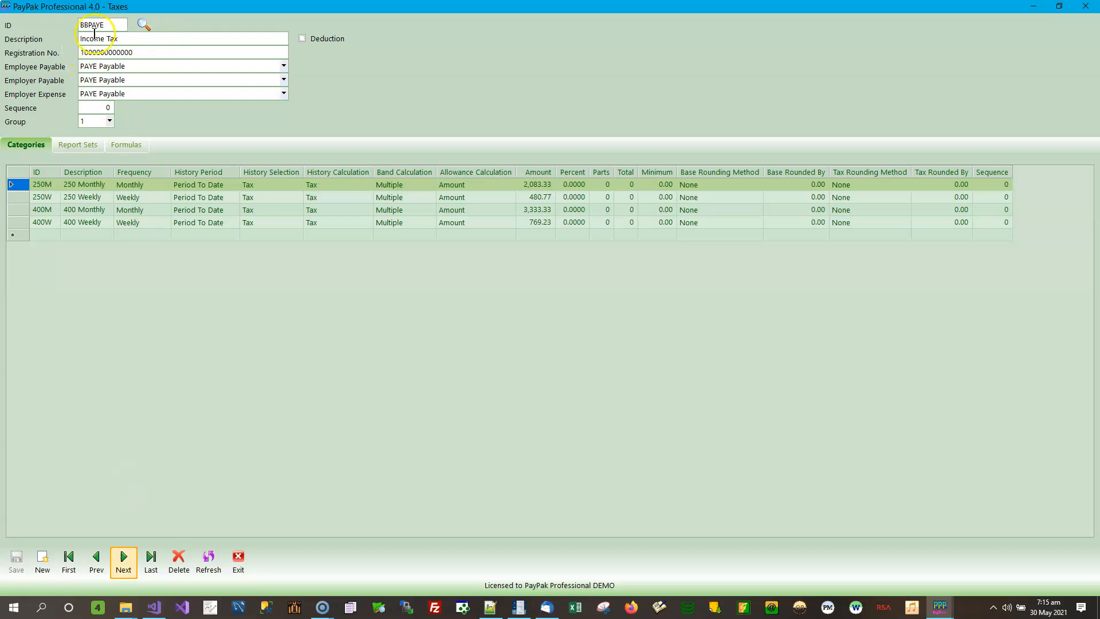
click(144, 52)
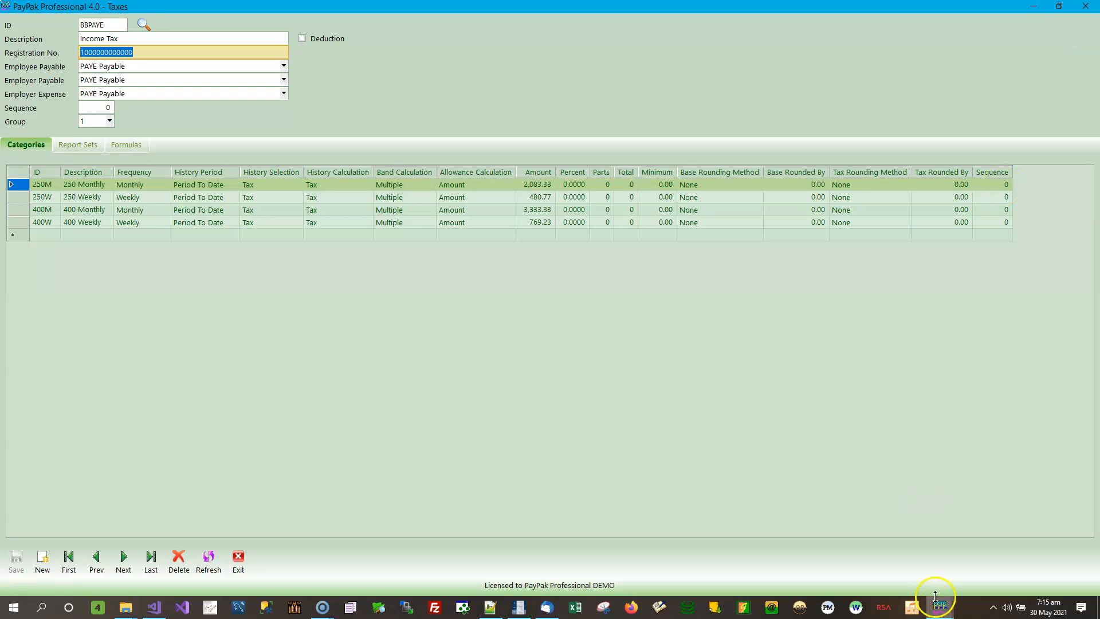
Step: Close the Taxes records and return to the Barbados PAYE Upload report in a maximized window
click(1085, 8)
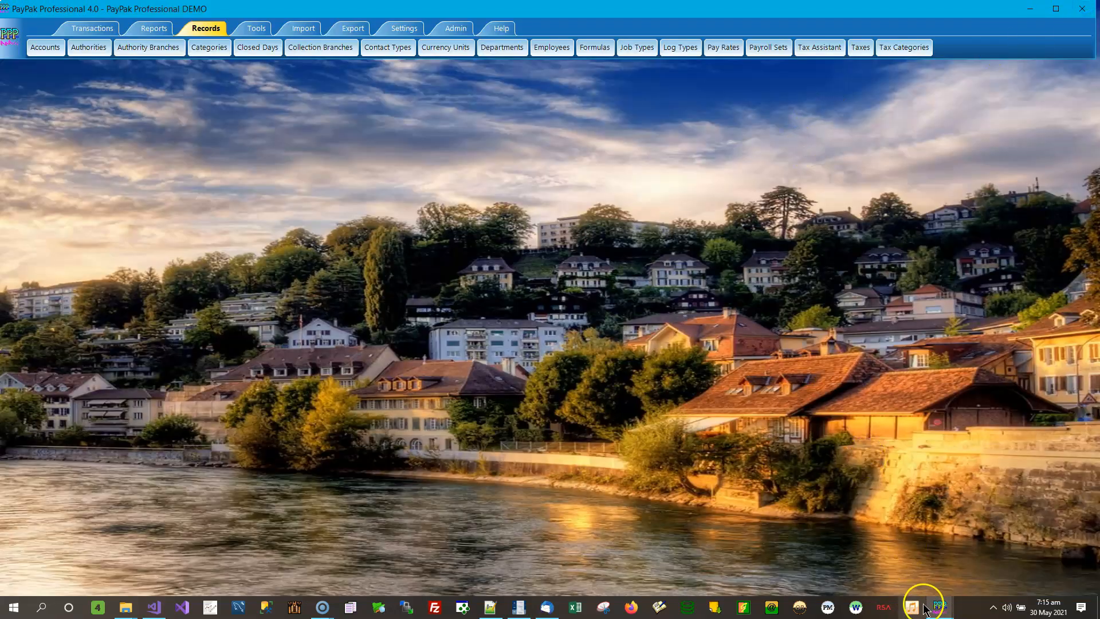
mouse_move(939, 609)
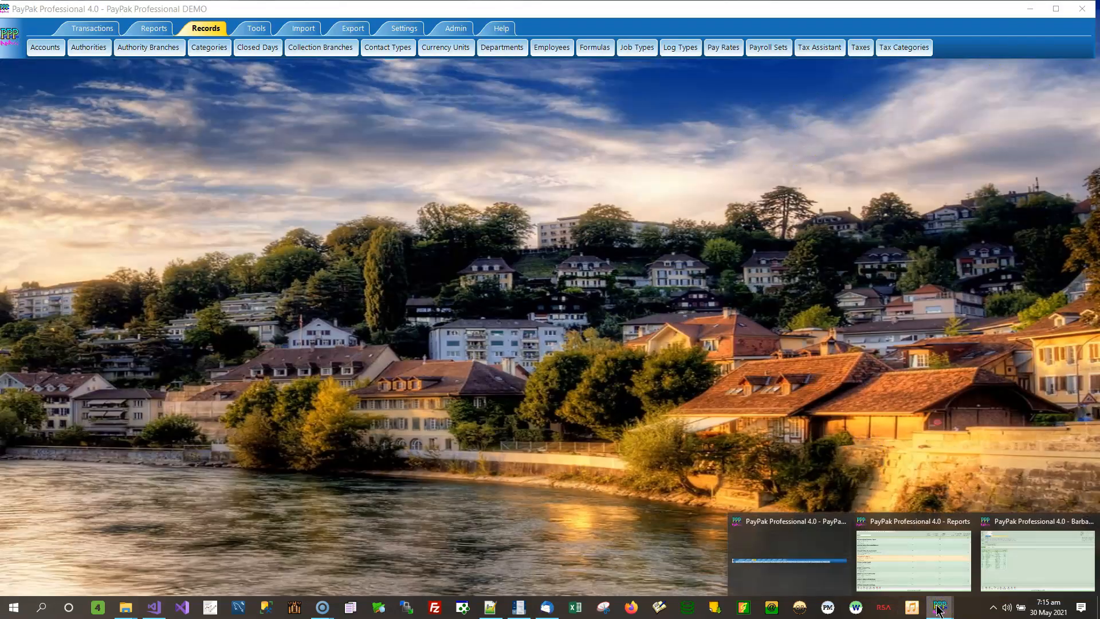
click(1009, 566)
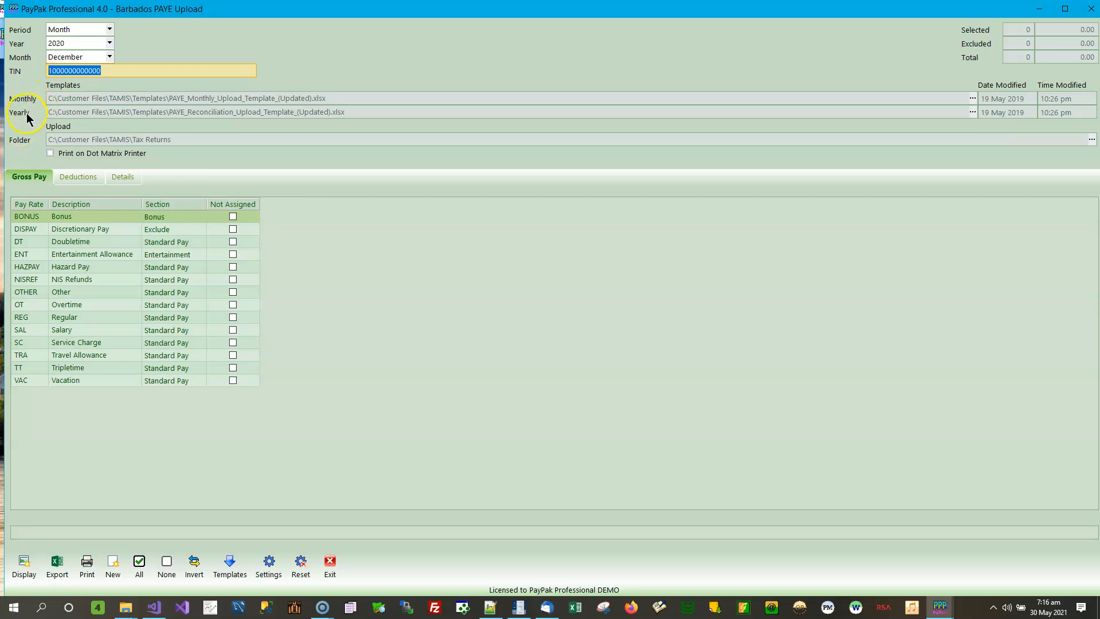
click(1065, 8)
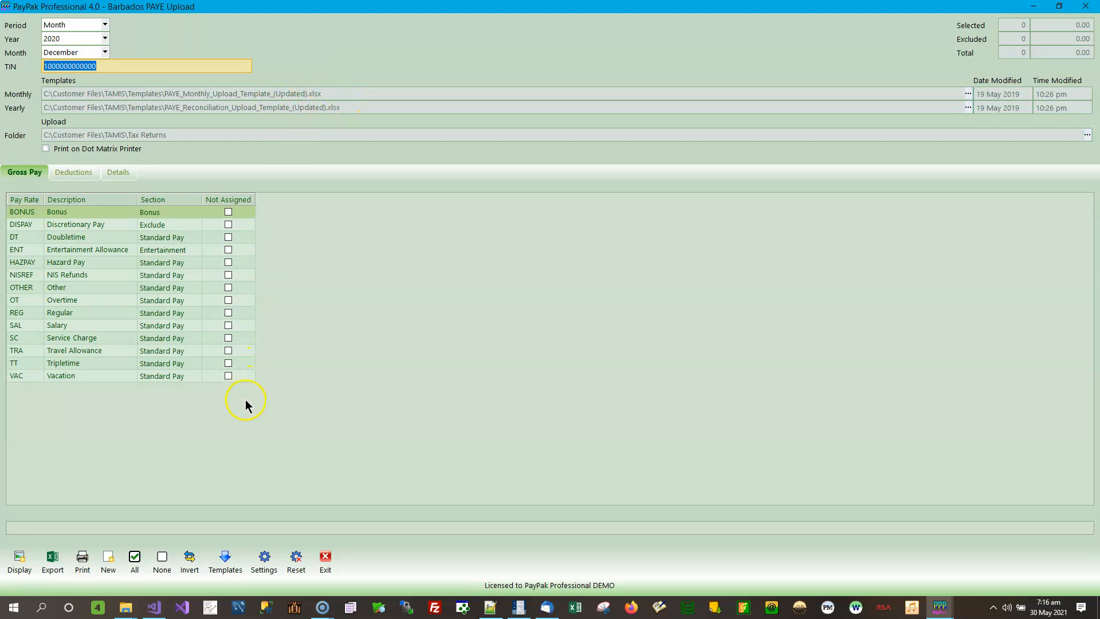
Step: Open the Barbados Revenue Authority's latest templates page from the report and examine the PAYE upload templates offered
click(227, 566)
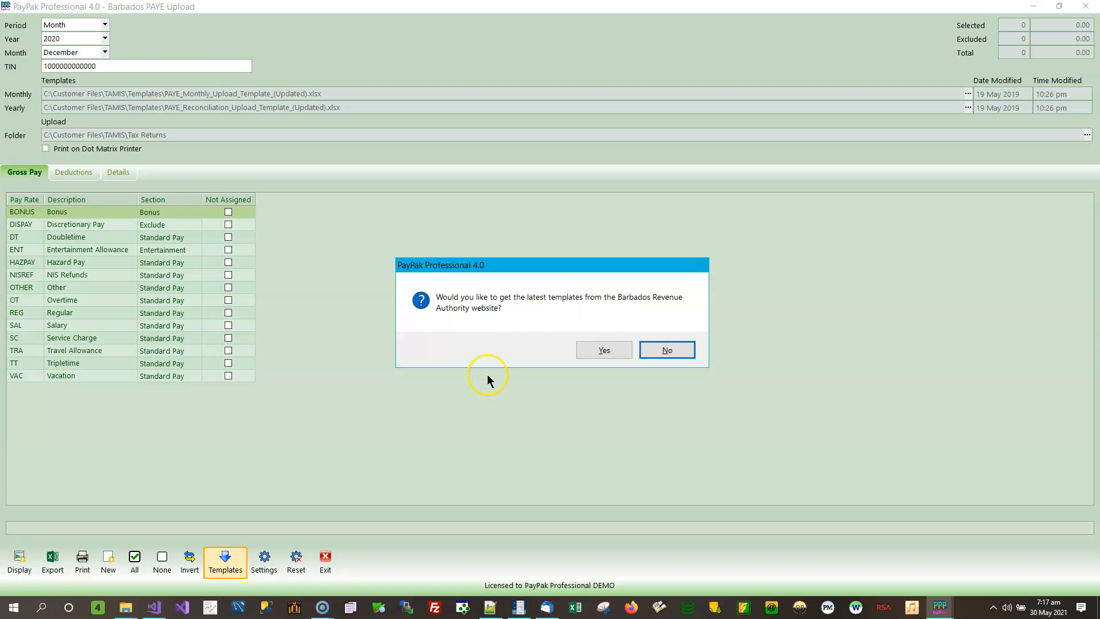
click(597, 350)
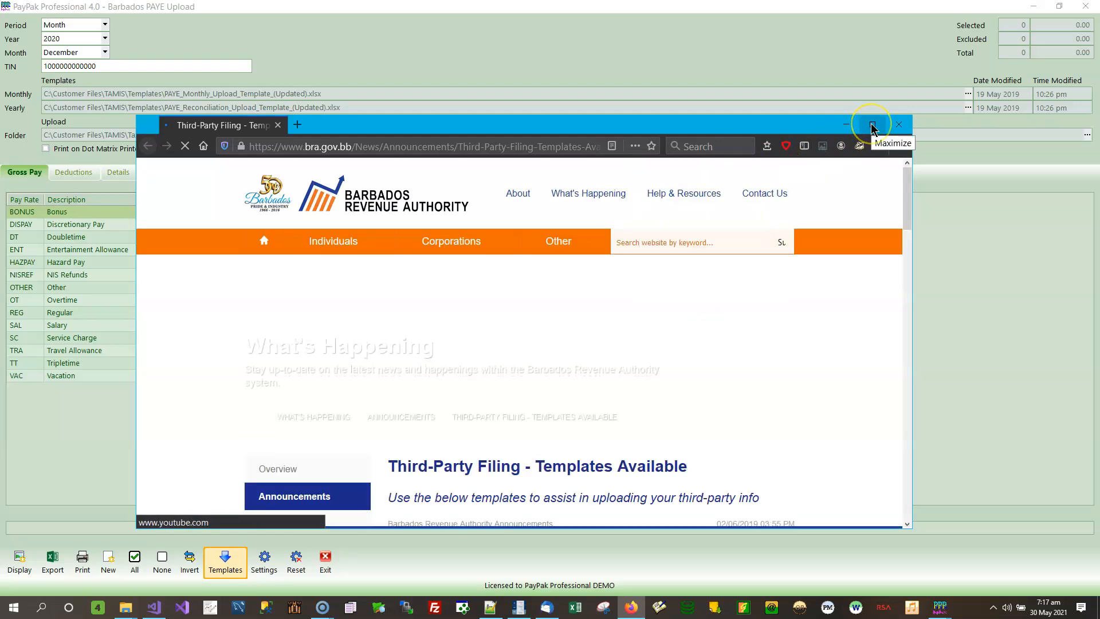
click(871, 127)
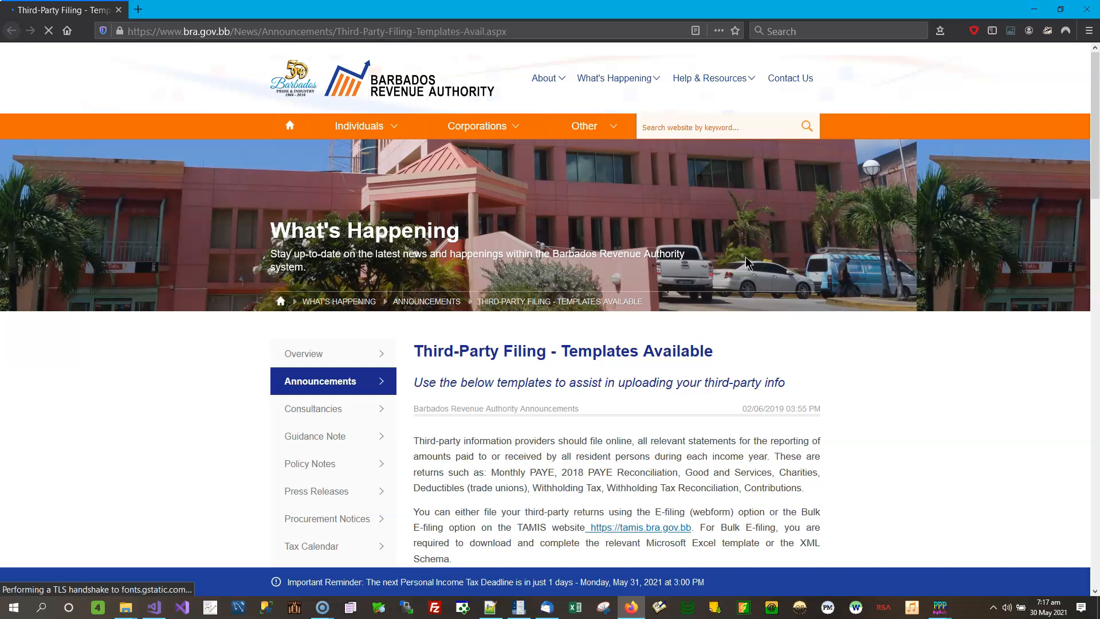
scroll(803, 255, down, 5)
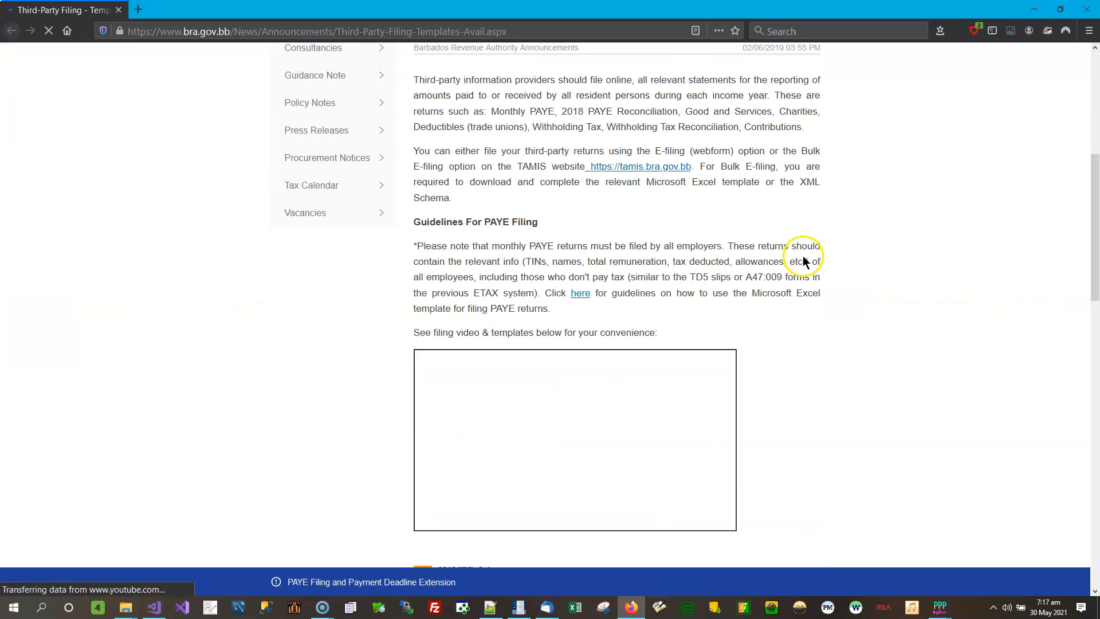
scroll(803, 261, down, 4)
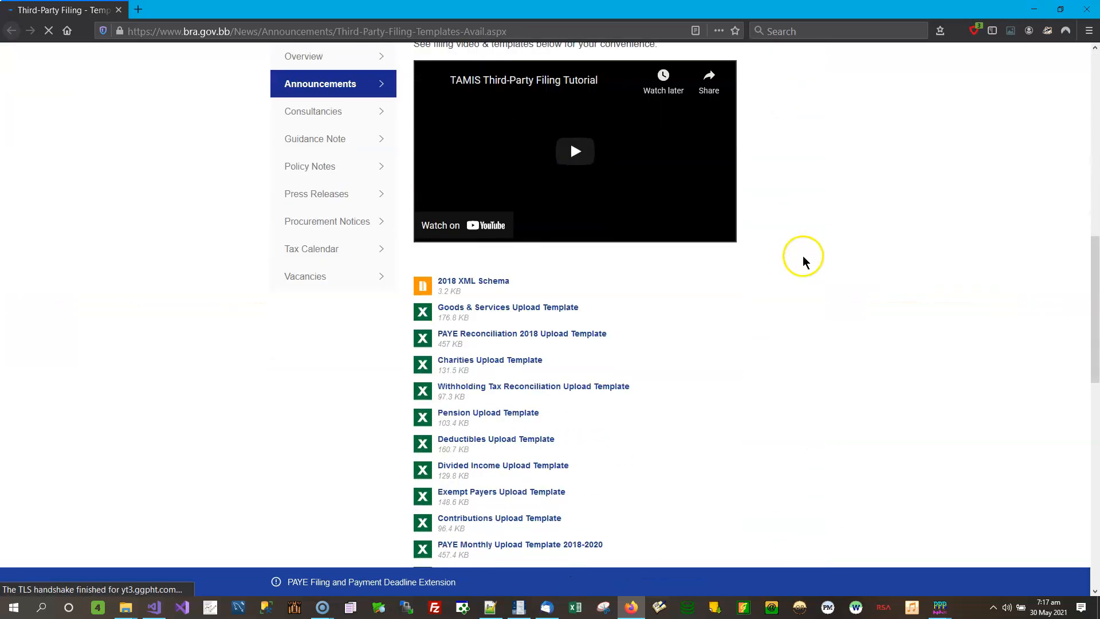
scroll(803, 262, down, 4)
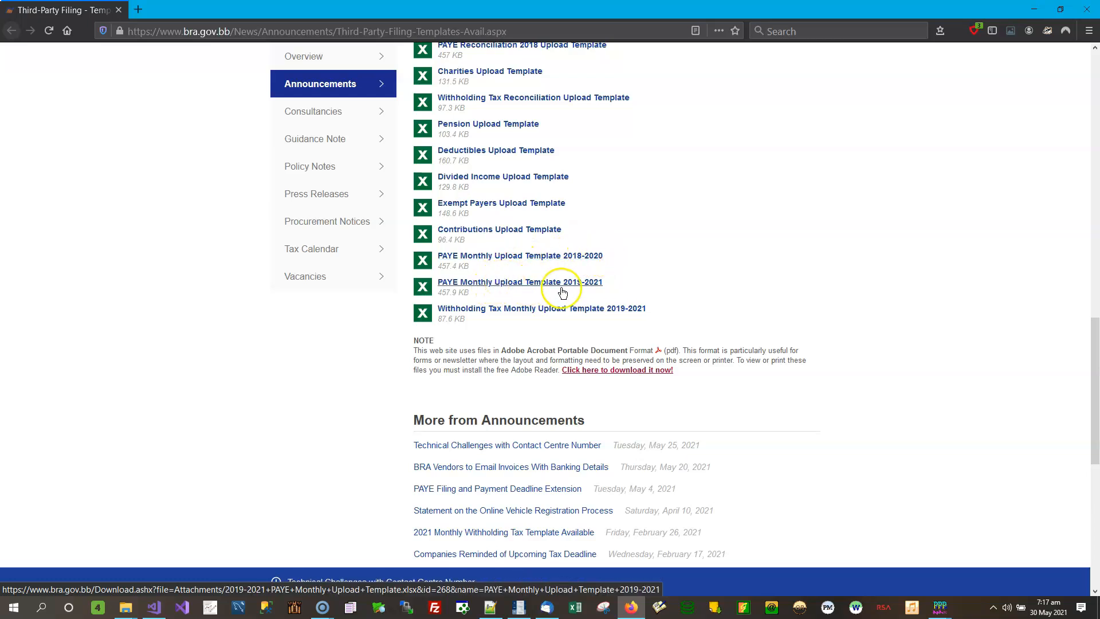
click(576, 279)
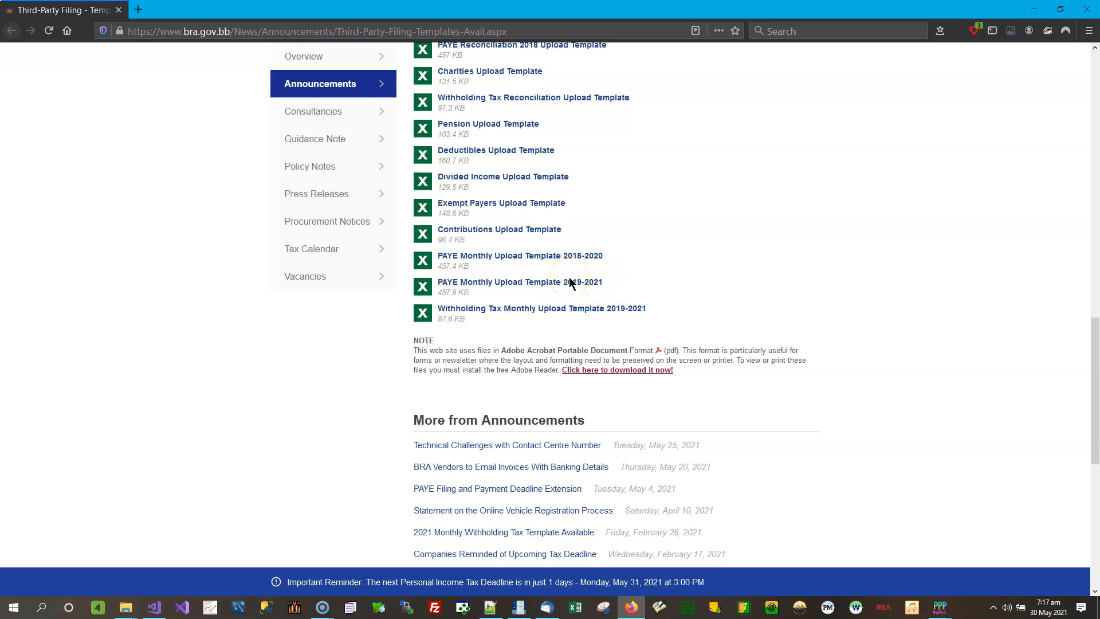
scroll(680, 229, up, 2)
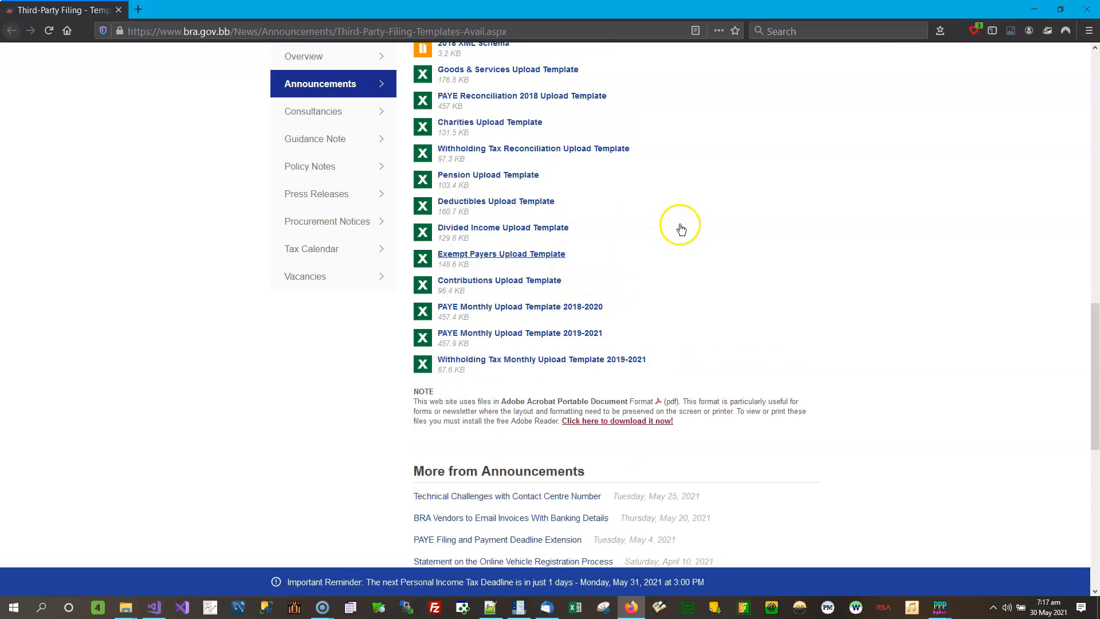
click(667, 213)
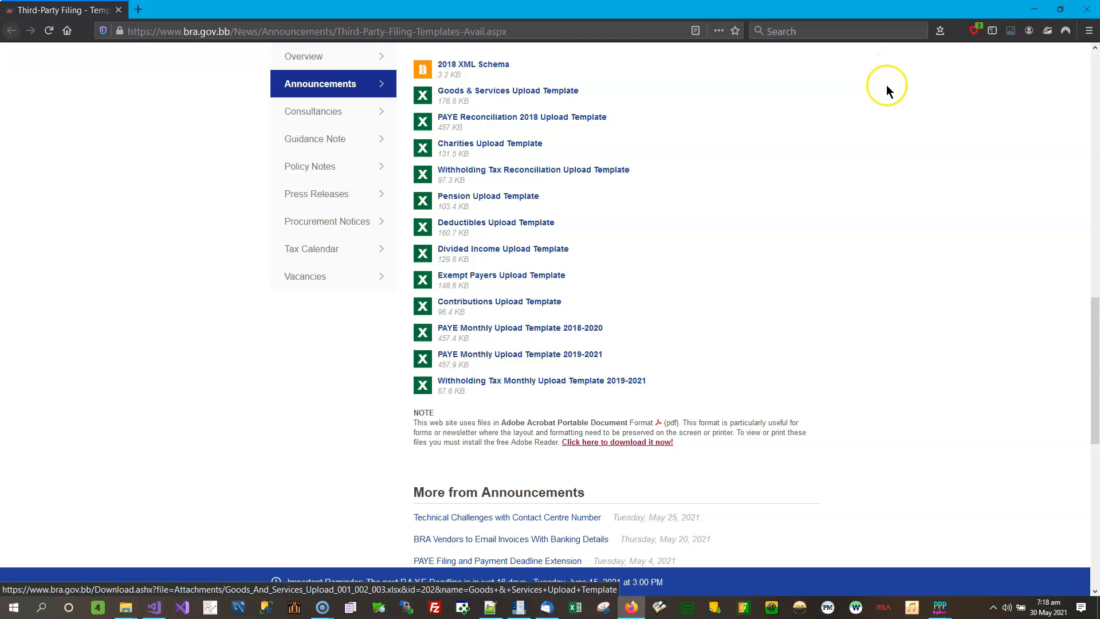
Step: Return to the Barbados PAYE Upload report, then close the templates page in Firefox
click(940, 606)
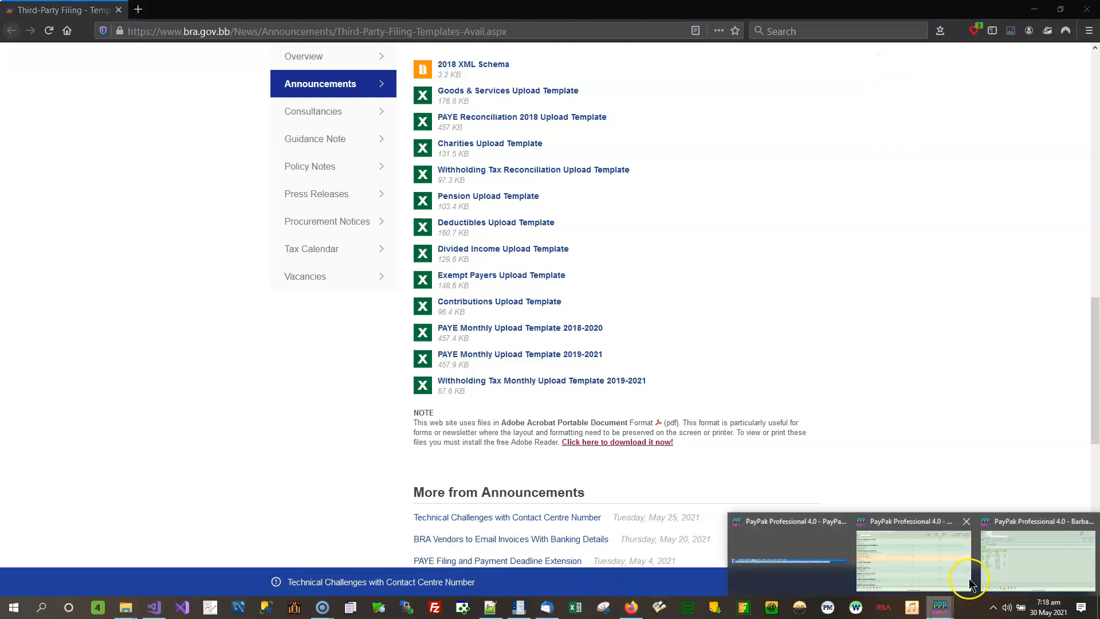
click(1030, 556)
key(shift+Tab)
key(shift+Tab)
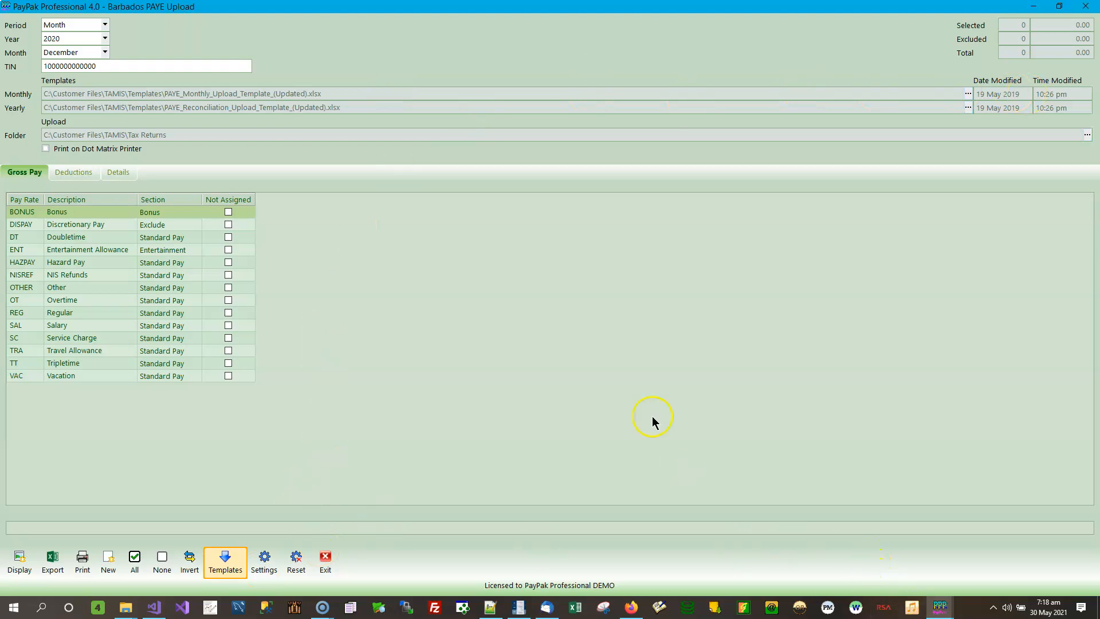
click(630, 607)
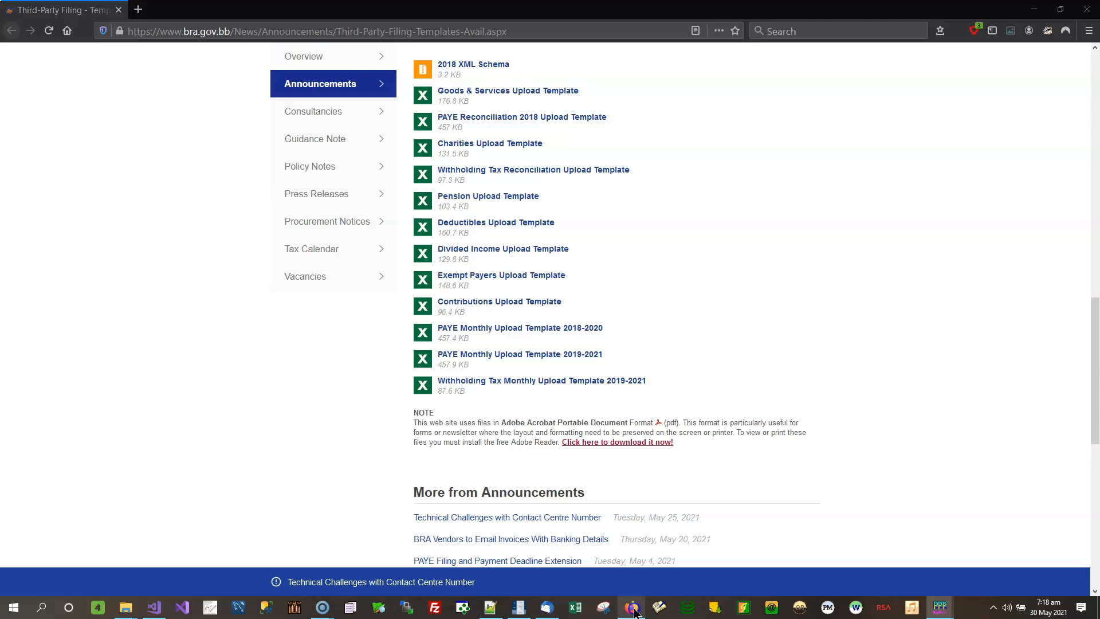
click(1091, 12)
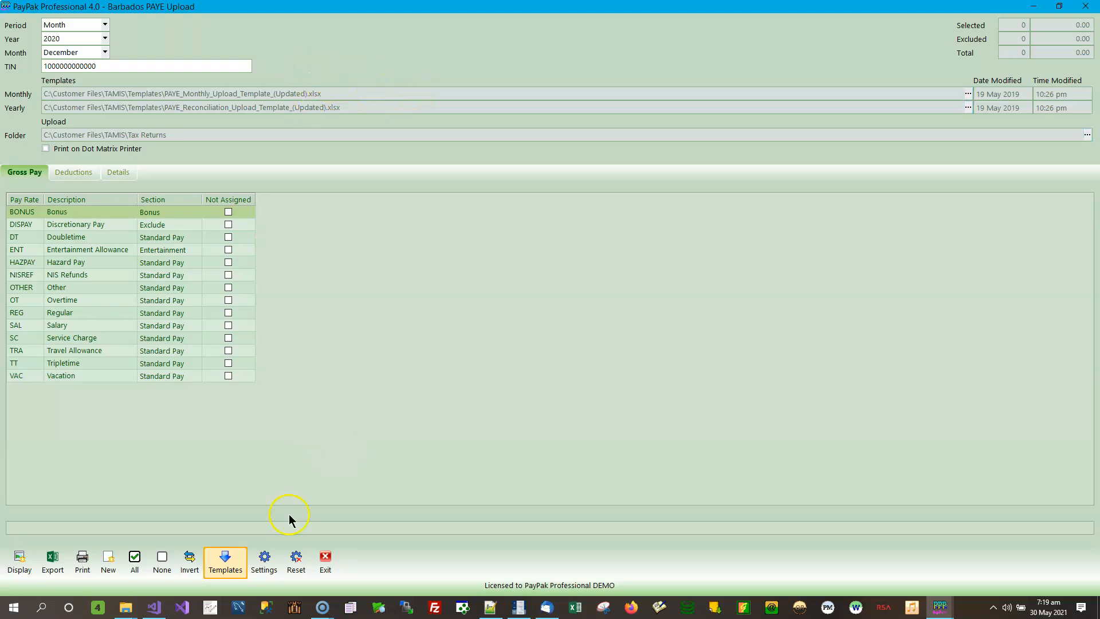
Step: Reopen the Barbados Revenue Authority templates page from the report and request the PAYE Monthly Upload Template 2018-2020 download
click(231, 566)
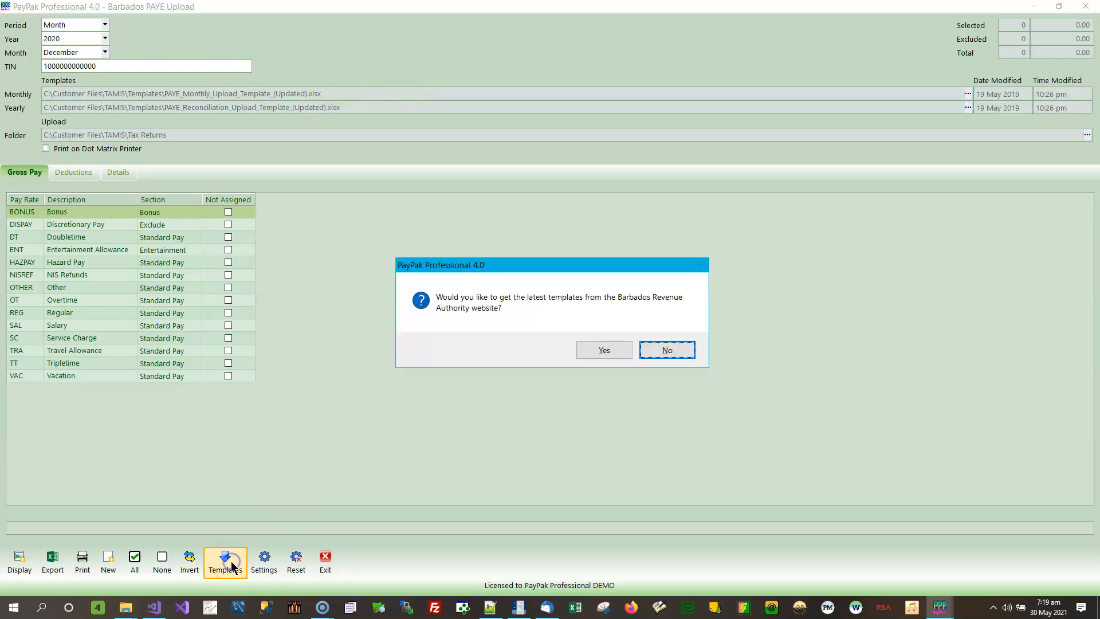
click(604, 349)
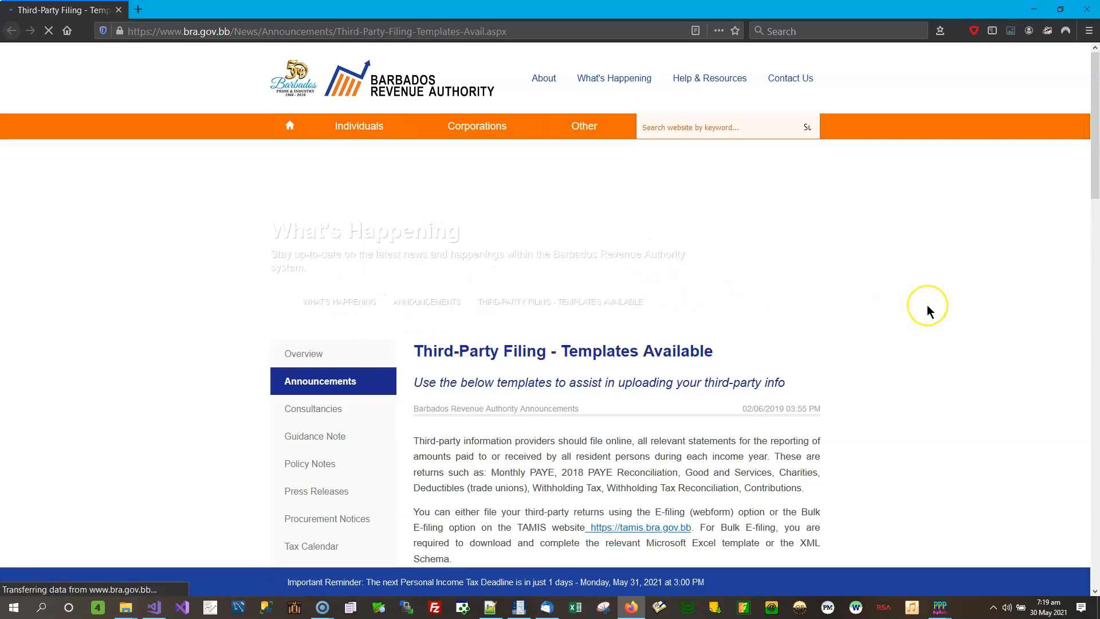
scroll(922, 306, down, 5)
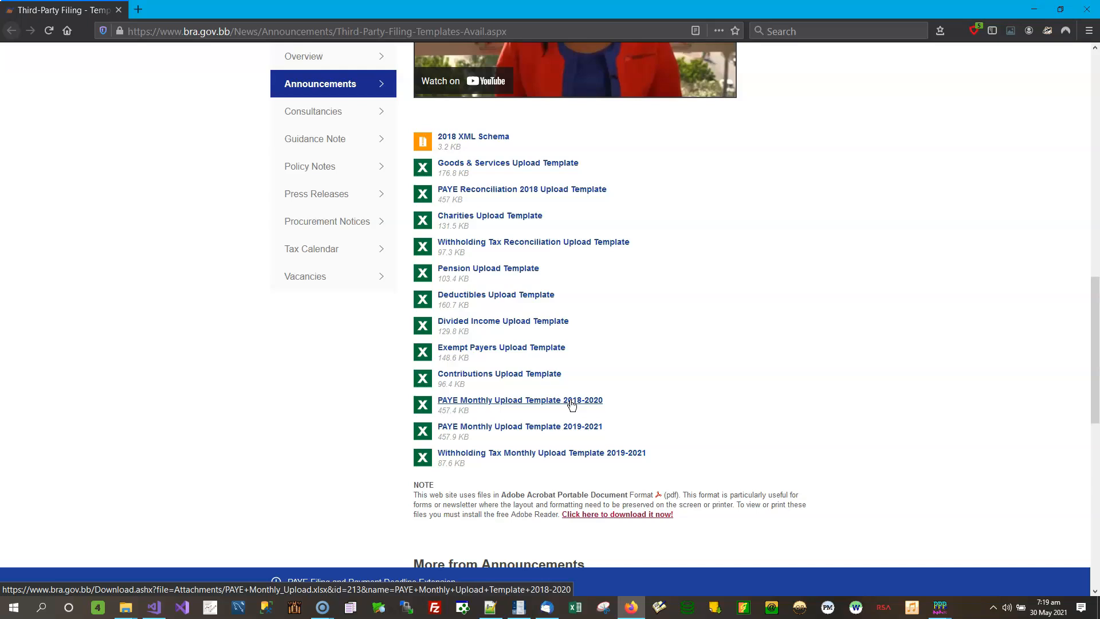
click(604, 400)
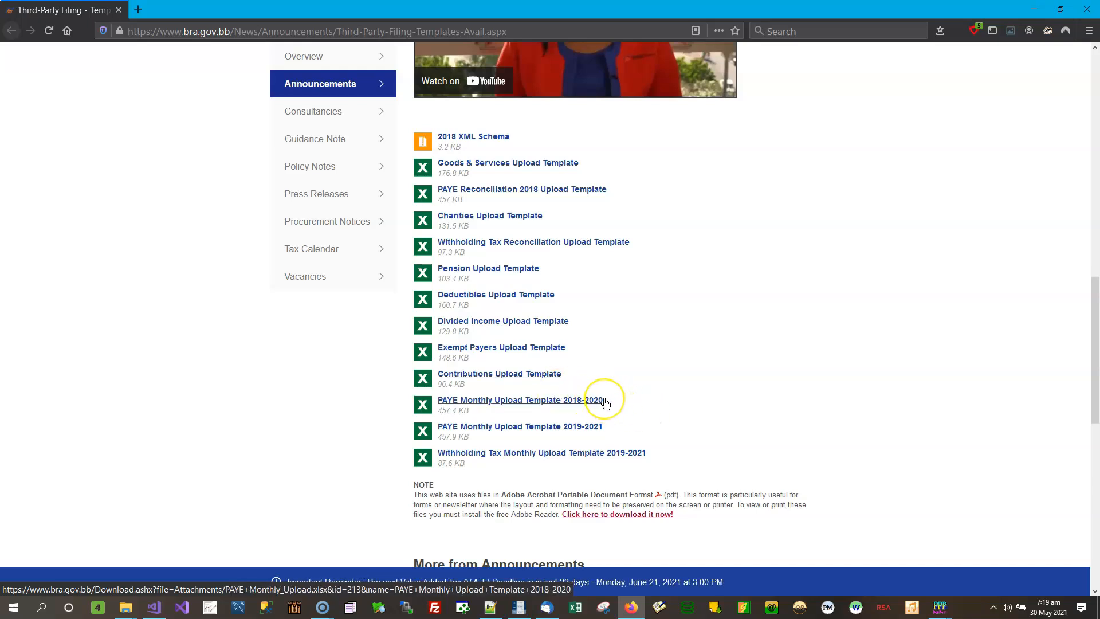
click(572, 429)
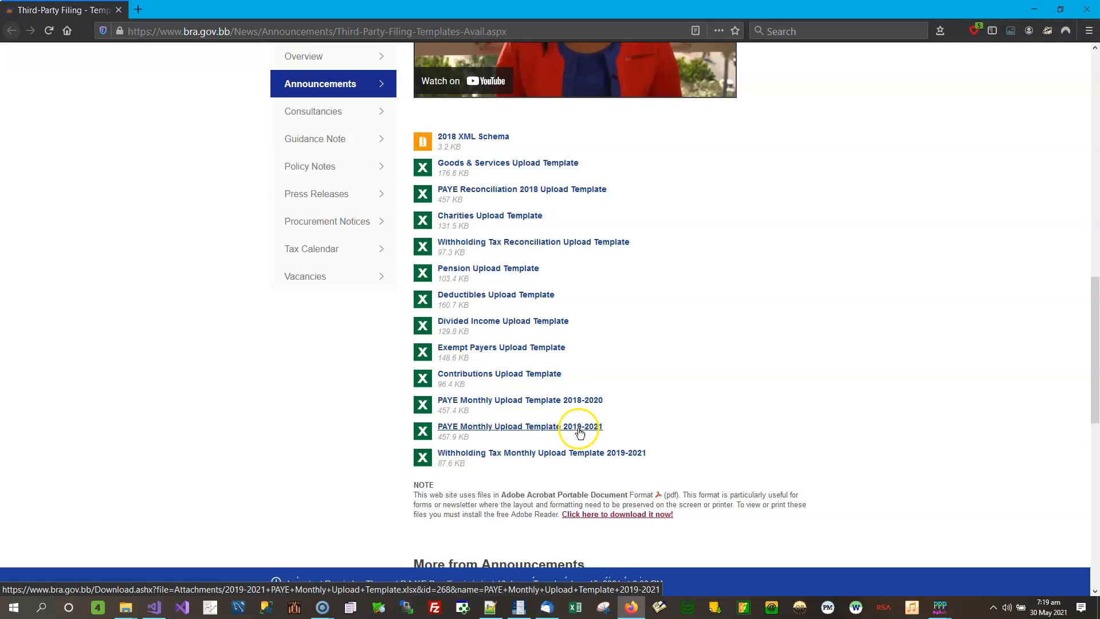
click(550, 405)
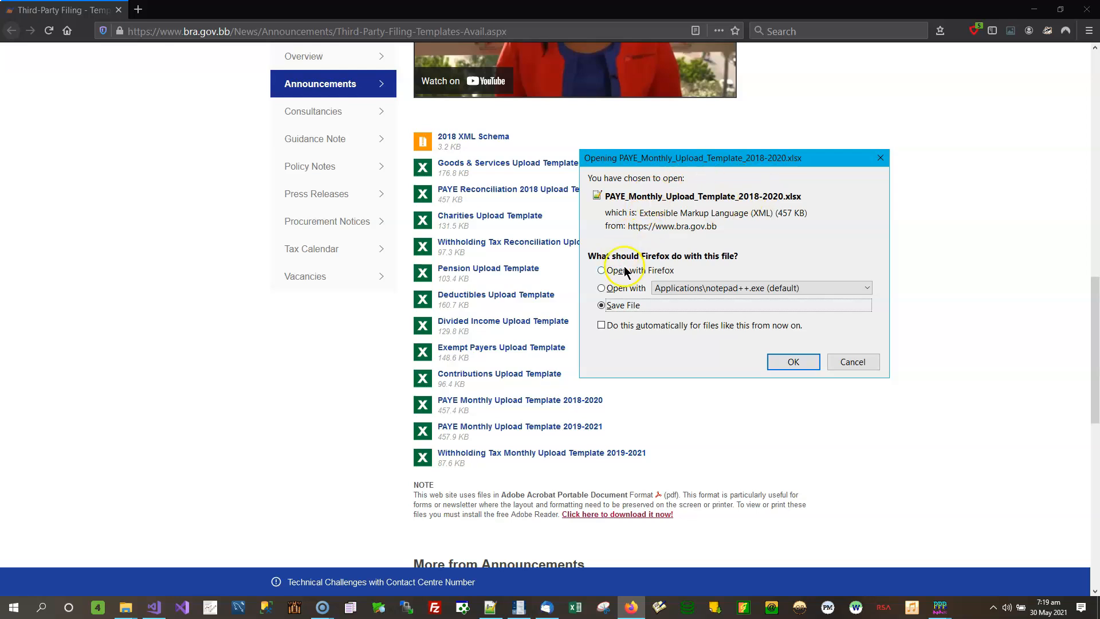
Step: Save PAYE_Monthly_Upload_Template_2018-2020.xlsx to the C:\Customer Files\TAMIS\Templates folder
click(788, 363)
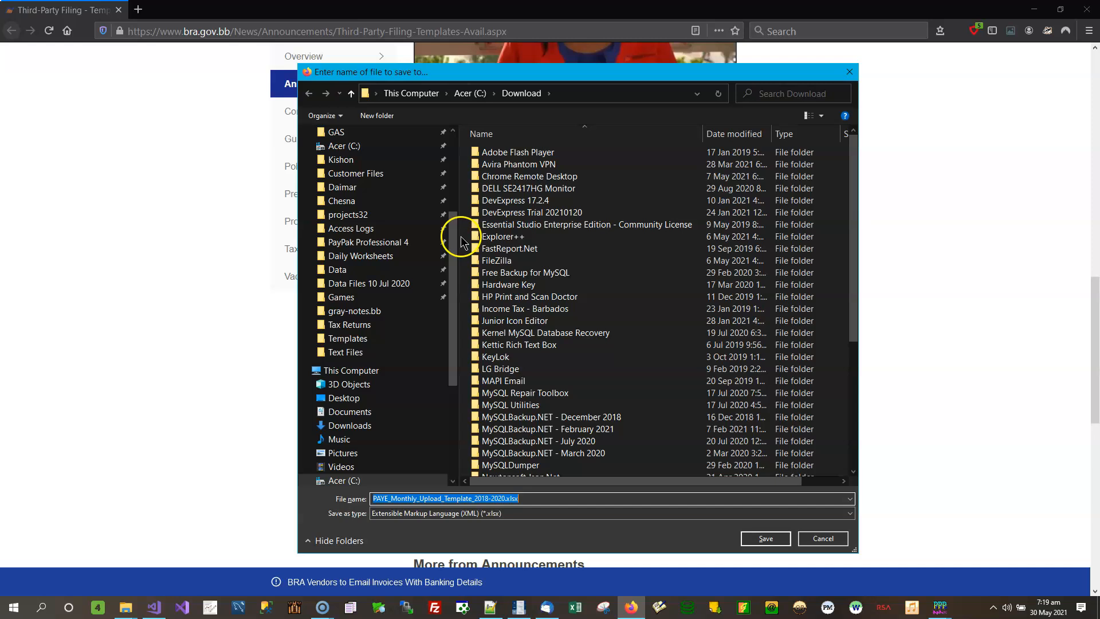
click(361, 146)
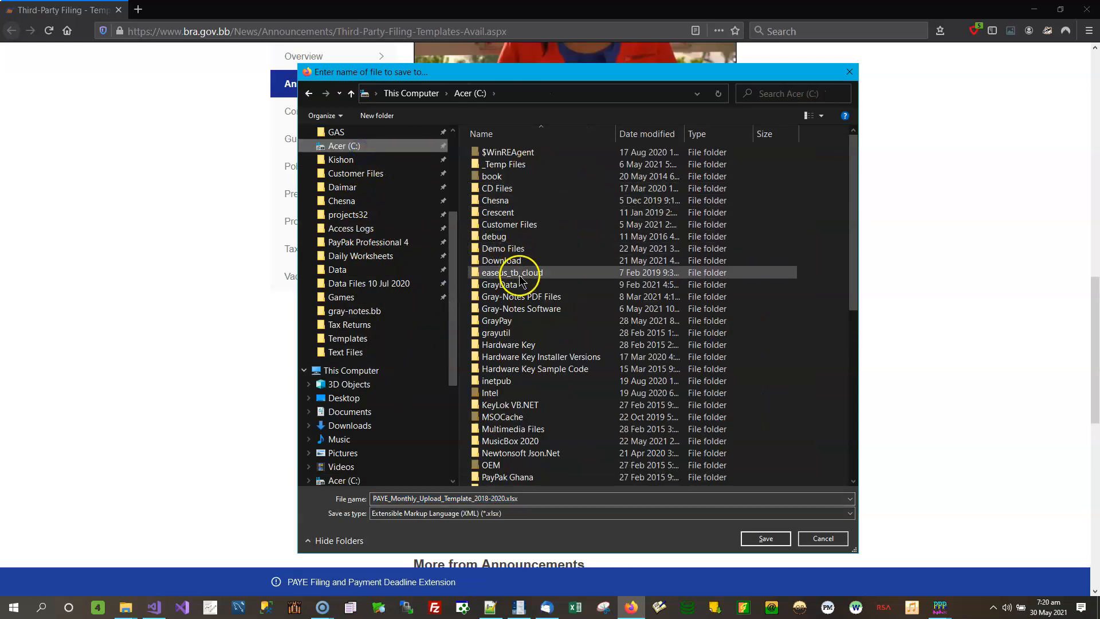
click(522, 225)
double_click(522, 225)
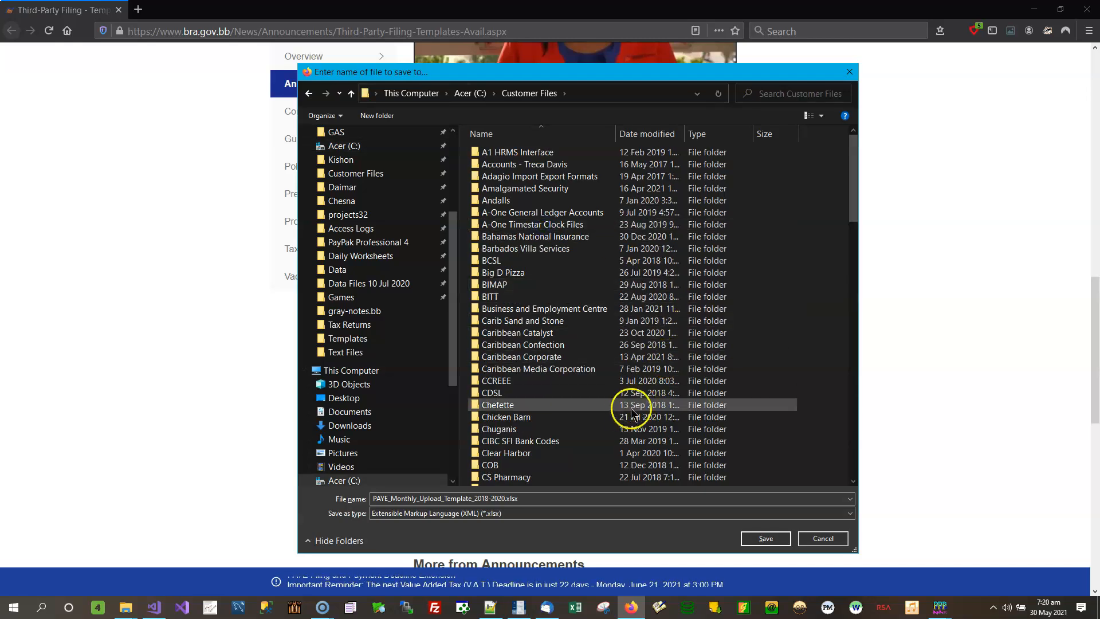
scroll(687, 411, down, 11)
scroll(627, 414, down, 19)
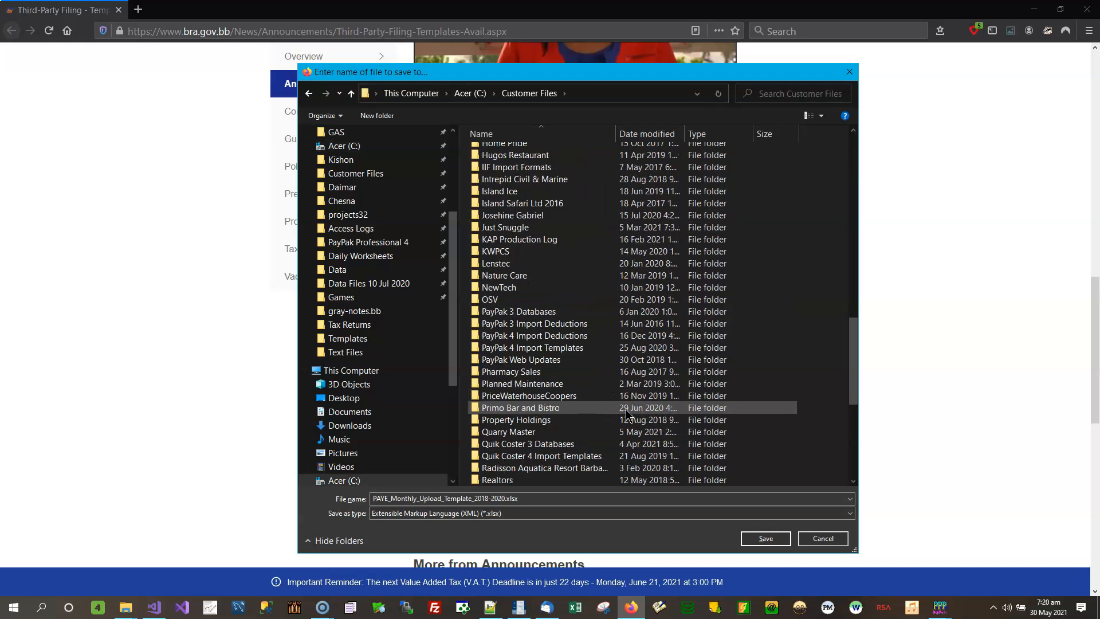
click(504, 421)
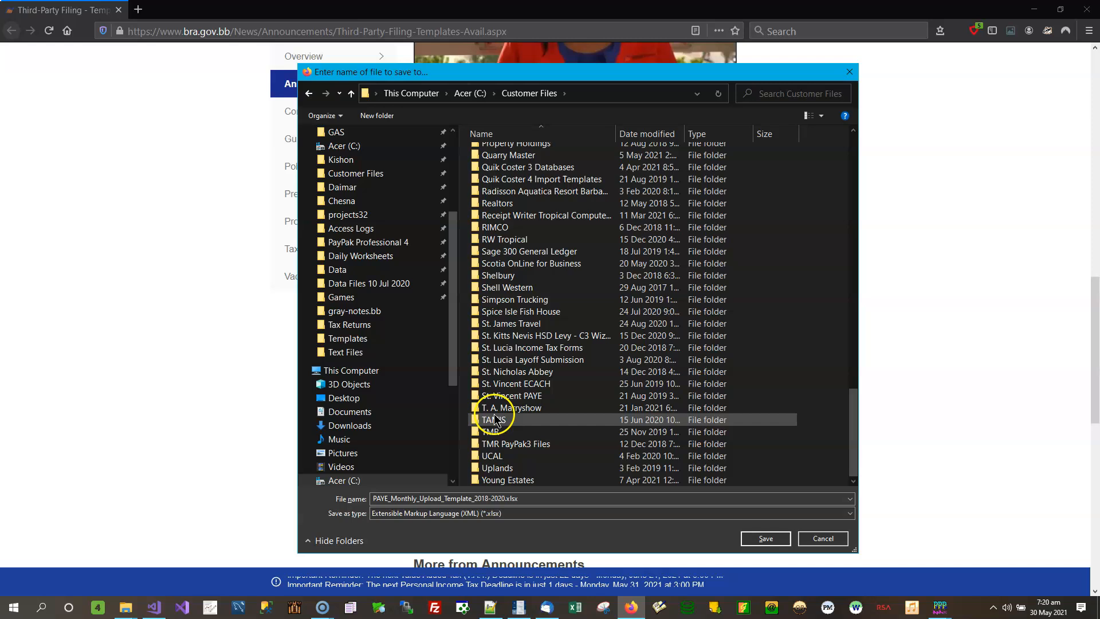
double_click(504, 421)
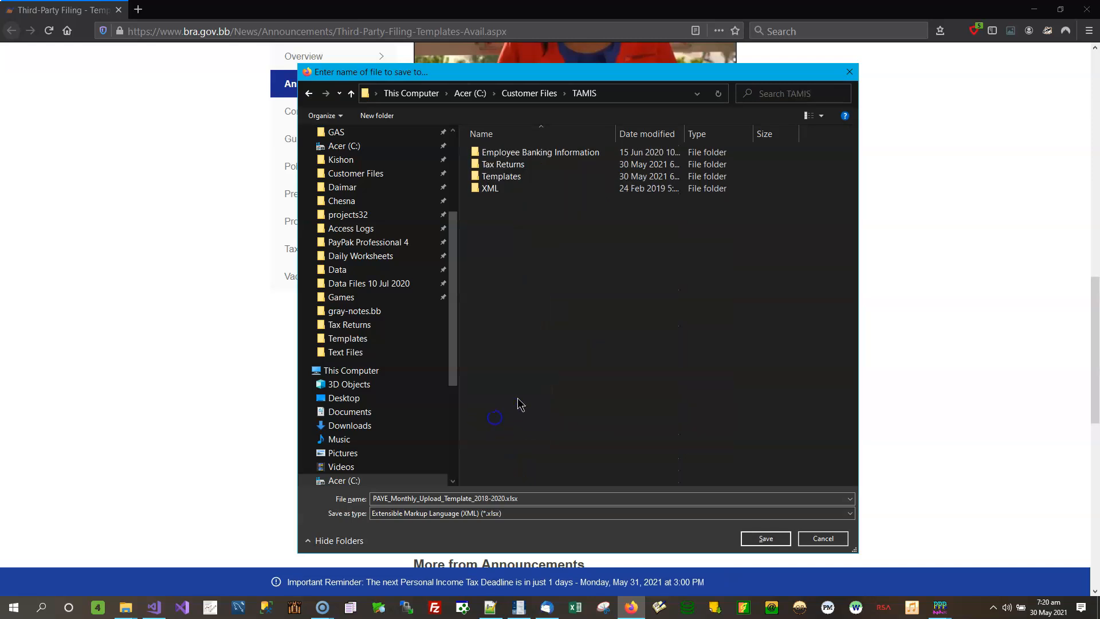
click(514, 179)
double_click(514, 178)
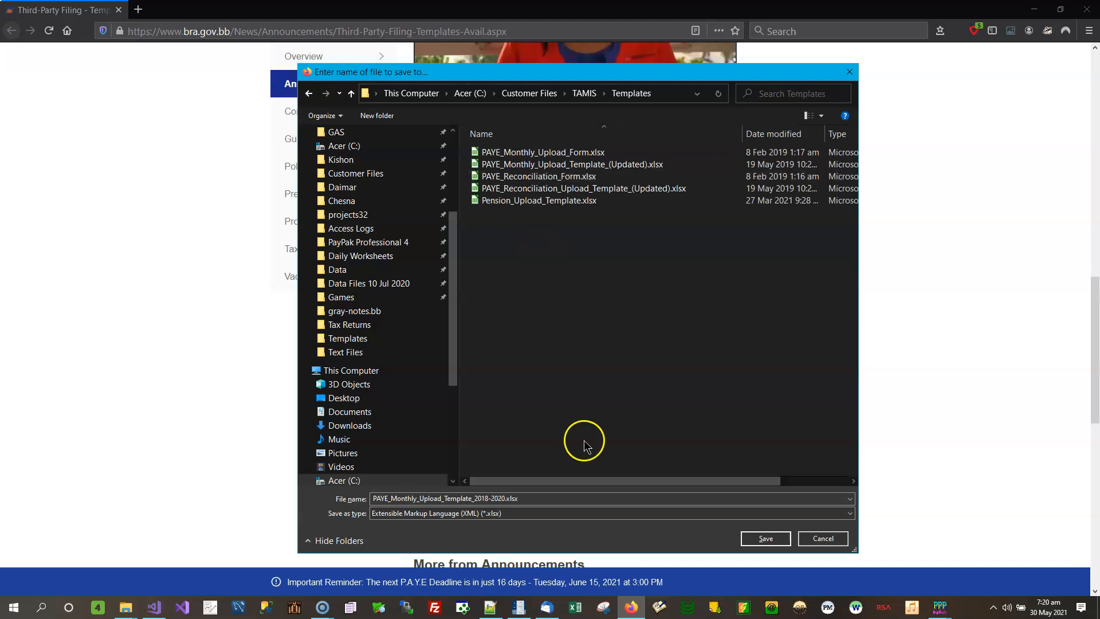
click(768, 537)
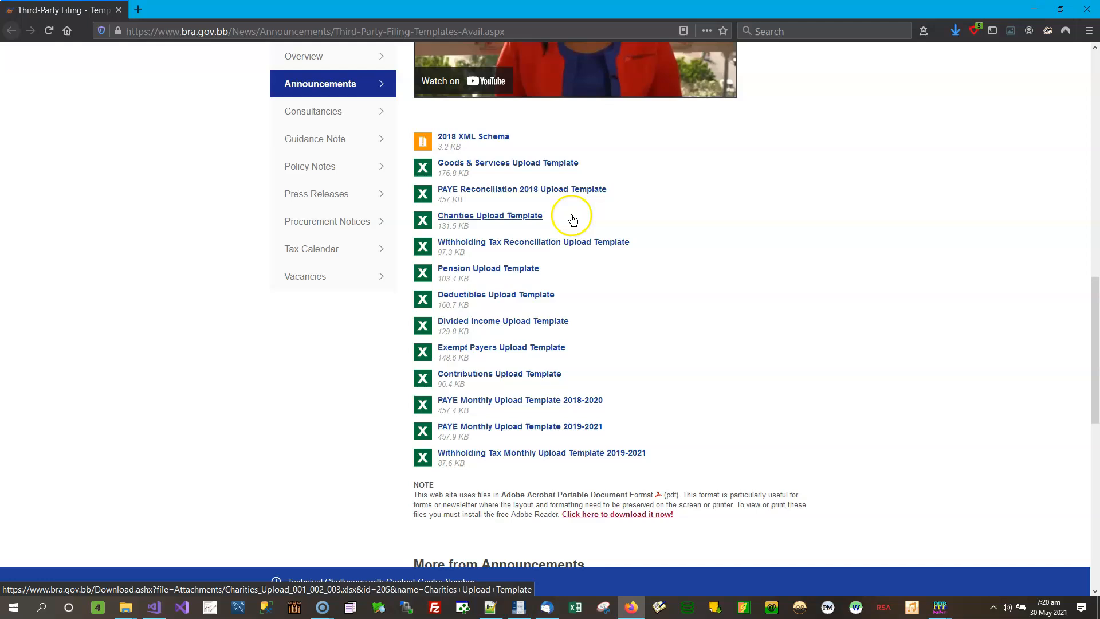
Step: Download the PAYE Monthly Upload Template 2019-2021 and save it to the TAMIS Templates folder
click(566, 427)
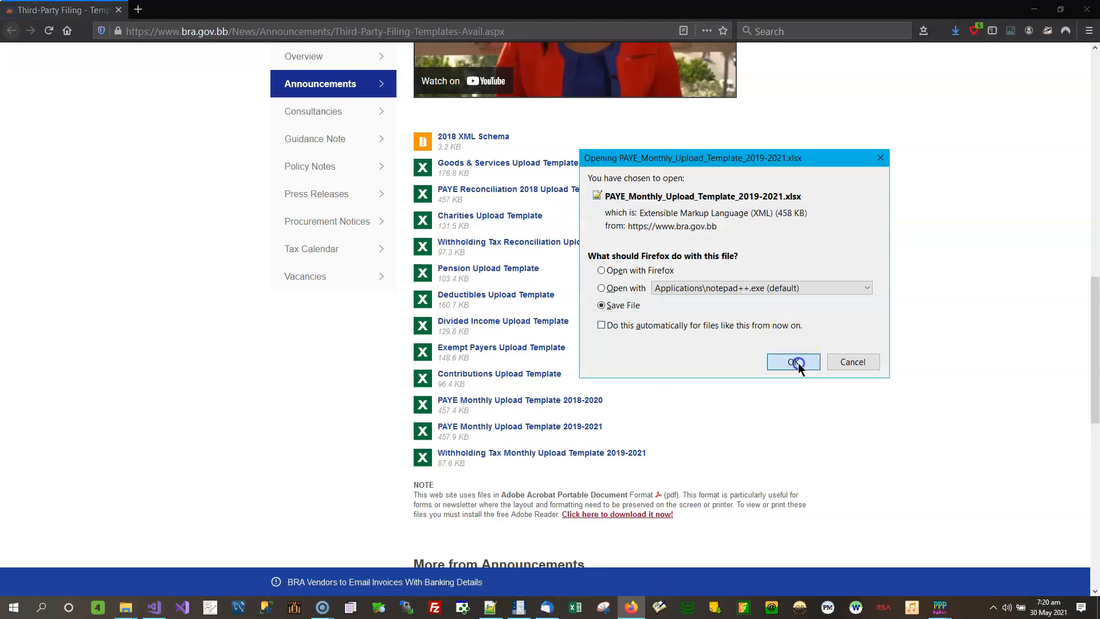
click(798, 361)
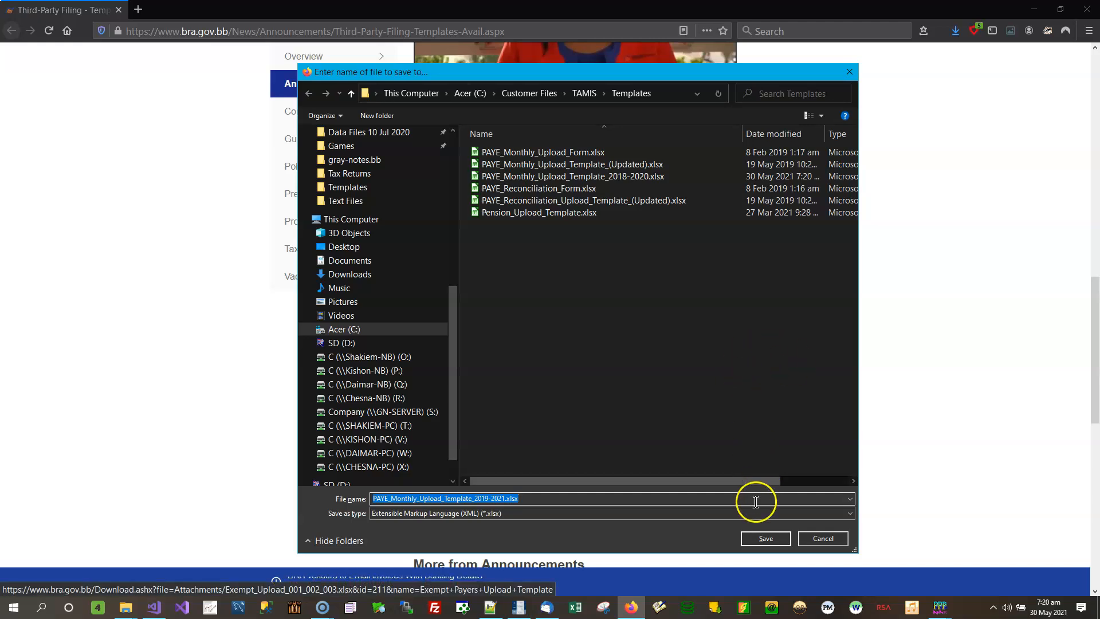
click(766, 539)
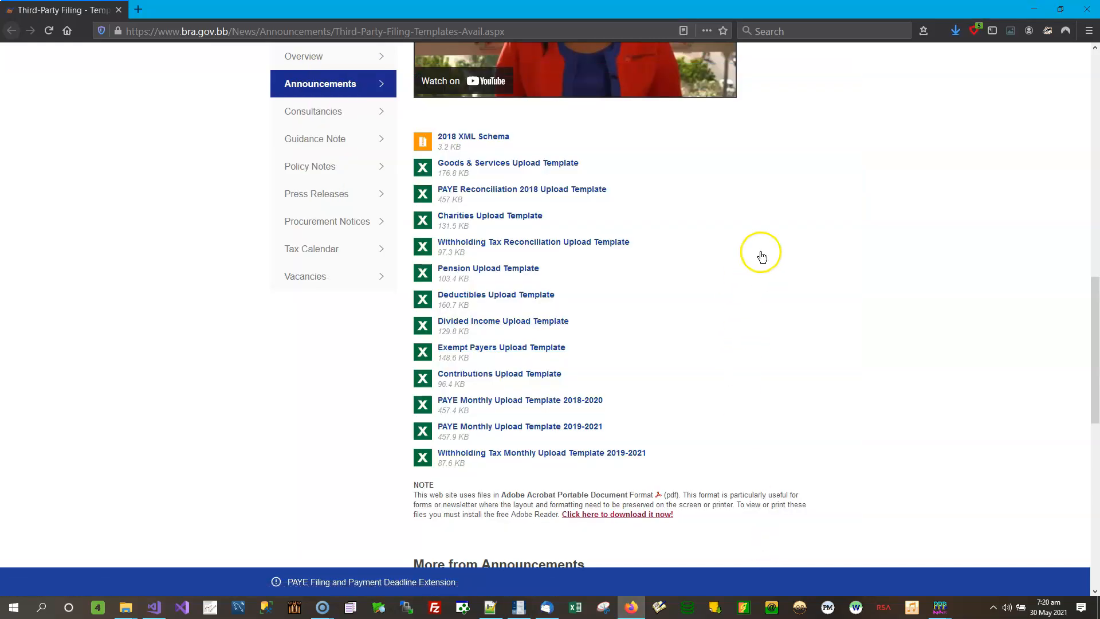
Step: Download the PAYE Reconciliation 2018 Upload Template to the TAMIS Templates folder, then close the browser to return to PayPak Professional
click(511, 194)
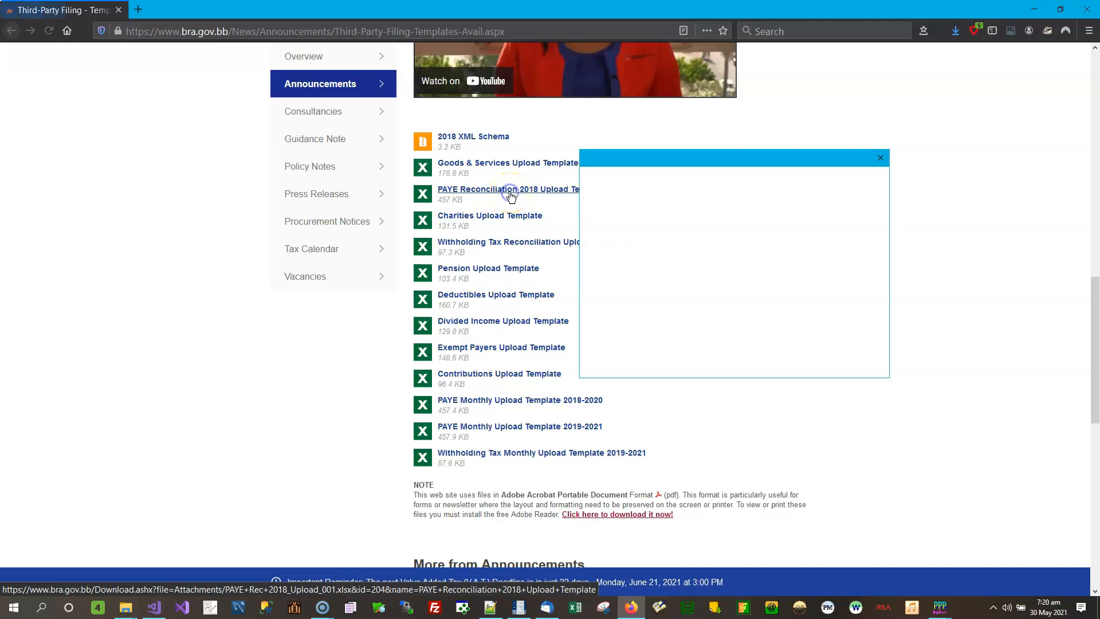
click(794, 361)
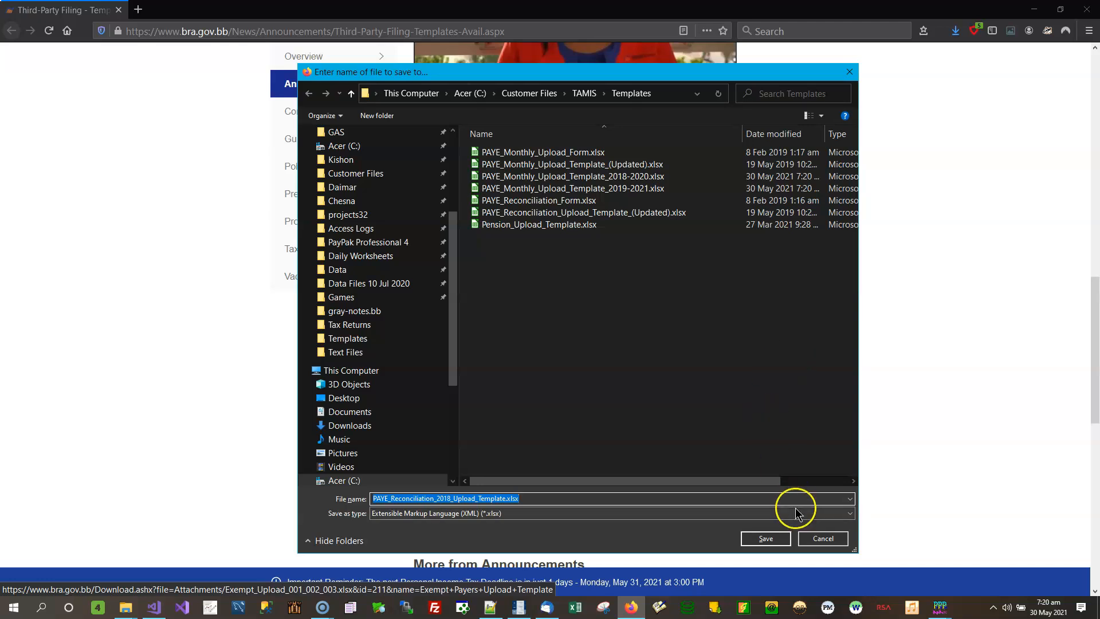
click(766, 538)
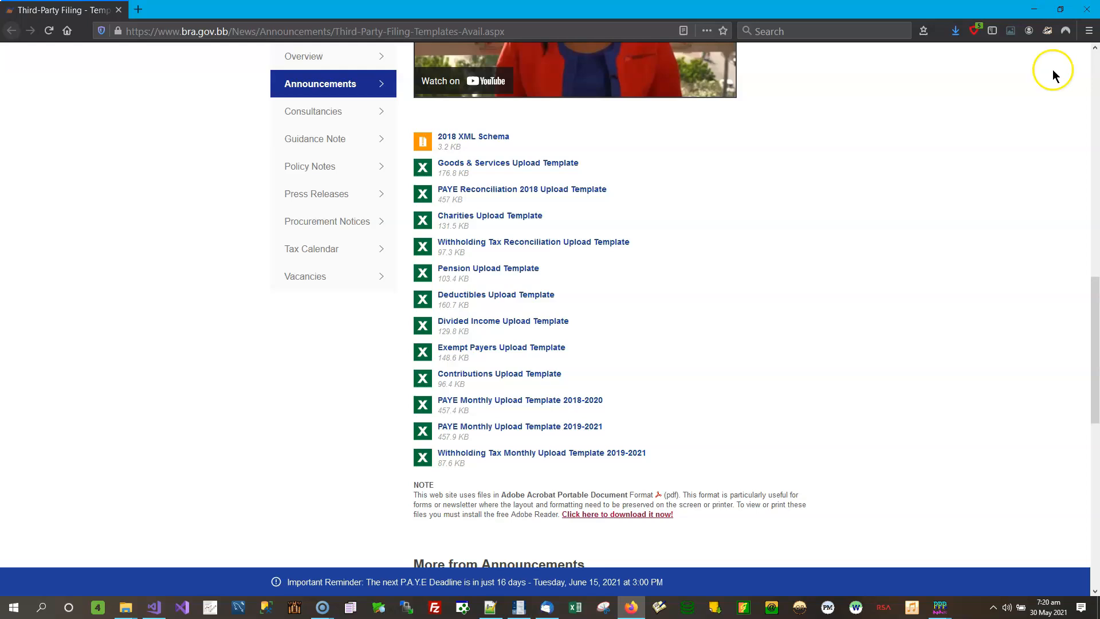
click(1083, 9)
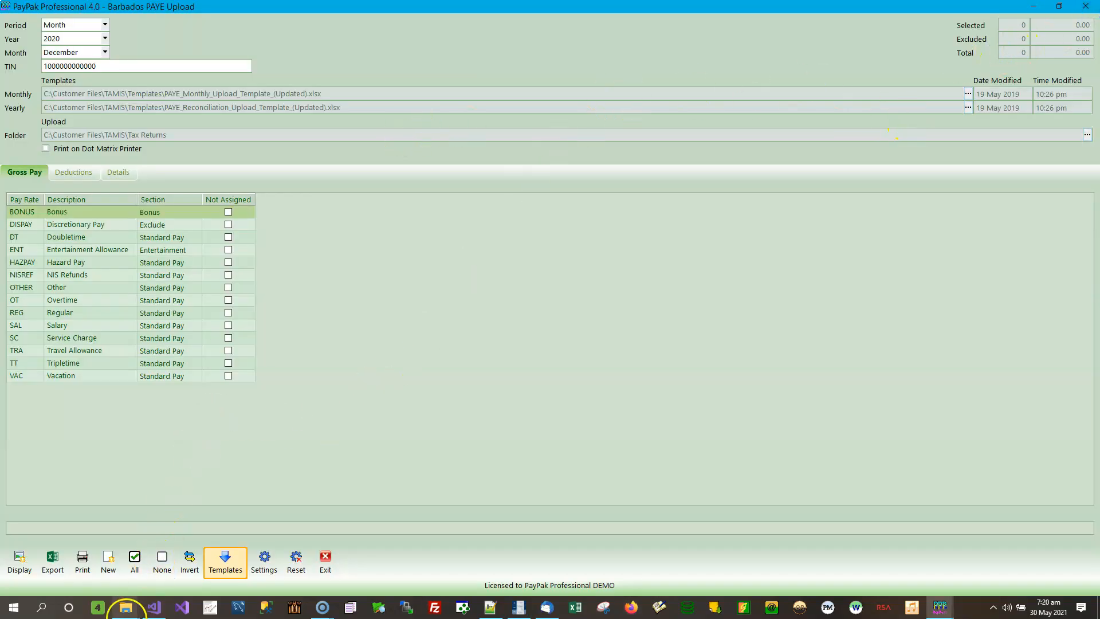
Step: Set the report's monthly template to PAYE_Monthly_Upload_Template_2019-2021.xlsx
click(969, 94)
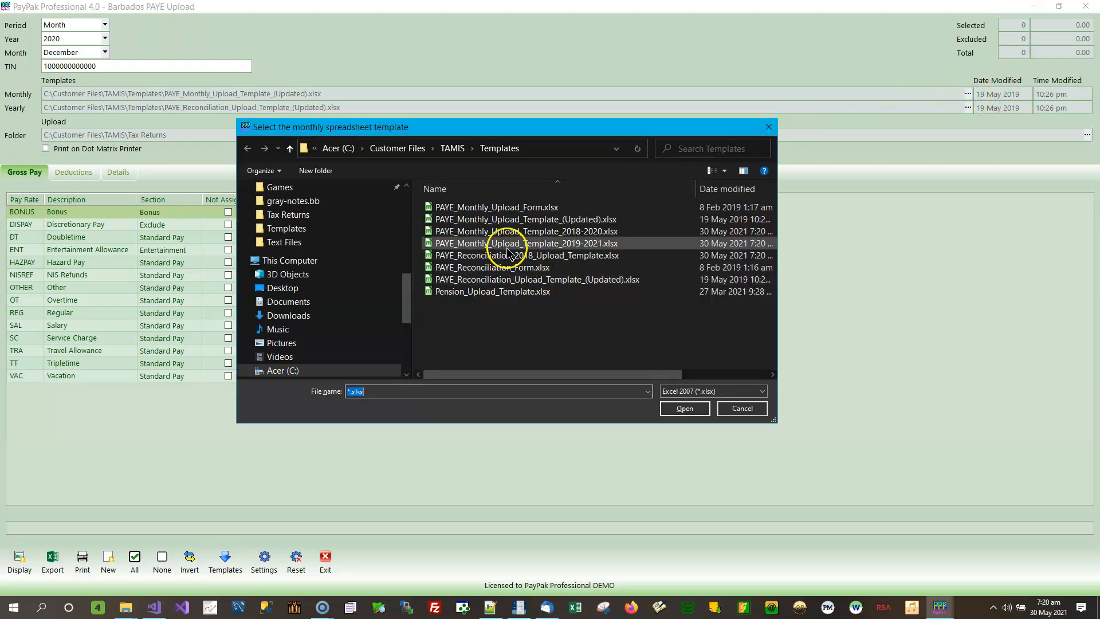
click(586, 245)
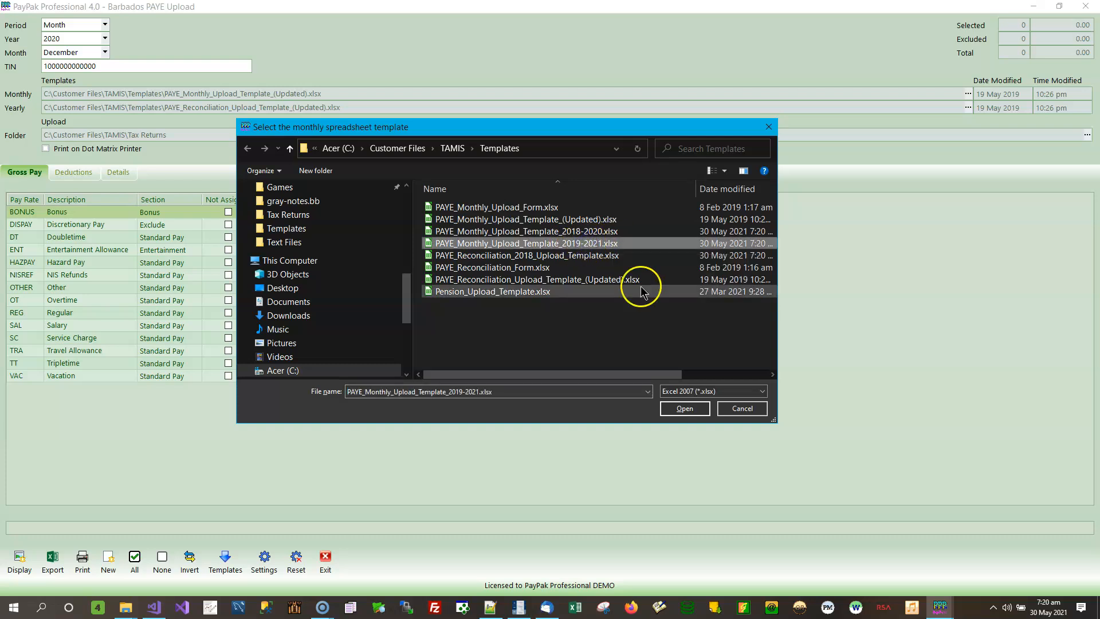
click(684, 408)
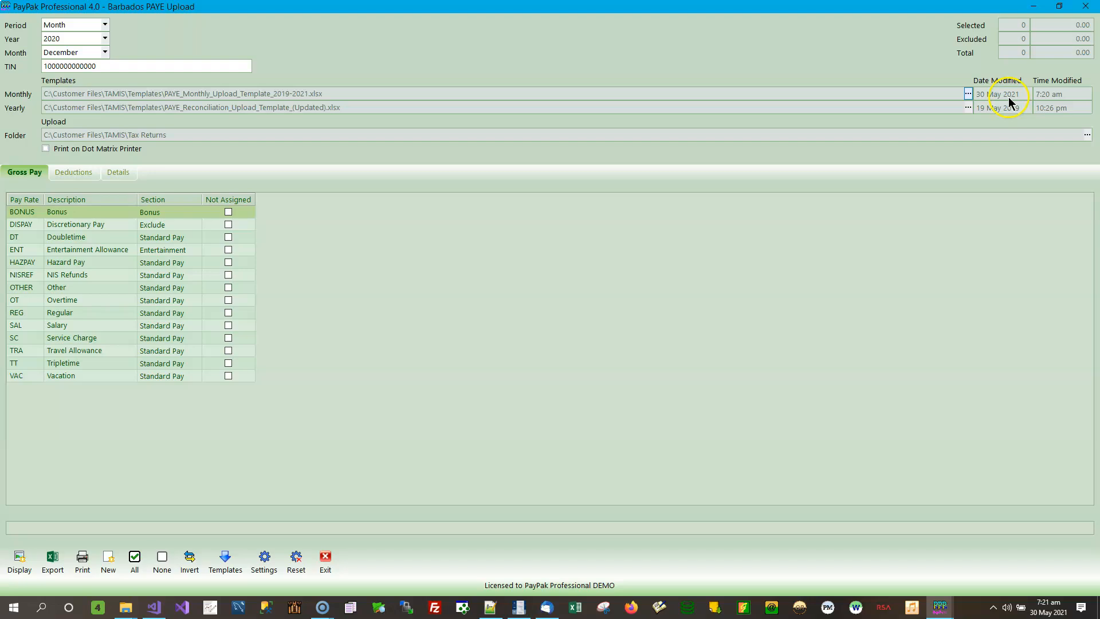
Step: Set the yearly template to PAYE_Reconciliation_2018_Upload_Template.xlsx and save the report's program settings
click(968, 108)
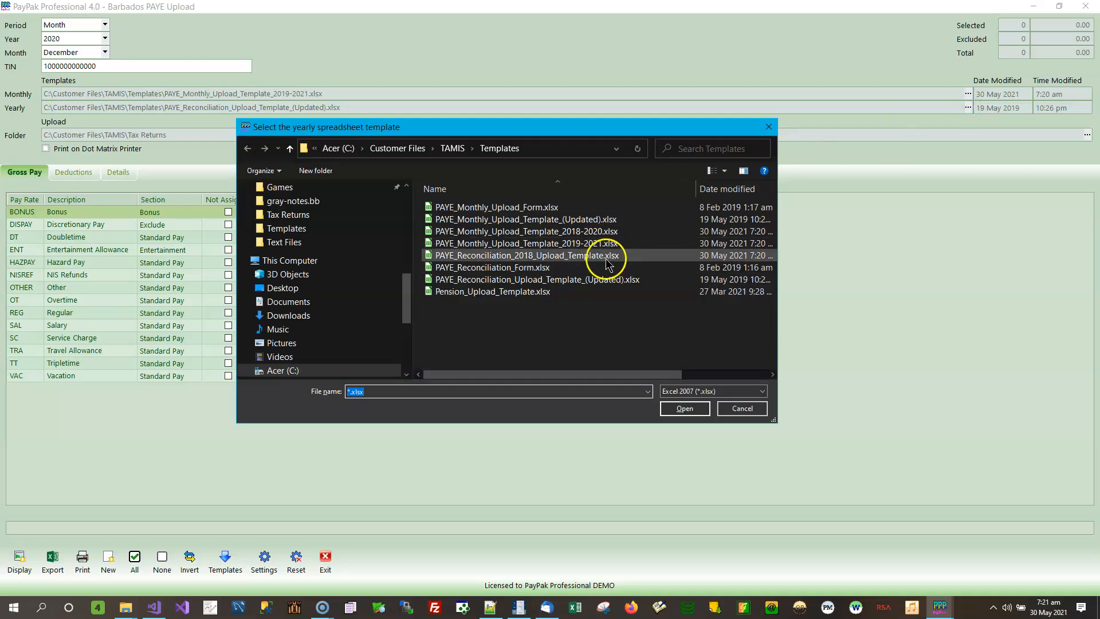
click(526, 258)
click(683, 406)
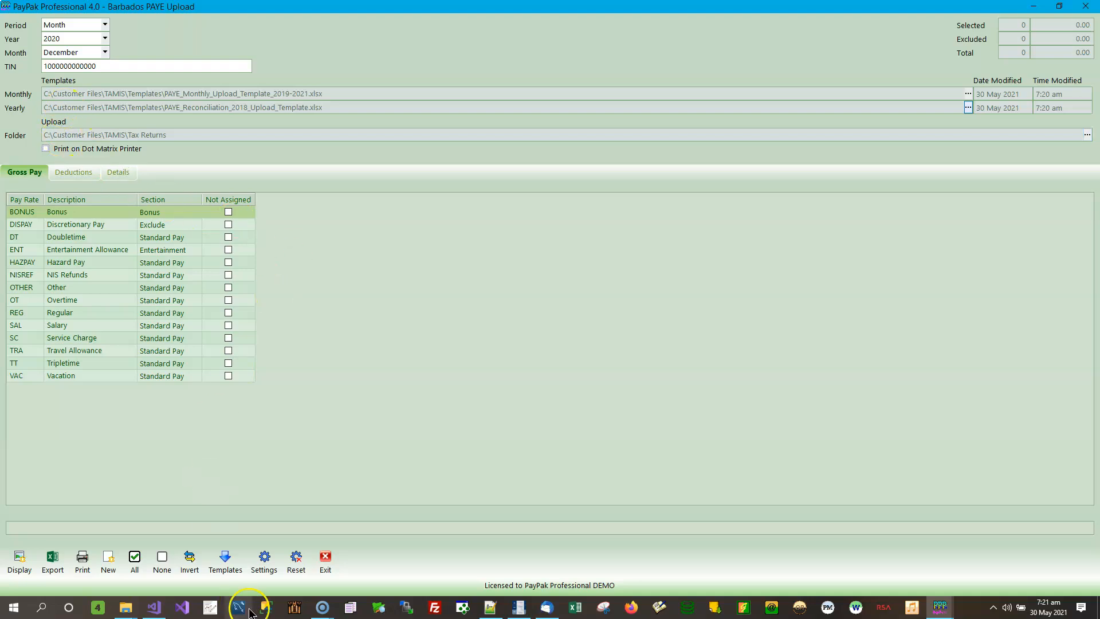
click(274, 563)
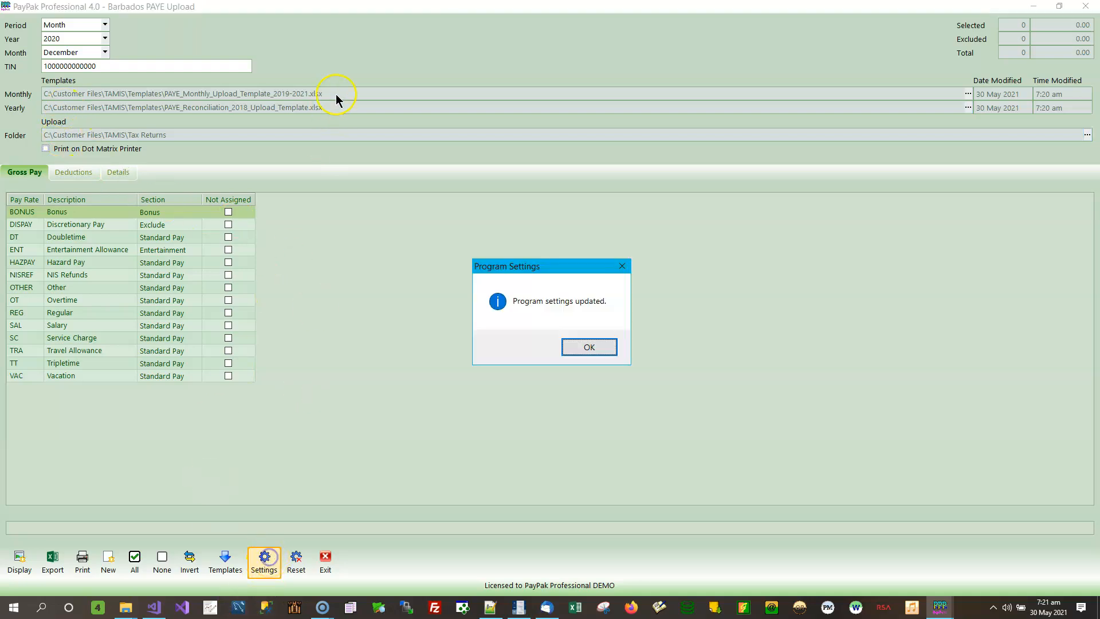
click(591, 351)
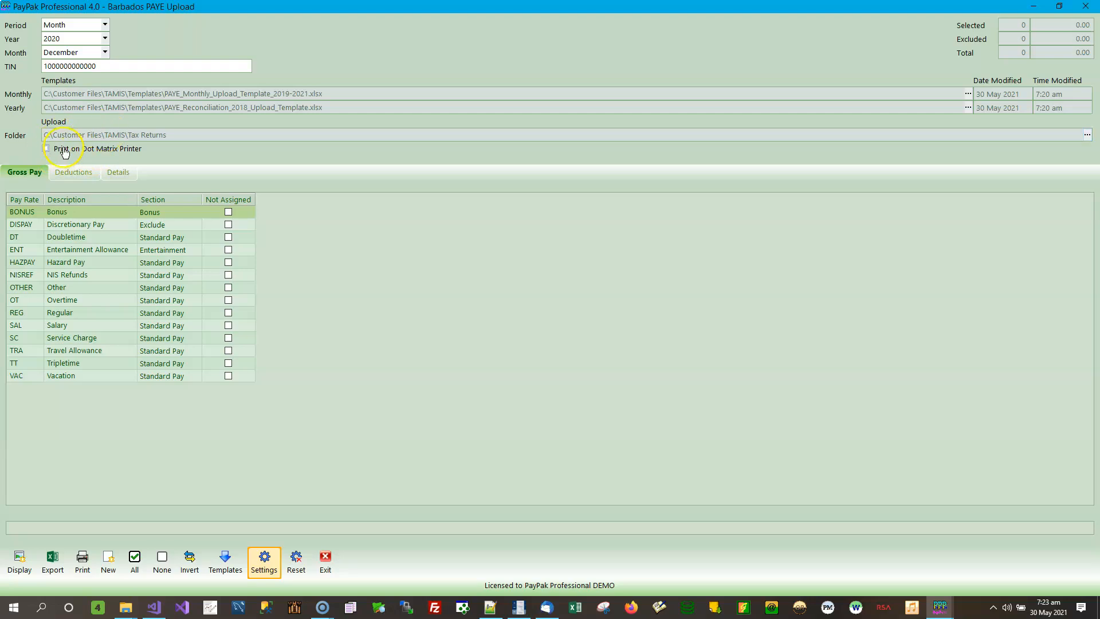
Step: Examine the section assignments of the deductions and of the gross pay rates
key(Tab)
click(74, 172)
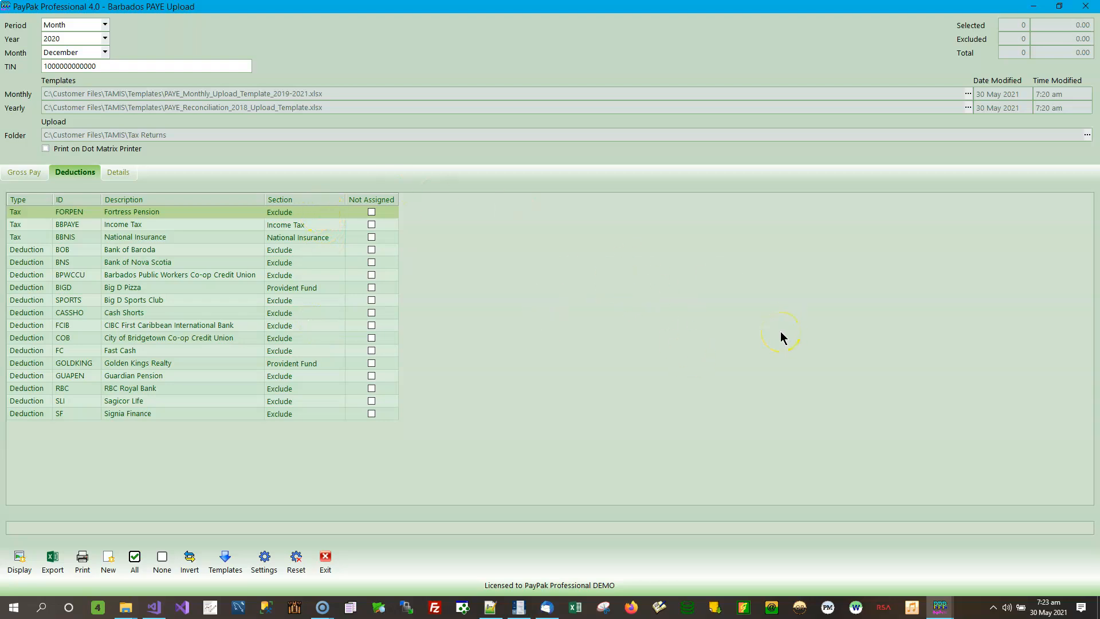
click(20, 173)
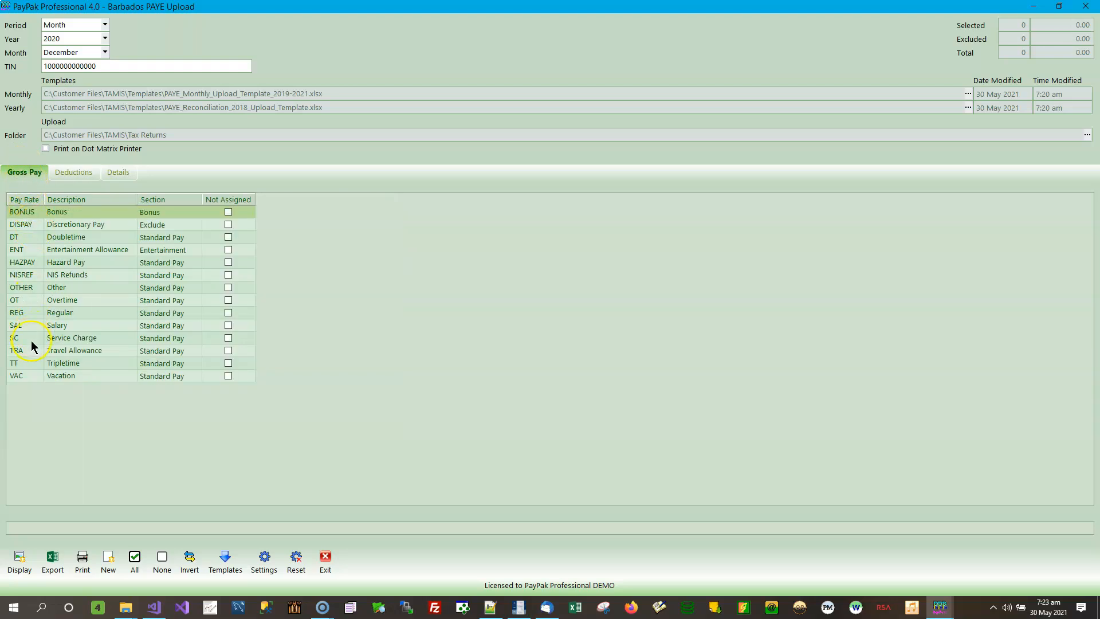
click(84, 177)
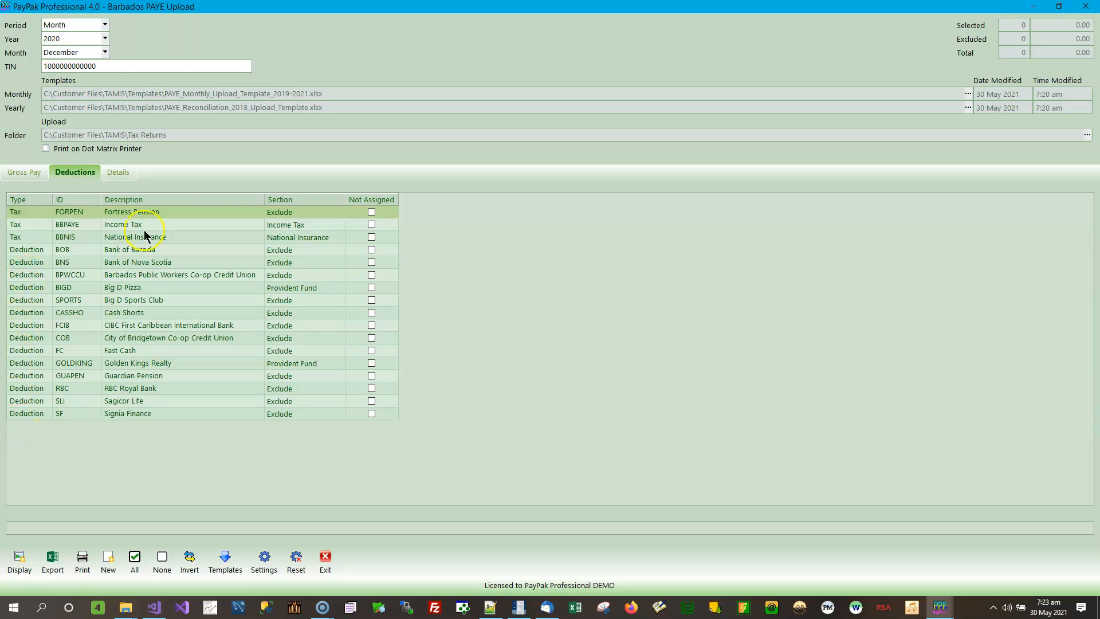
click(39, 168)
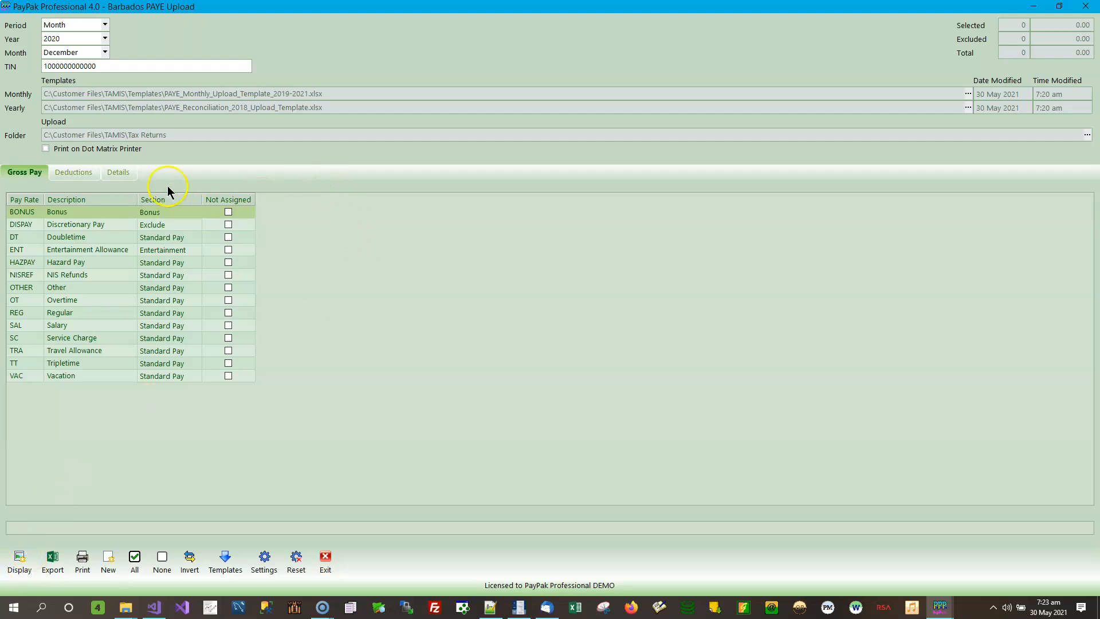
Step: Display the December 2020 employee details and examine the TIN and name columns
click(19, 560)
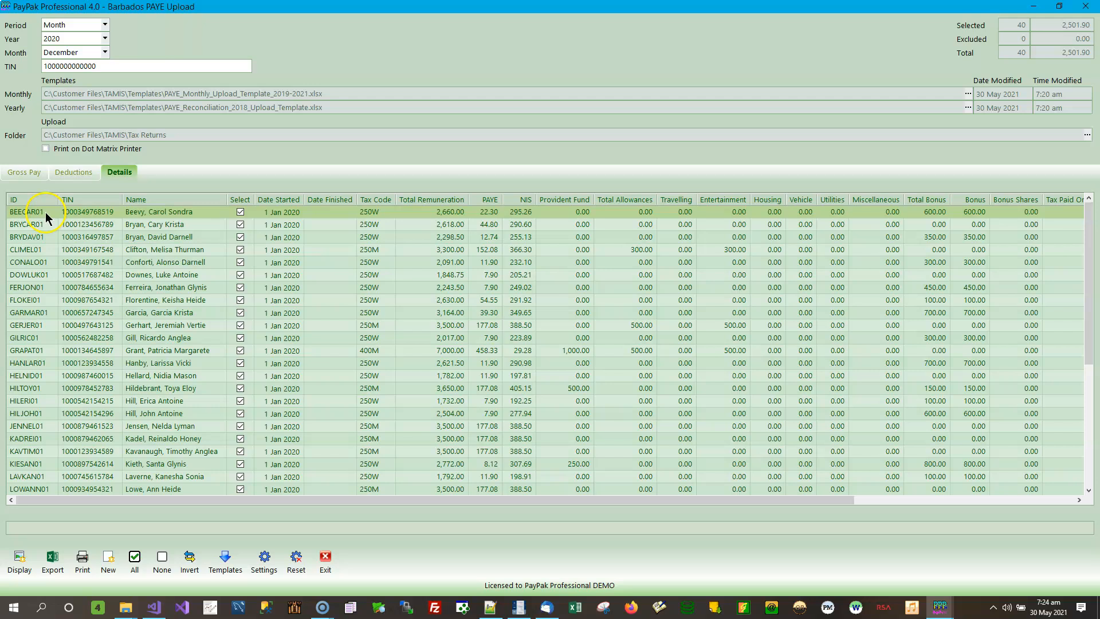
click(106, 213)
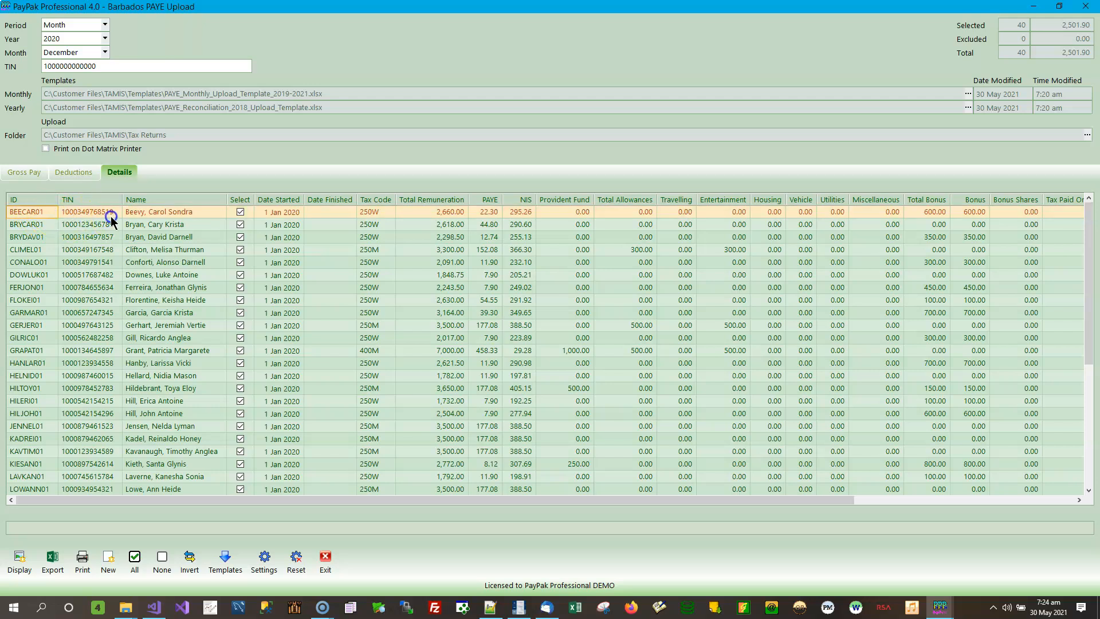
click(178, 212)
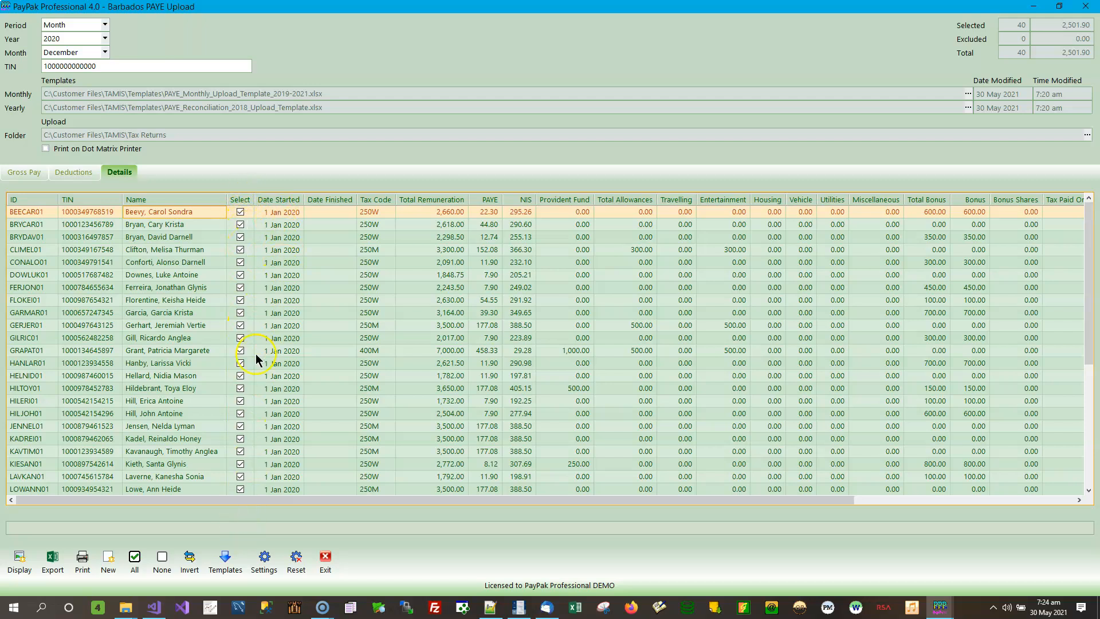
drag(1086, 278, 1072, 209)
Step: Exclude the third listed employee from the upload, then include that employee again
click(241, 238)
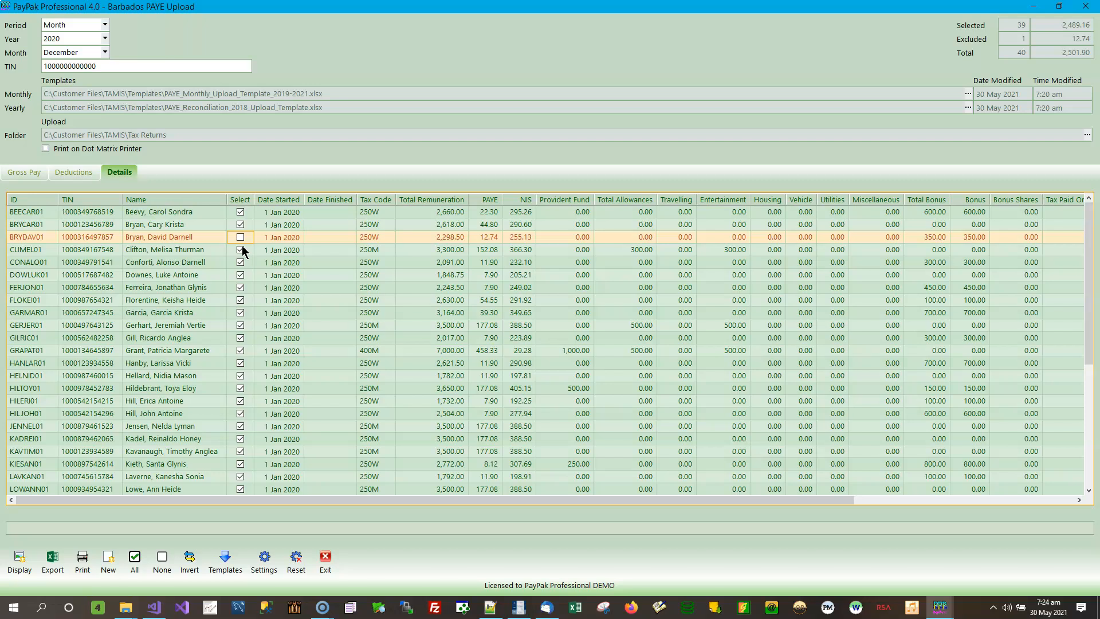
click(241, 238)
drag(1095, 235, 1070, 202)
Step: Examine the start and finish dates, tax codes and PAYE amounts in the employee details
click(282, 239)
click(338, 213)
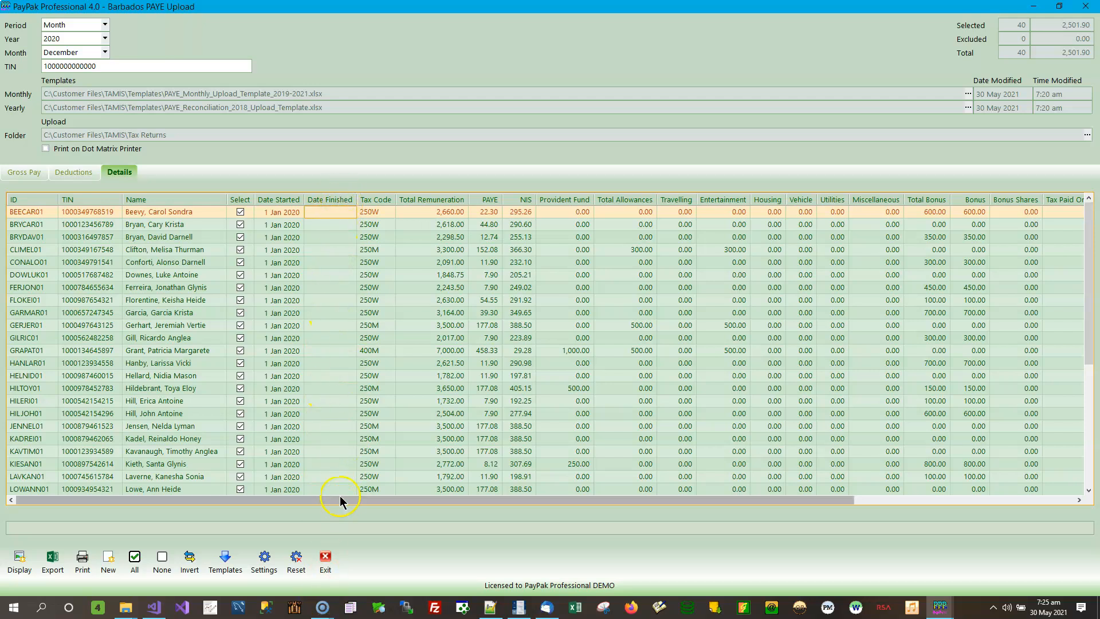
click(381, 213)
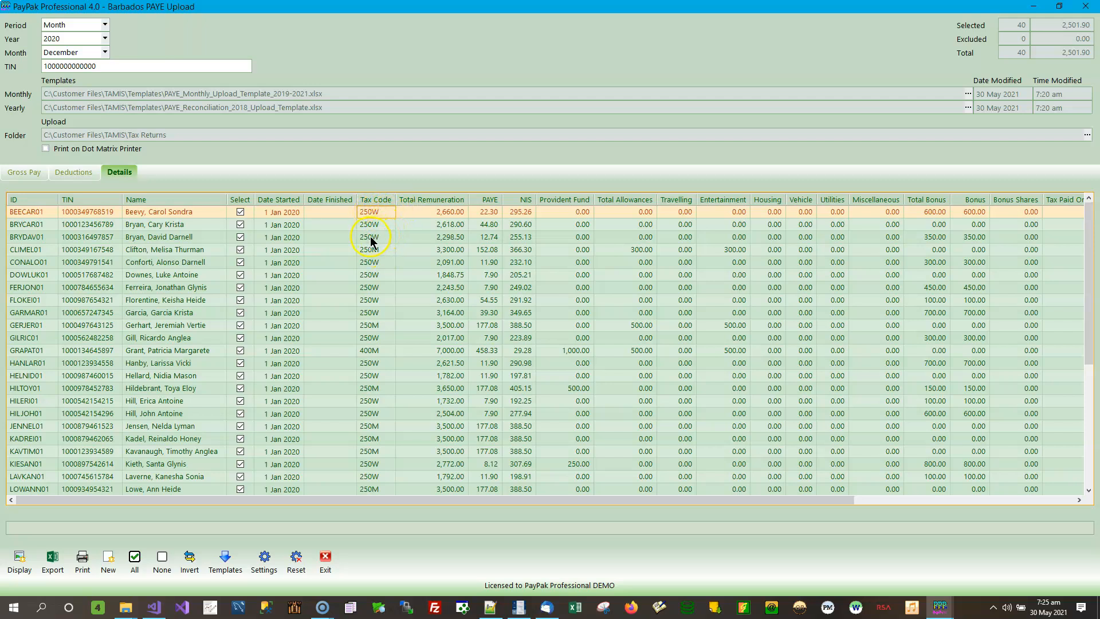
click(385, 326)
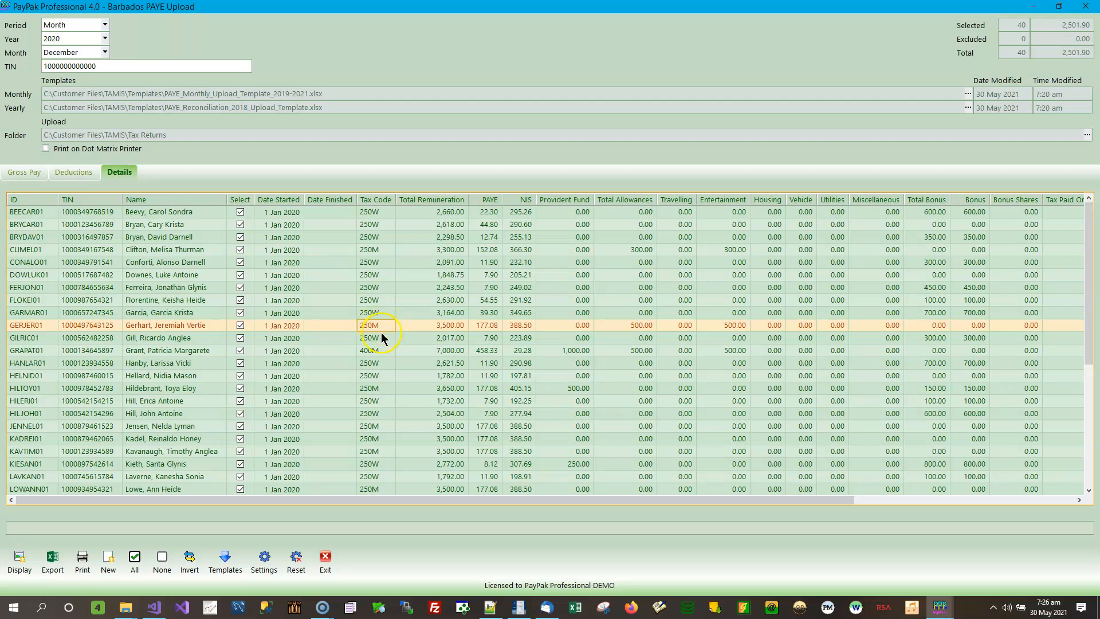
click(380, 354)
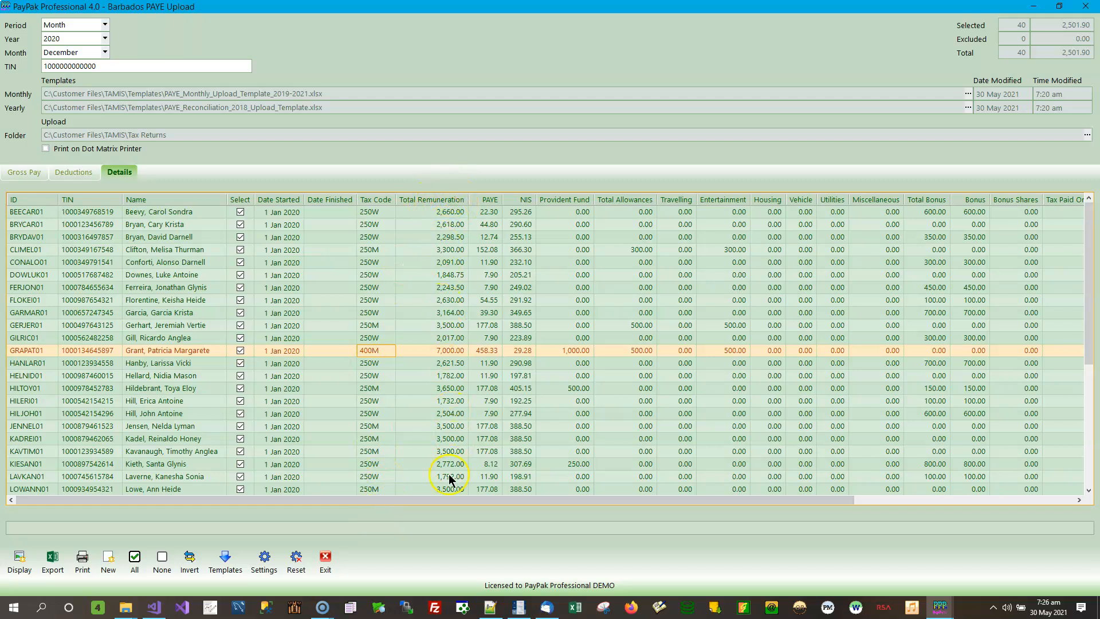
click(492, 212)
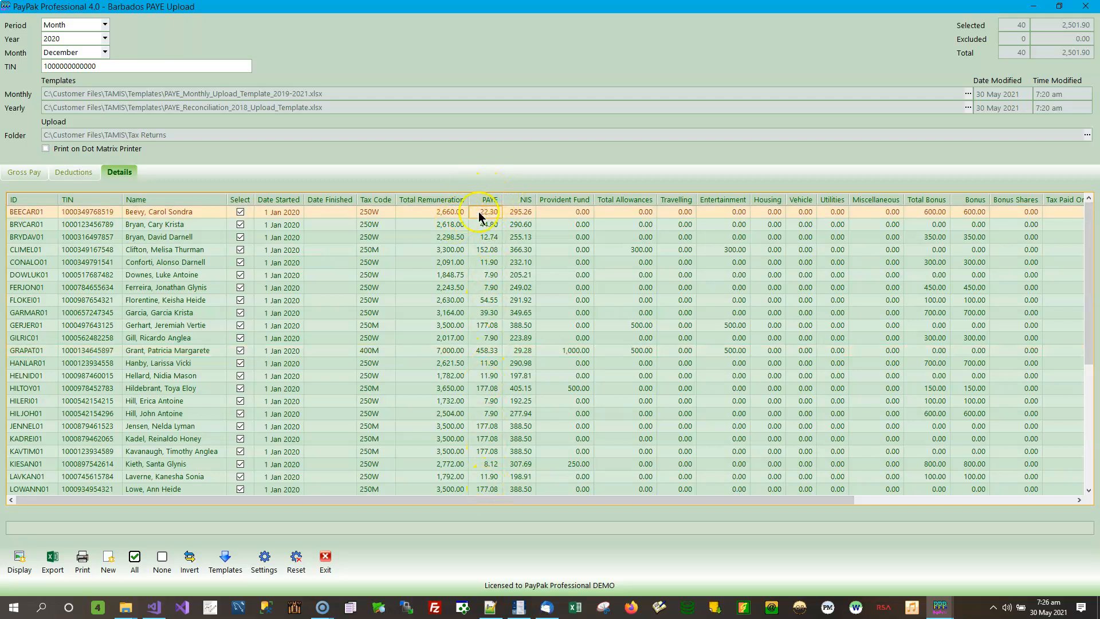
Step: Examine the NIS amounts and the provident fund deductions down the whole employee list
click(527, 211)
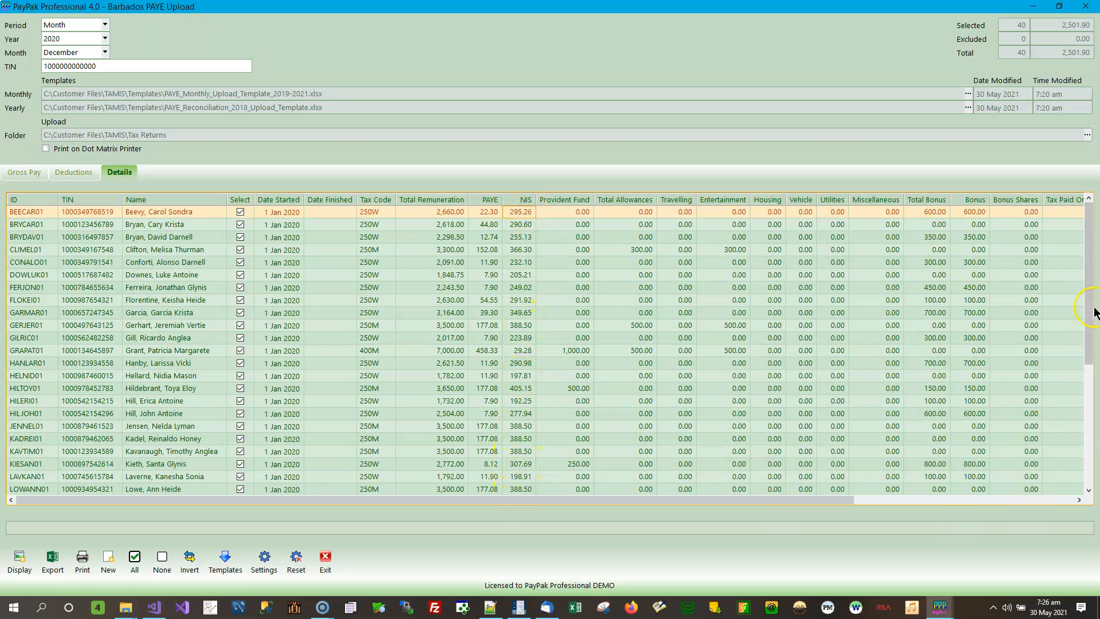
drag(1090, 312, 1068, 475)
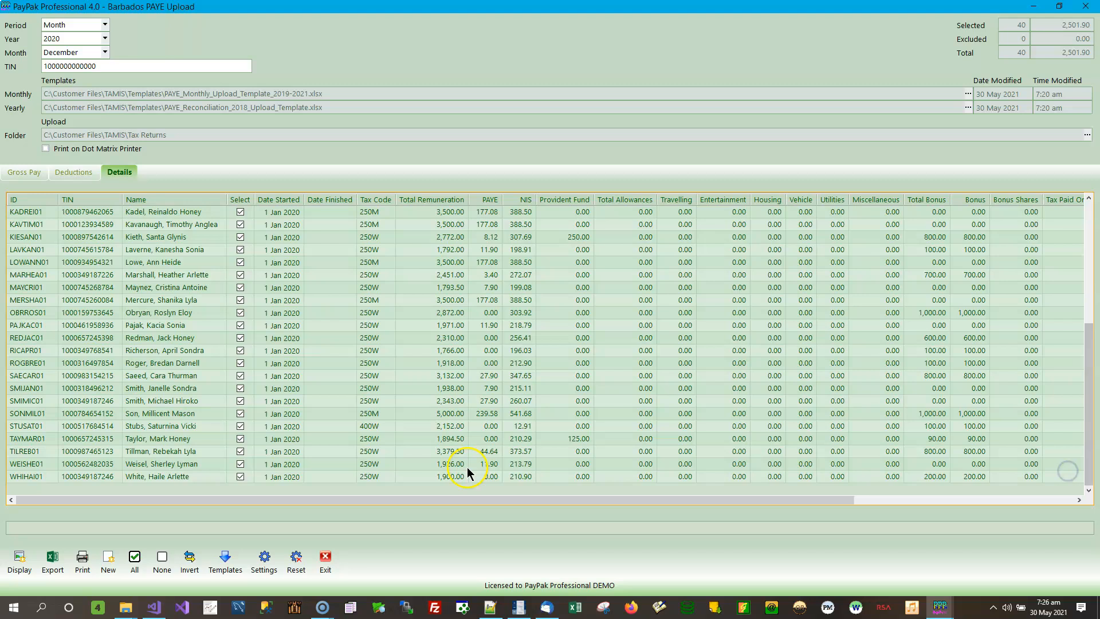
click(520, 476)
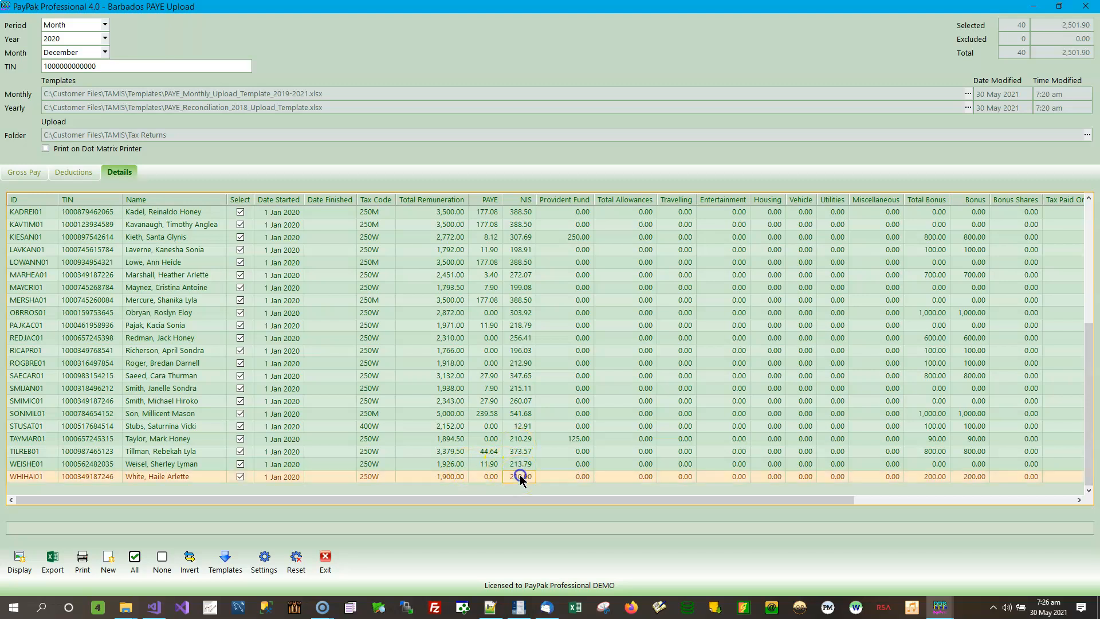
click(578, 237)
drag(1095, 354, 1091, 221)
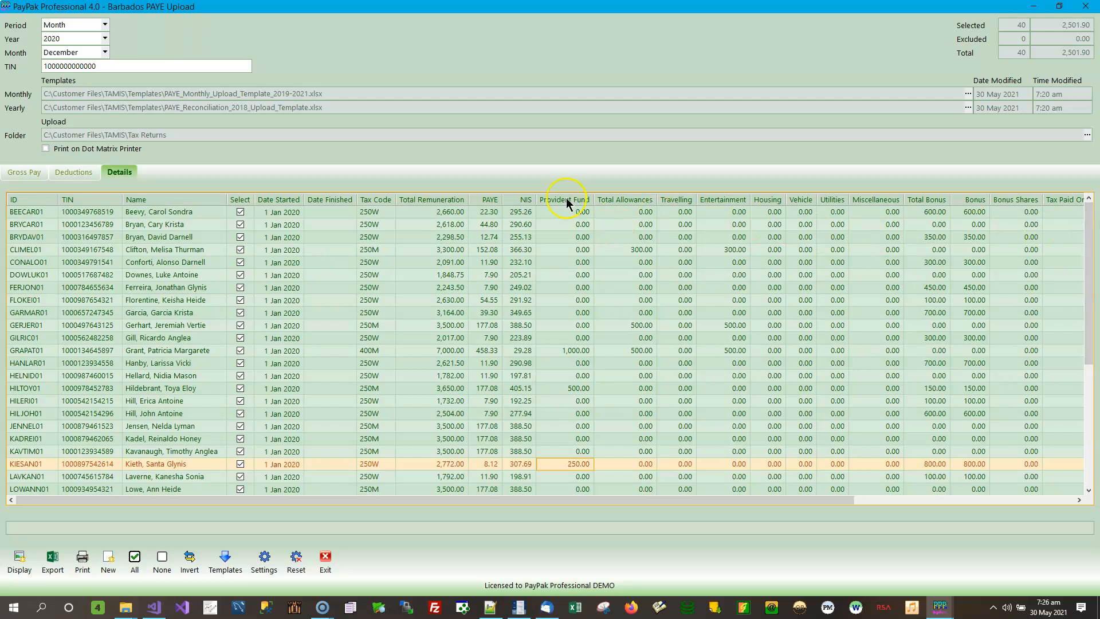
click(578, 351)
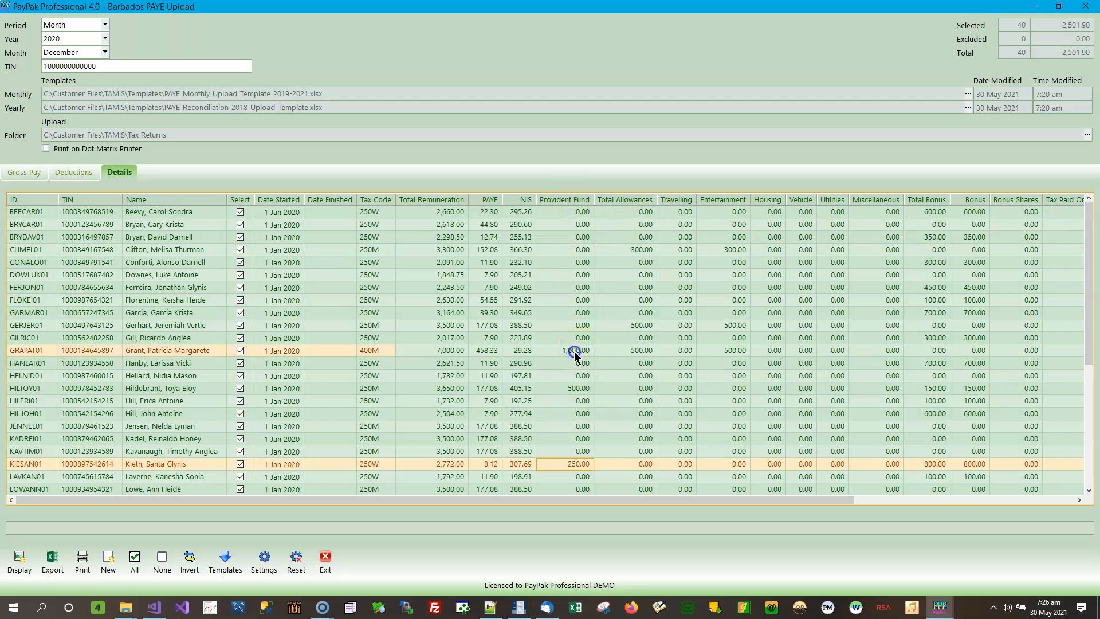
click(572, 386)
click(576, 464)
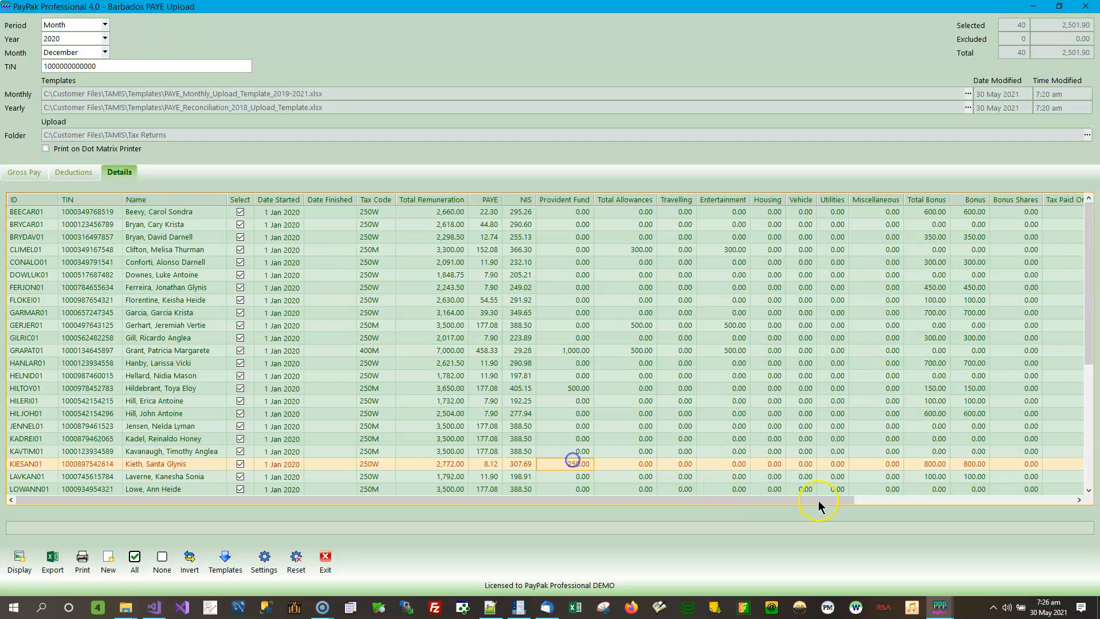
Step: Examine the remaining employee detail columns from the total allowances through to the basic salary
click(1090, 338)
drag(1090, 337, 1079, 518)
click(632, 213)
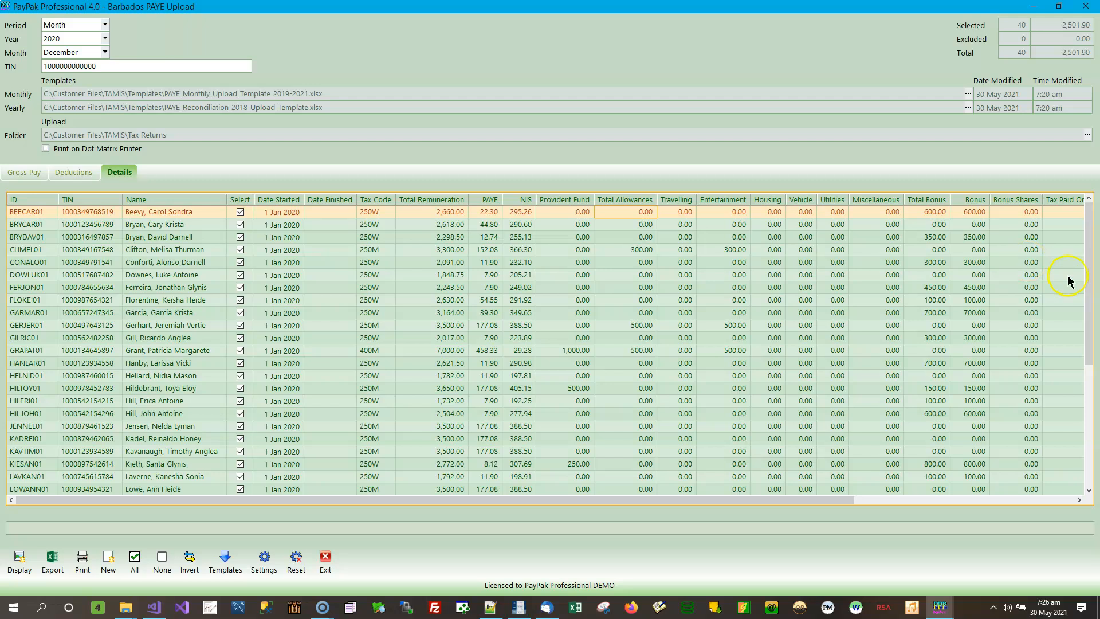
click(1079, 500)
click(1079, 500)
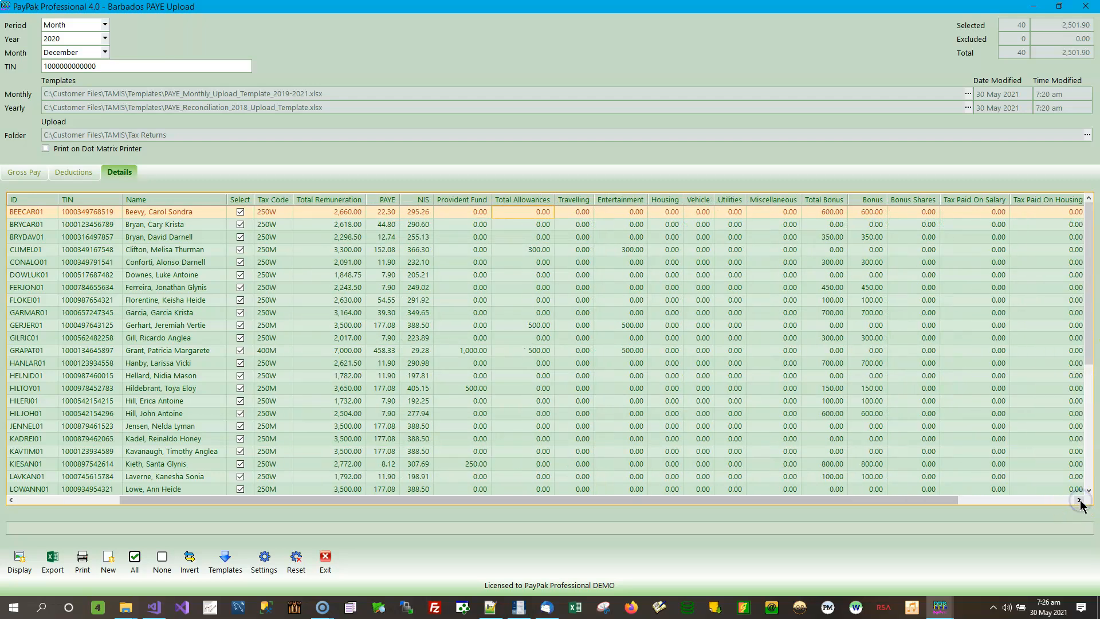
click(1080, 500)
click(1079, 501)
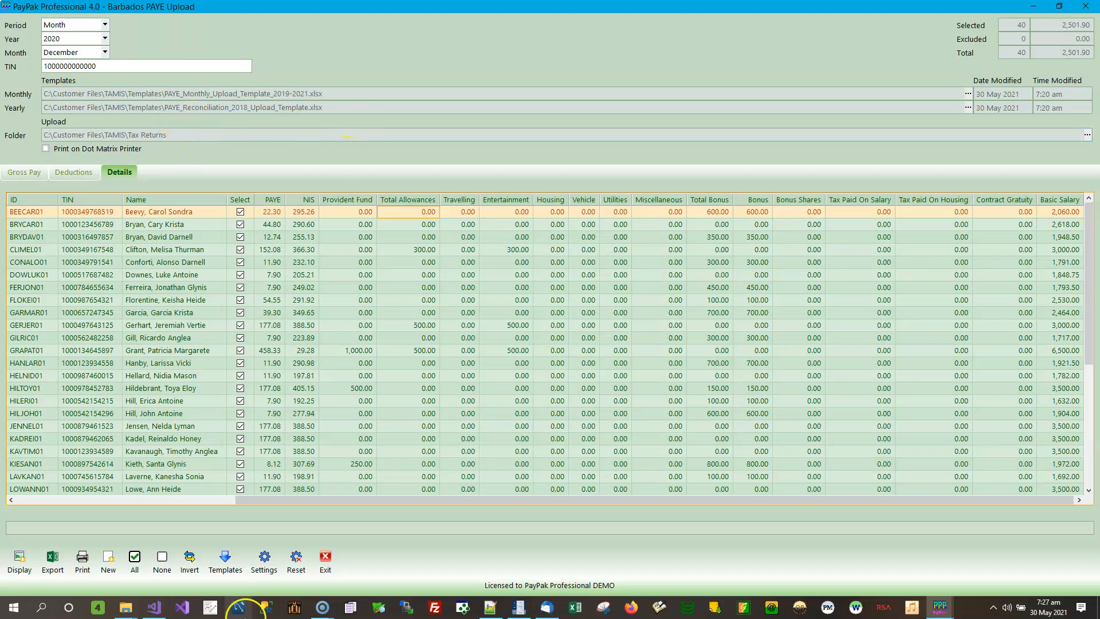
Step: Switch to the Templates folder in File Explorer and open PAYE_Monthly_Upload_Template_2019-2021.xlsx in a maximized LibreOffice Calc window
click(130, 608)
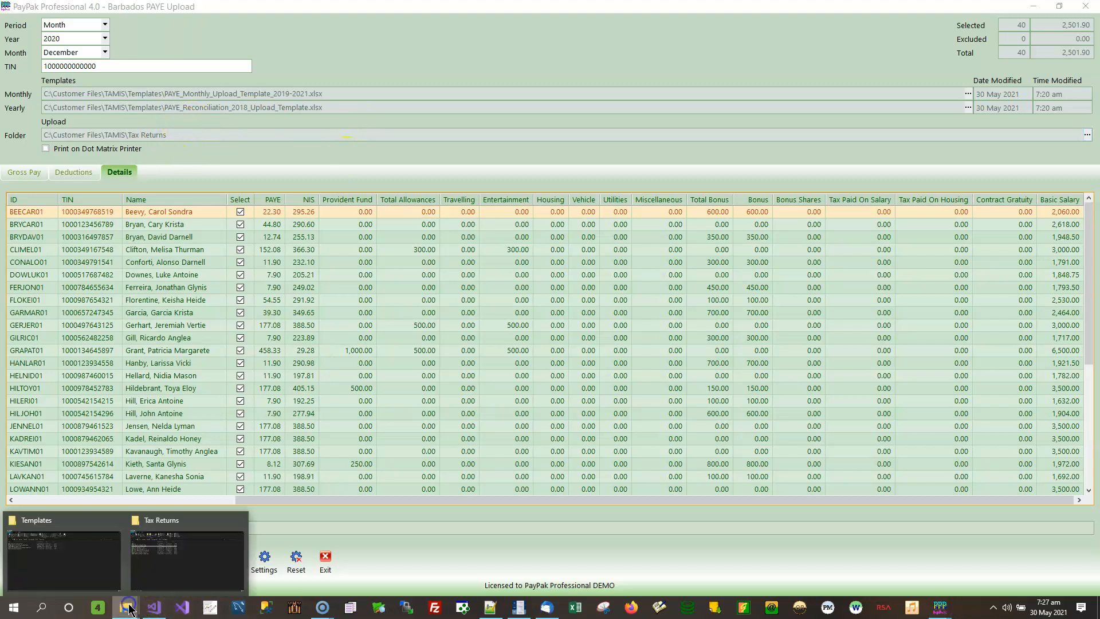
click(85, 559)
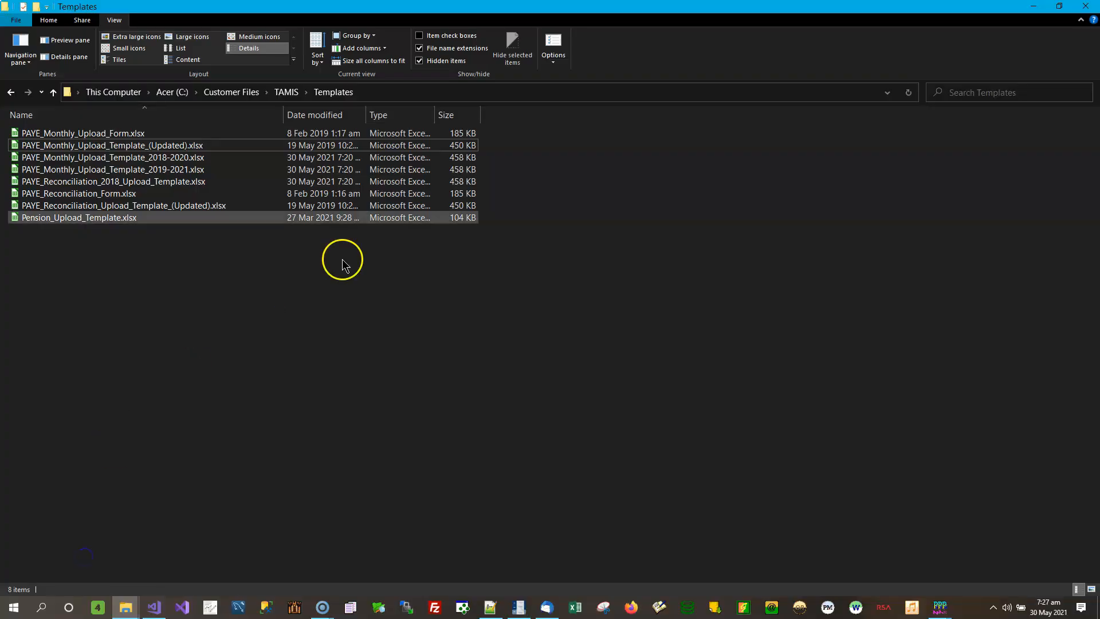
drag(946, 18, 707, 164)
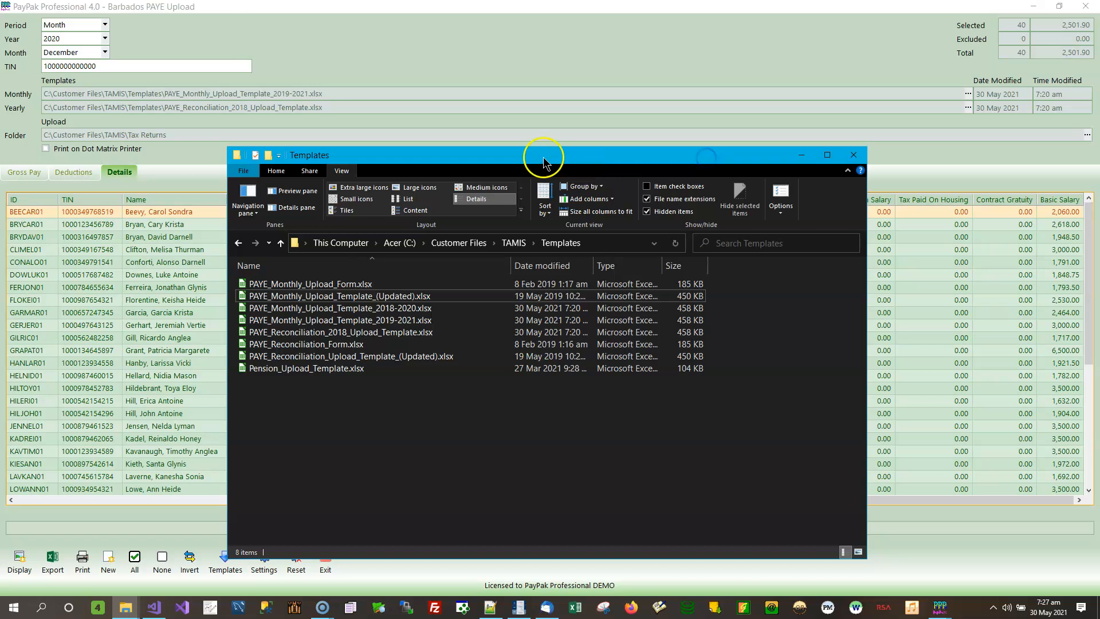
click(411, 322)
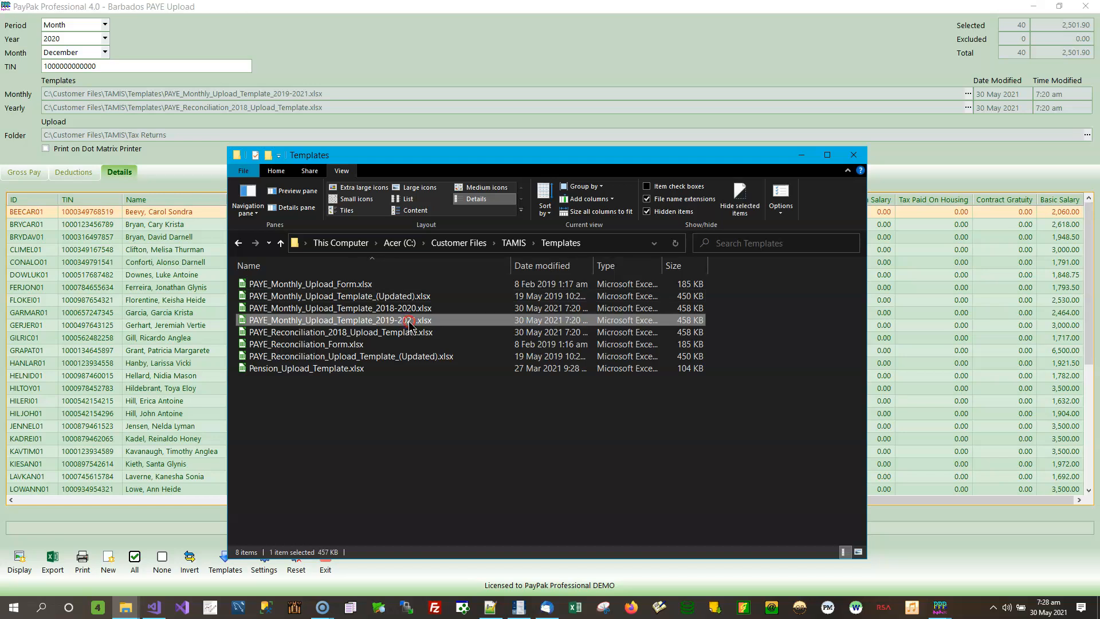
right_click(410, 324)
click(423, 322)
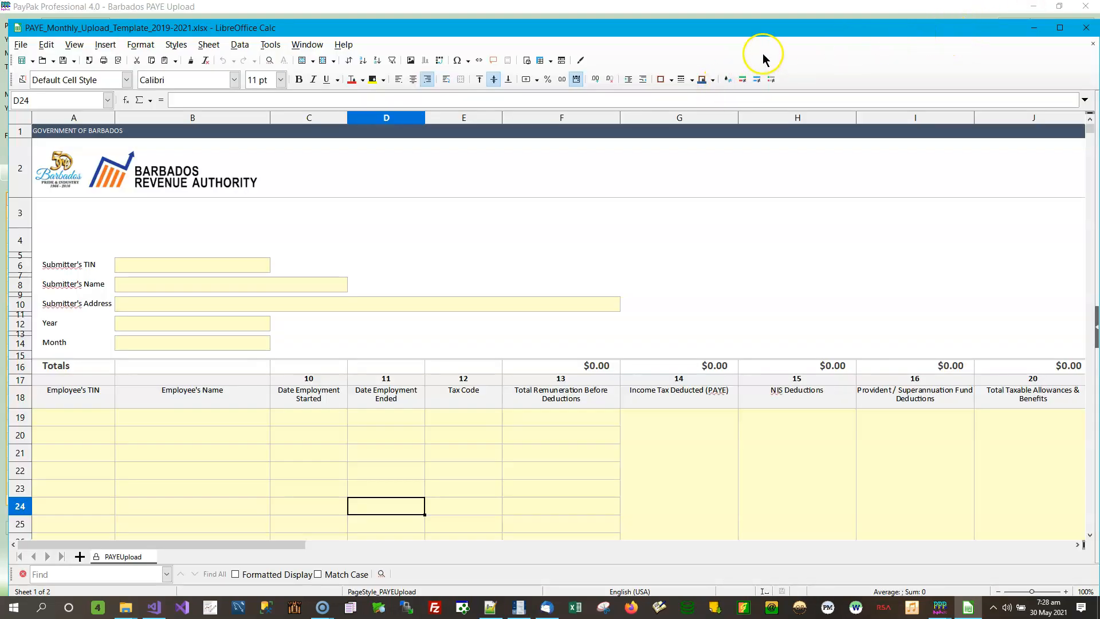
drag(774, 32, 745, 39)
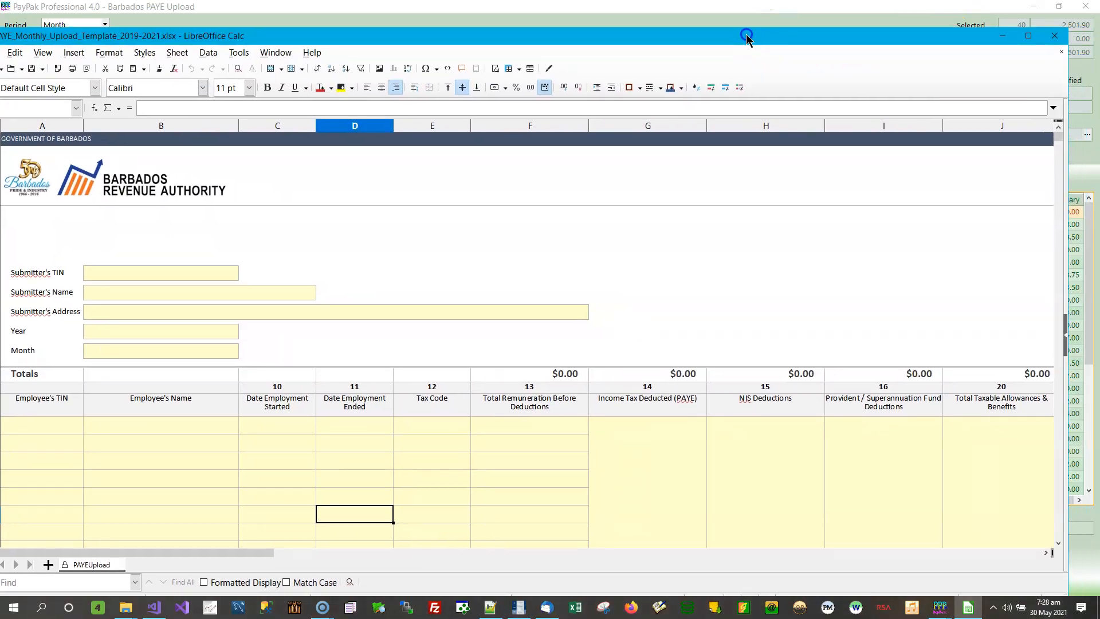
drag(573, 40, 582, 7)
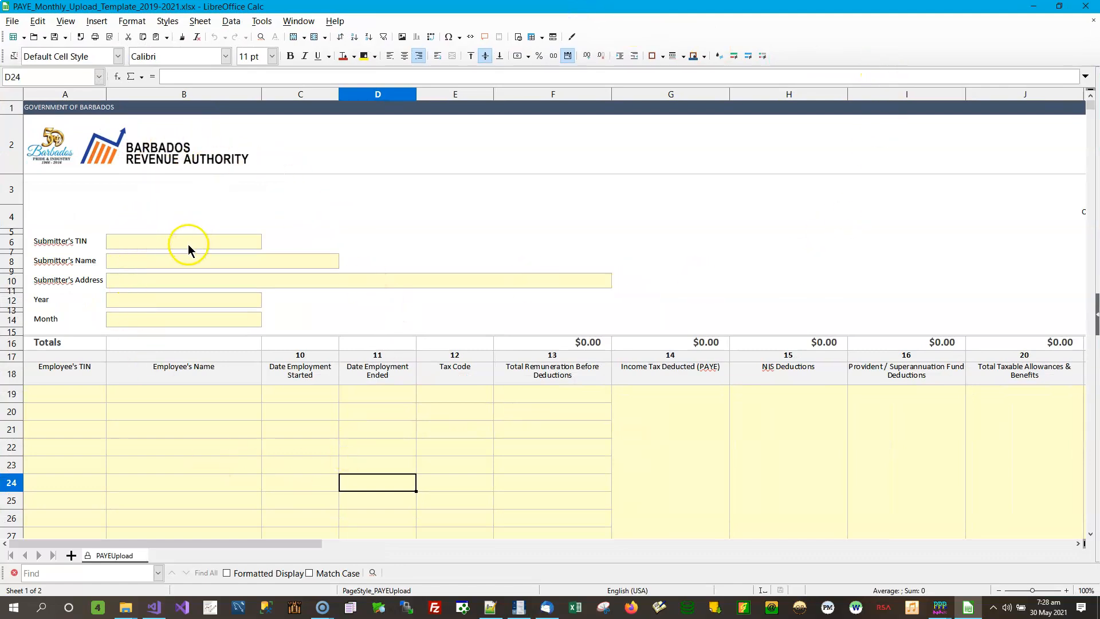
Step: Examine the blank monthly template's submitter fields and employee columns, close it and return to the PAYE Upload details in PayPak
scroll(515, 449, down, 5)
scroll(516, 449, up, 5)
drag(278, 545, 248, 535)
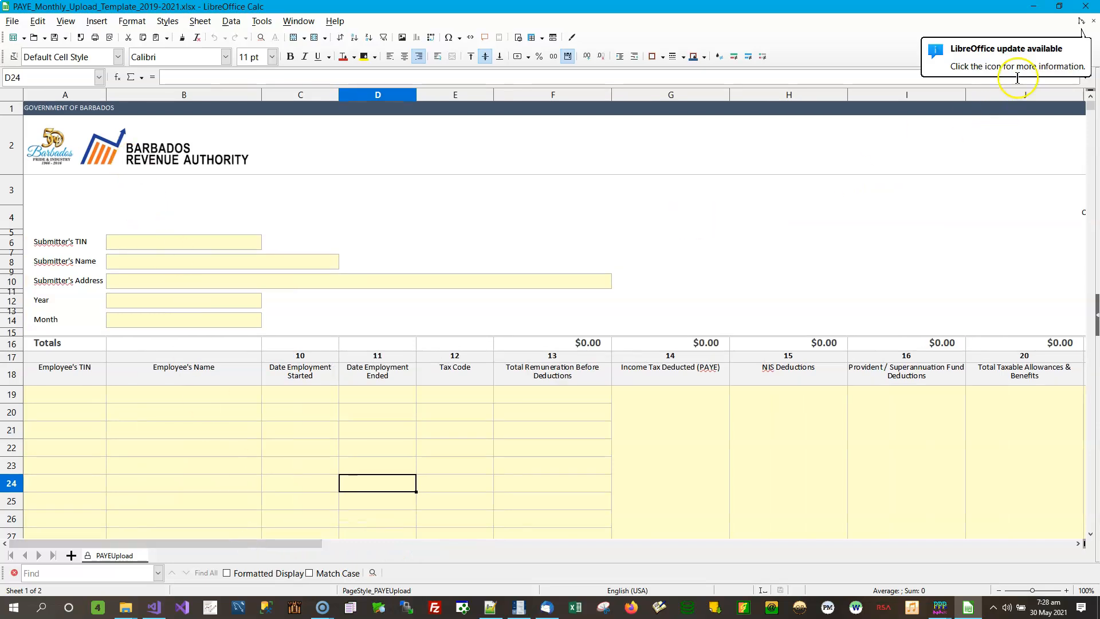
click(1087, 8)
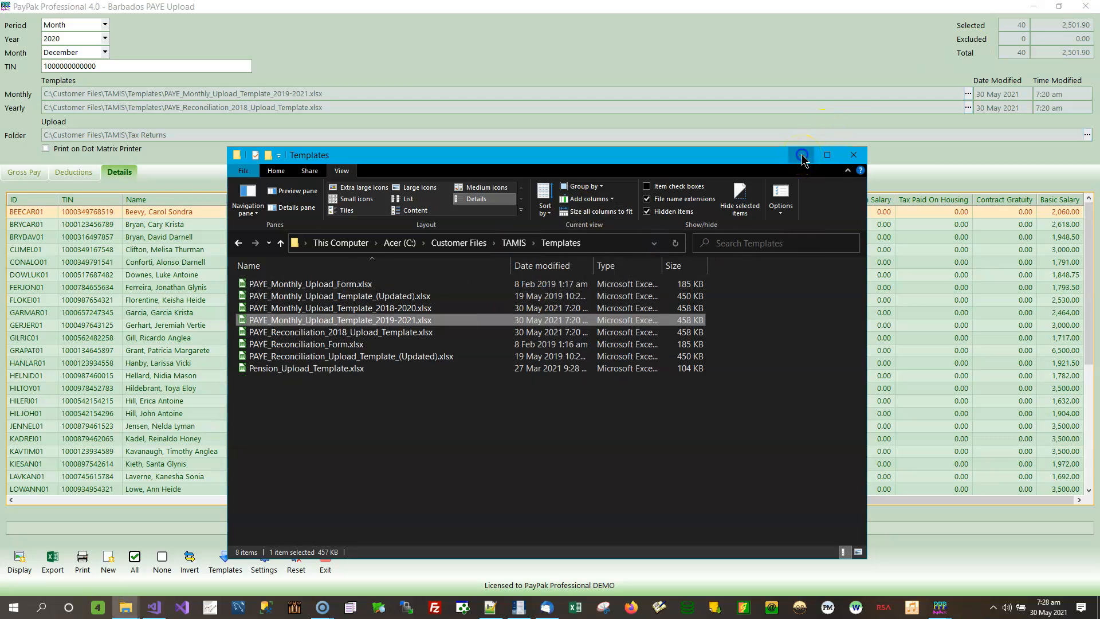
click(802, 155)
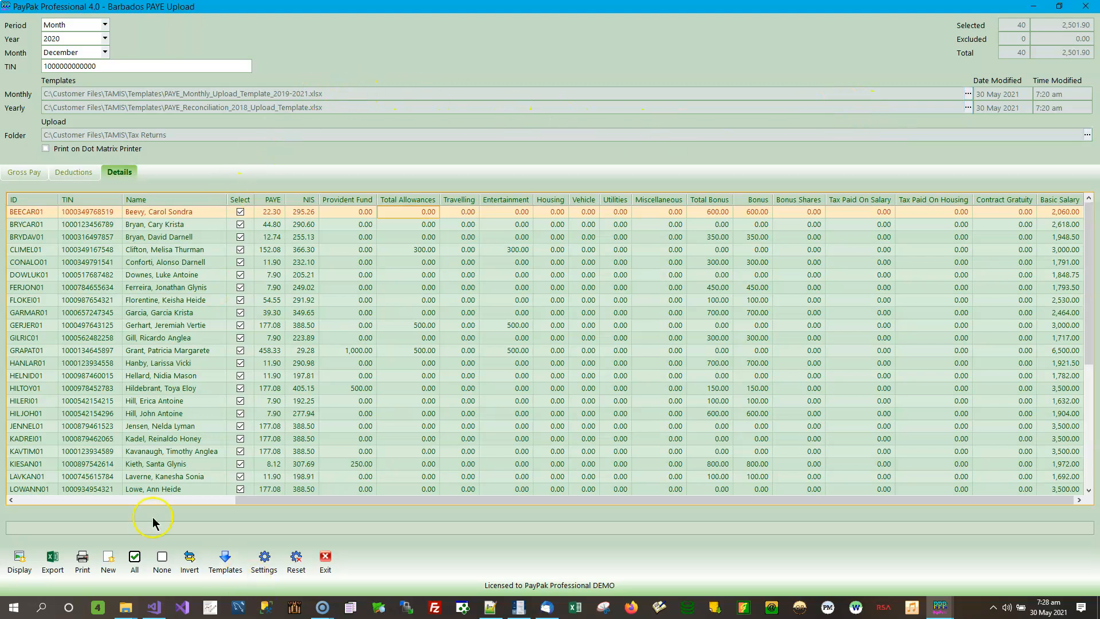
Step: Generate a print preview of the Barbados PAYE Upload report with the HP9020 printer selected
click(53, 560)
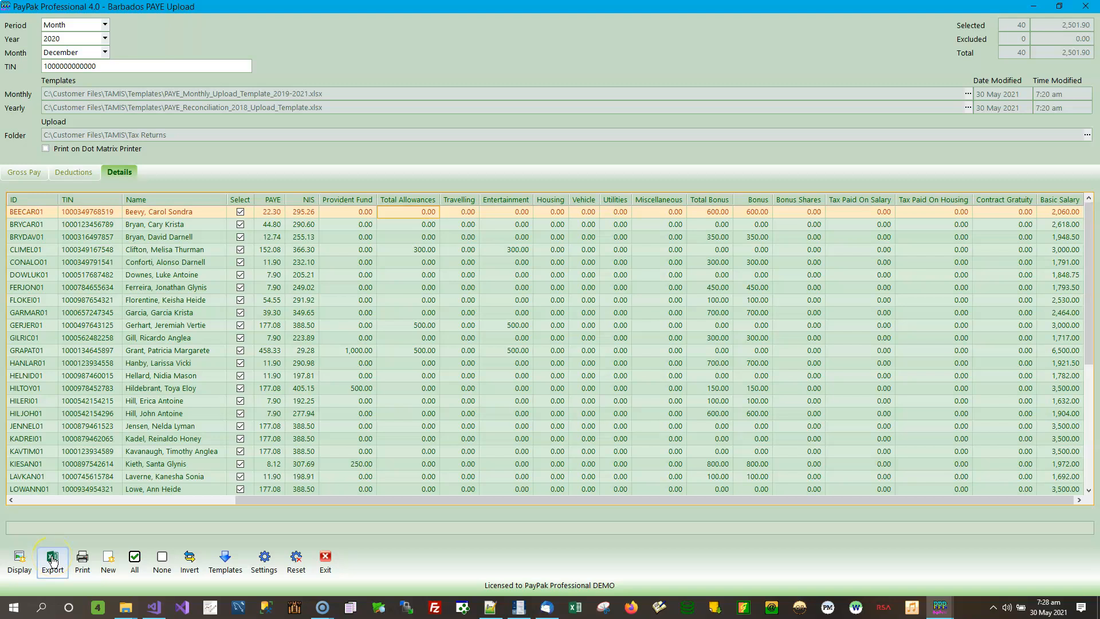
click(83, 561)
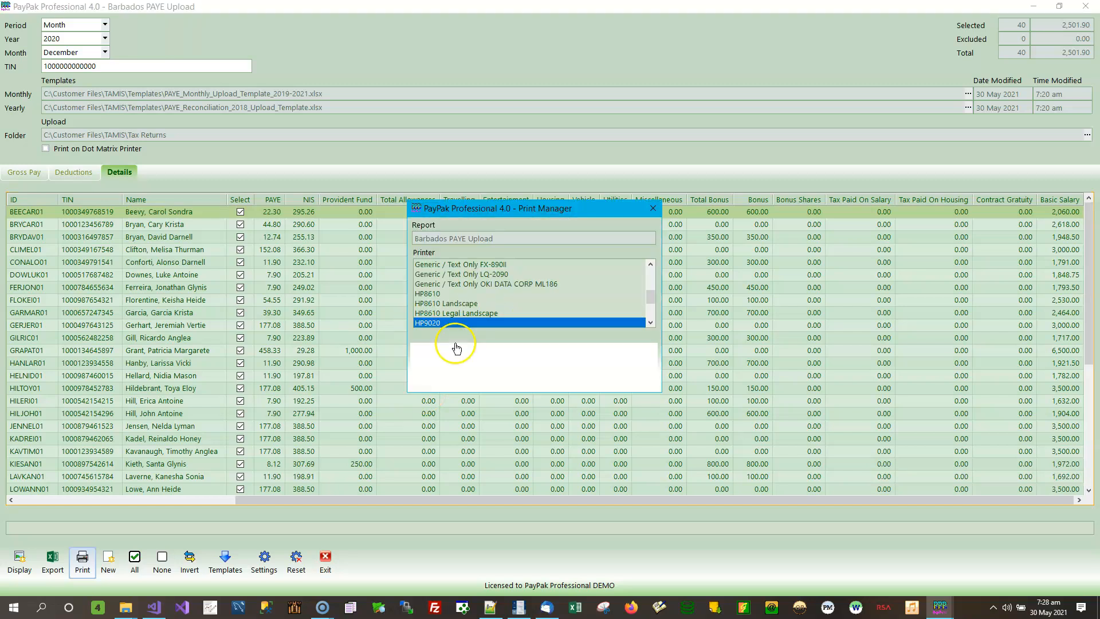
click(455, 357)
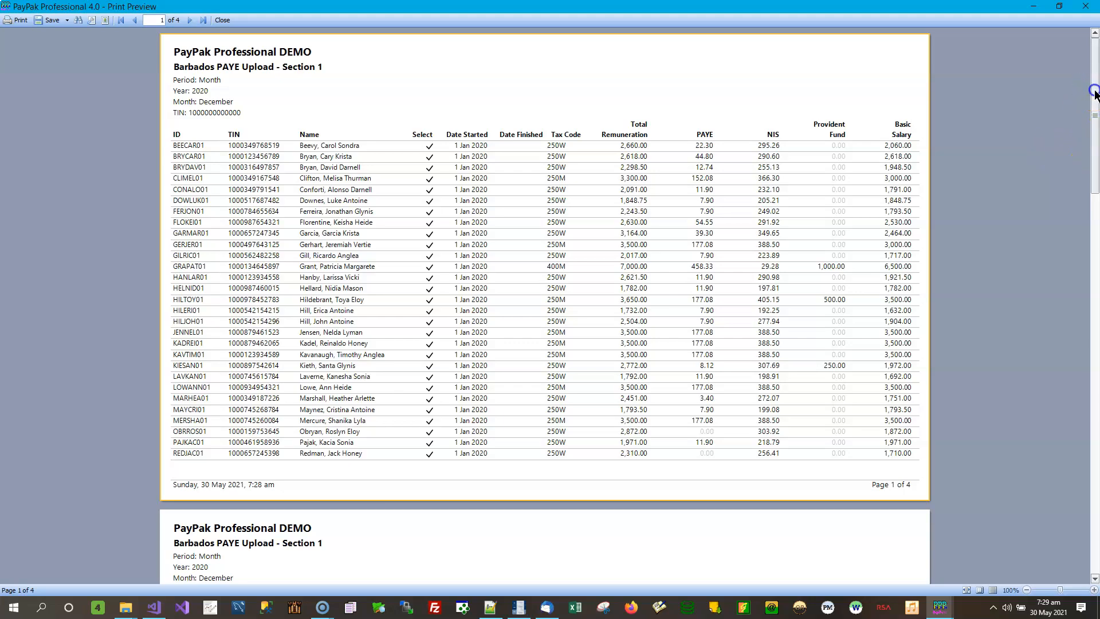
Step: Examine Section 1 and Section 2 of the Barbados PAYE Upload report preview and close the preview
scroll(1072, 189, down, 10)
scroll(1050, 344, down, 10)
scroll(1048, 332, up, 20)
scroll(1048, 103, down, 6)
scroll(1042, 140, up, 3)
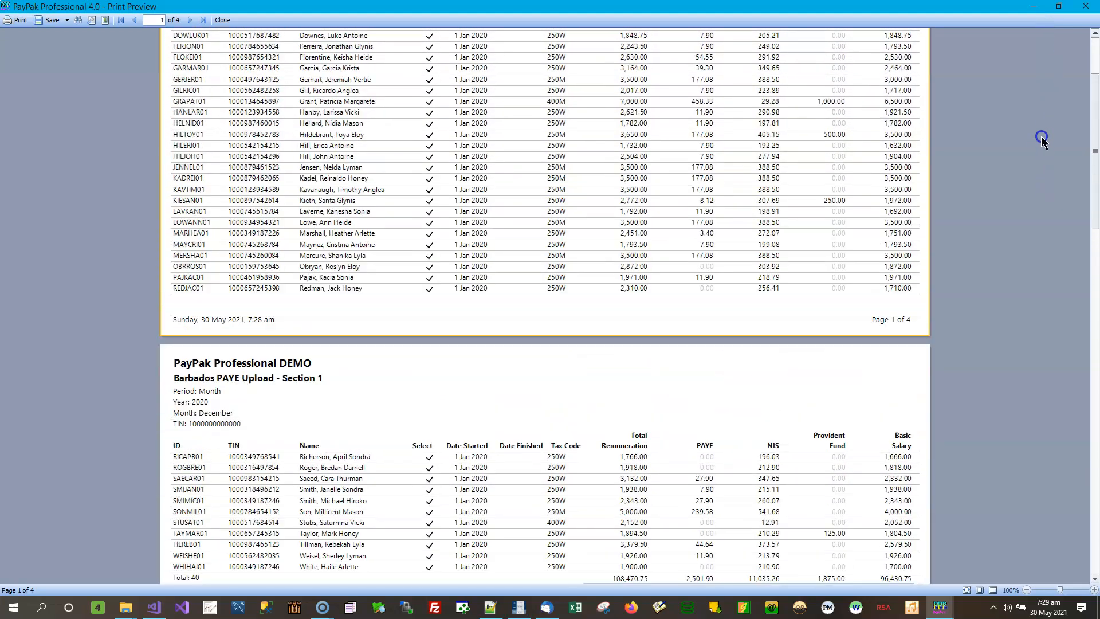
scroll(1041, 140, up, 3)
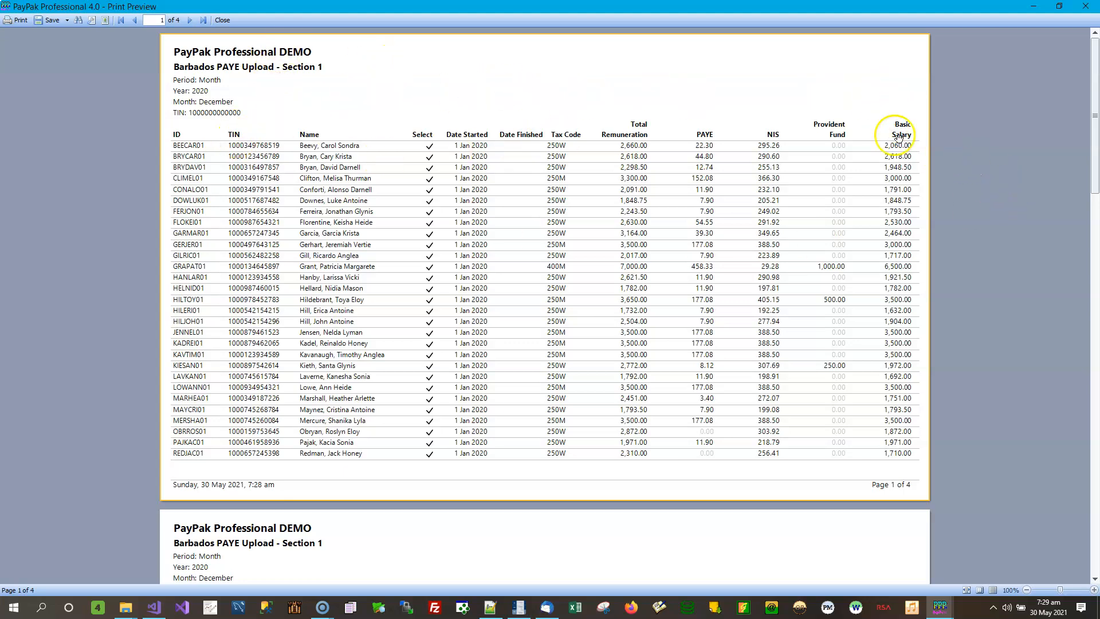
drag(1096, 105, 1080, 356)
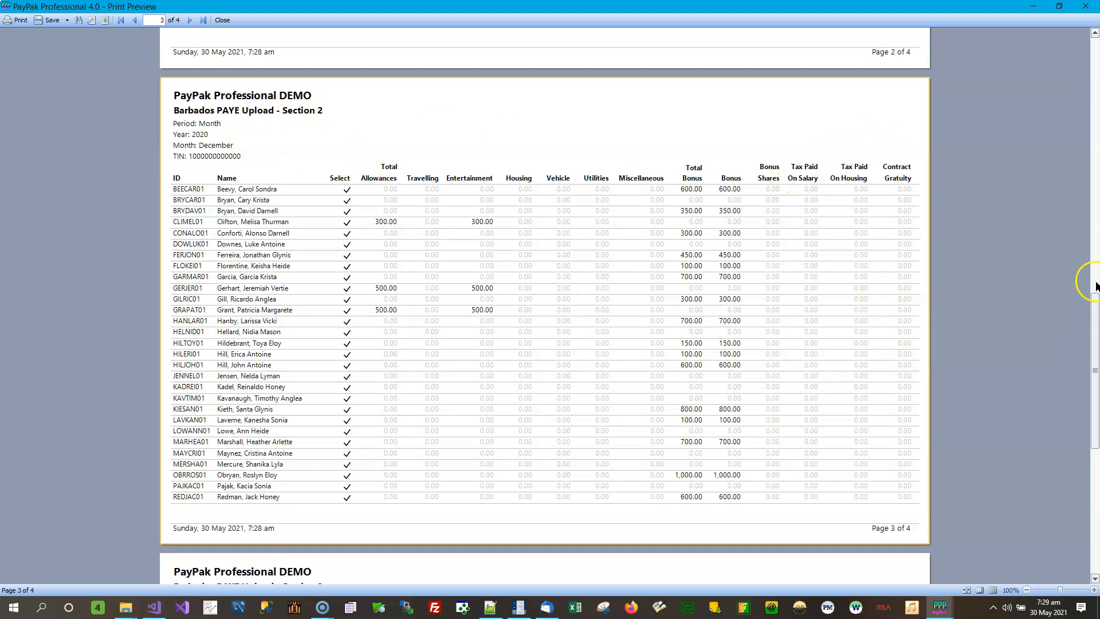
drag(1083, 309, 1091, 473)
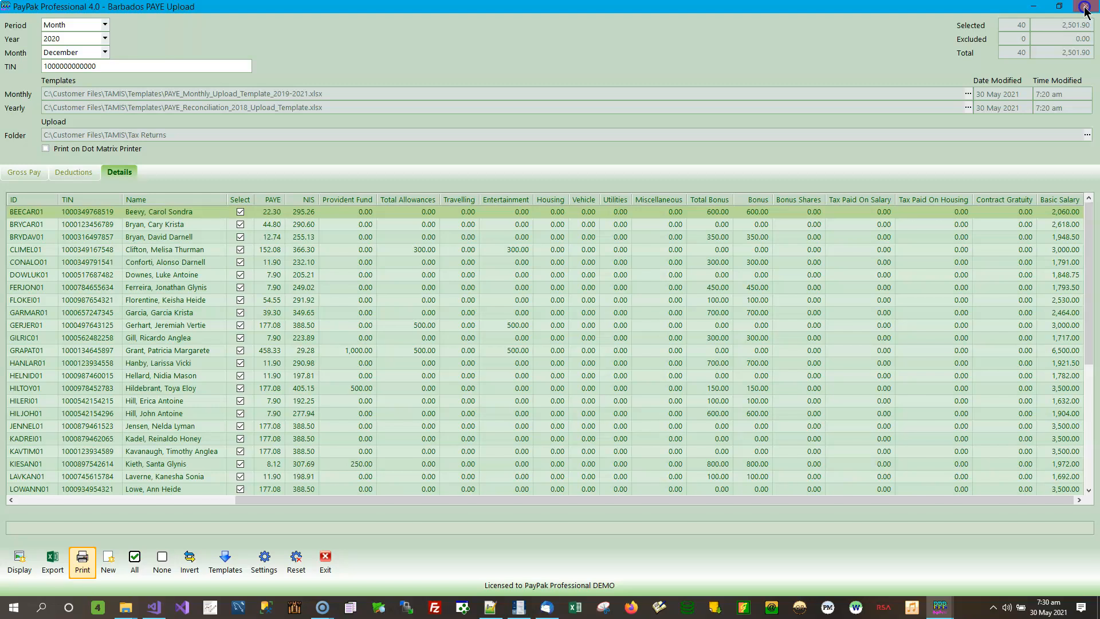
click(1085, 5)
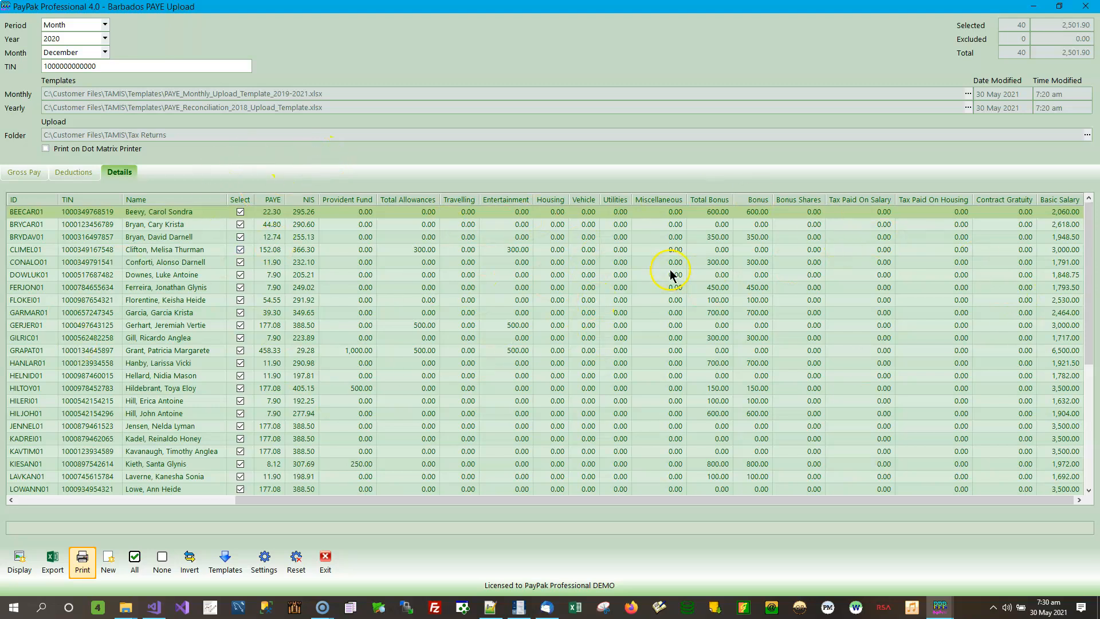
Step: Export the December 2020 PAYE details as the Excel 2007 spreadsheet PAYE_Monthly_Upload_202012.xlsx in the Tax Returns folder
click(53, 562)
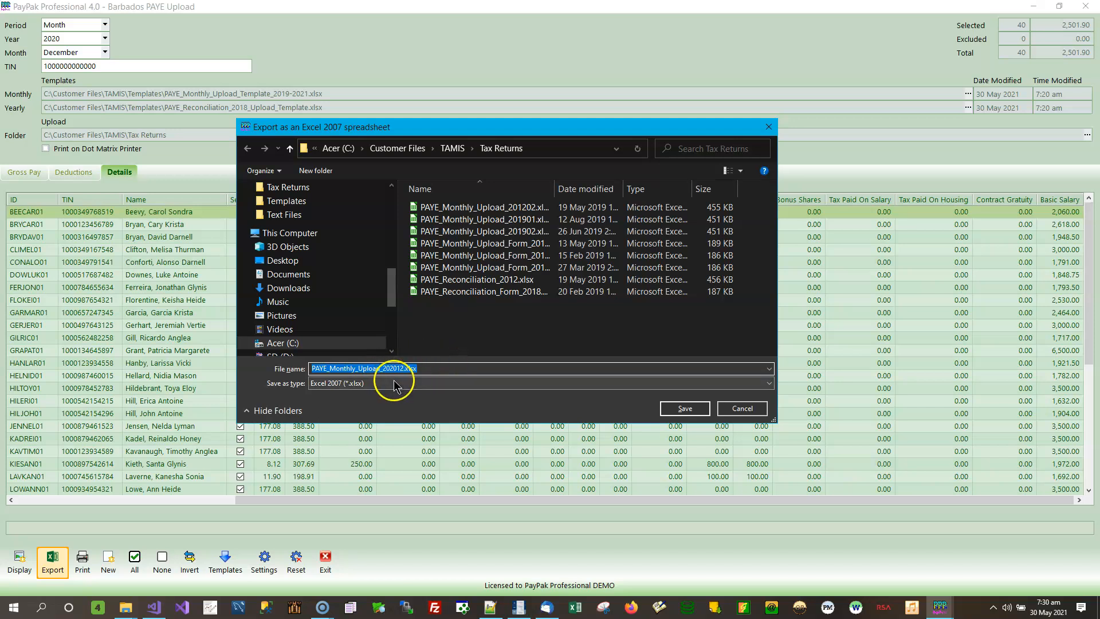
click(687, 413)
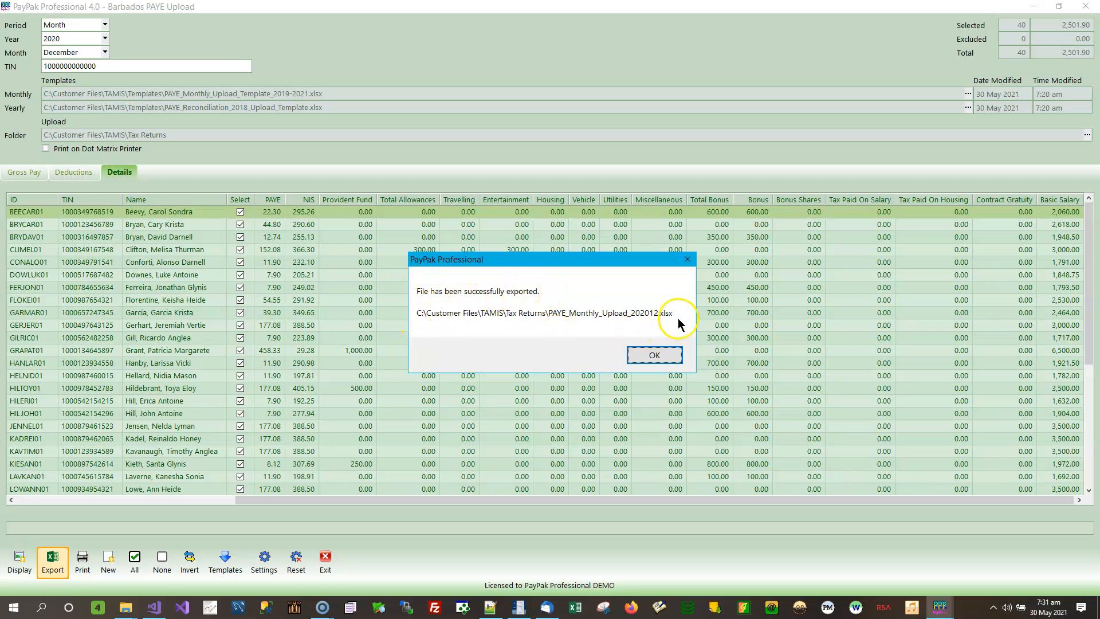
click(664, 355)
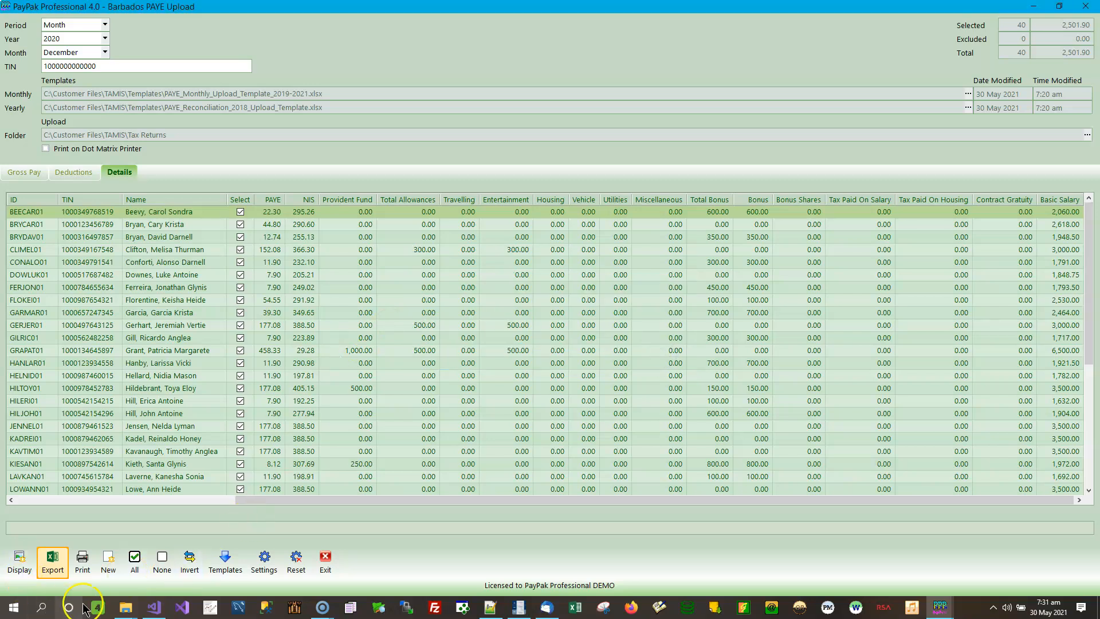
Step: Reopen PAYE_Monthly_Upload_Template_2019-2021.xlsx in LibreOffice Calc from the Templates folder and bring up the Tax Returns folder in File Explorer
mouse_move(127, 614)
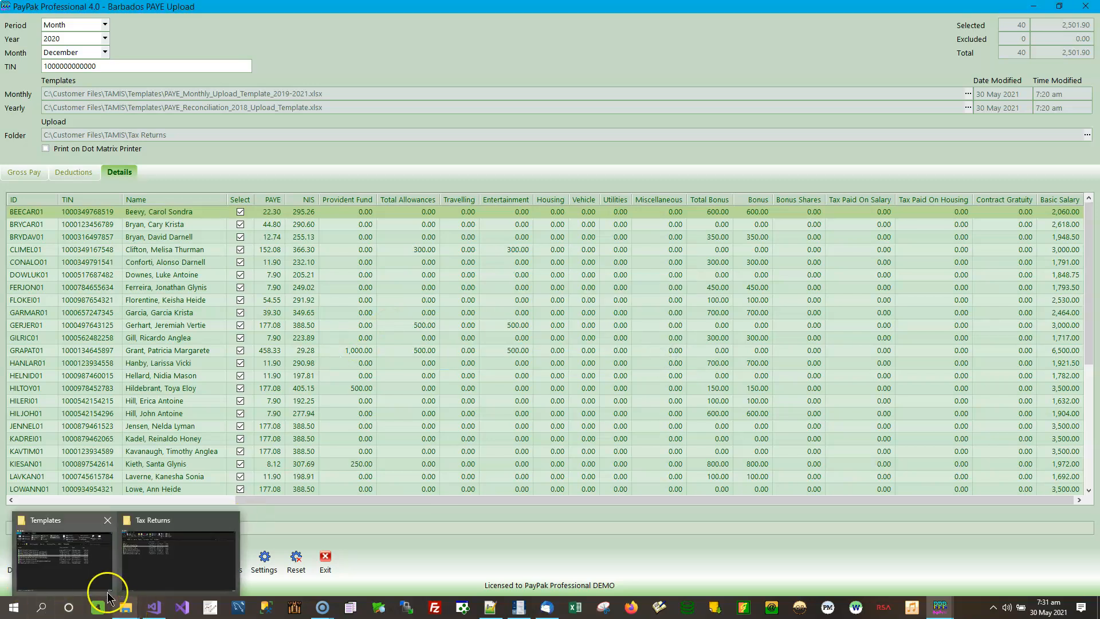
click(83, 573)
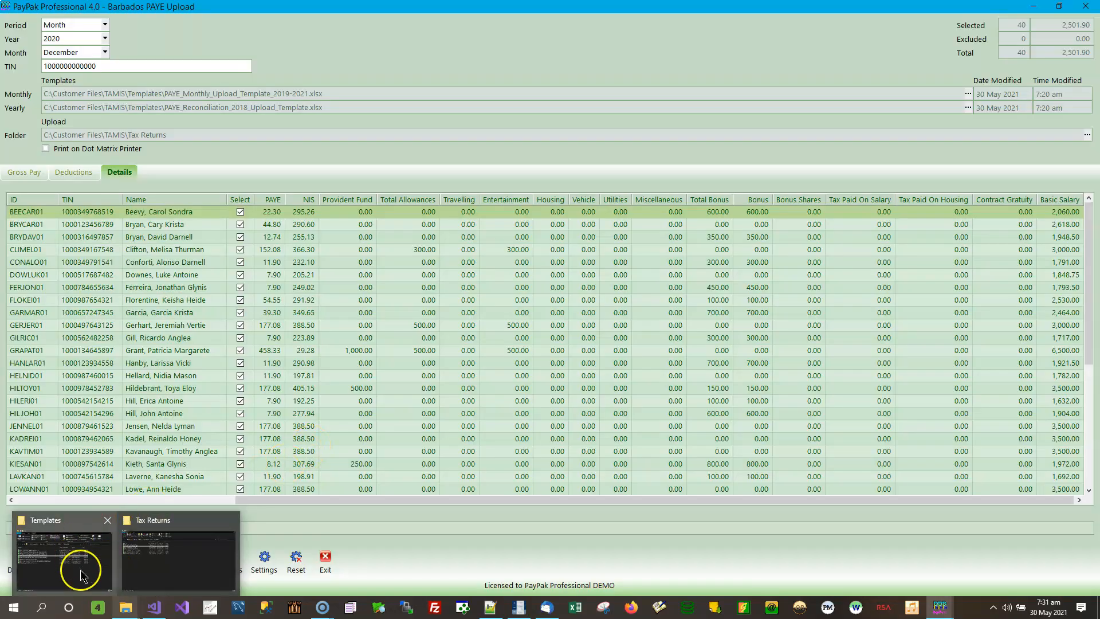
click(81, 573)
click(412, 324)
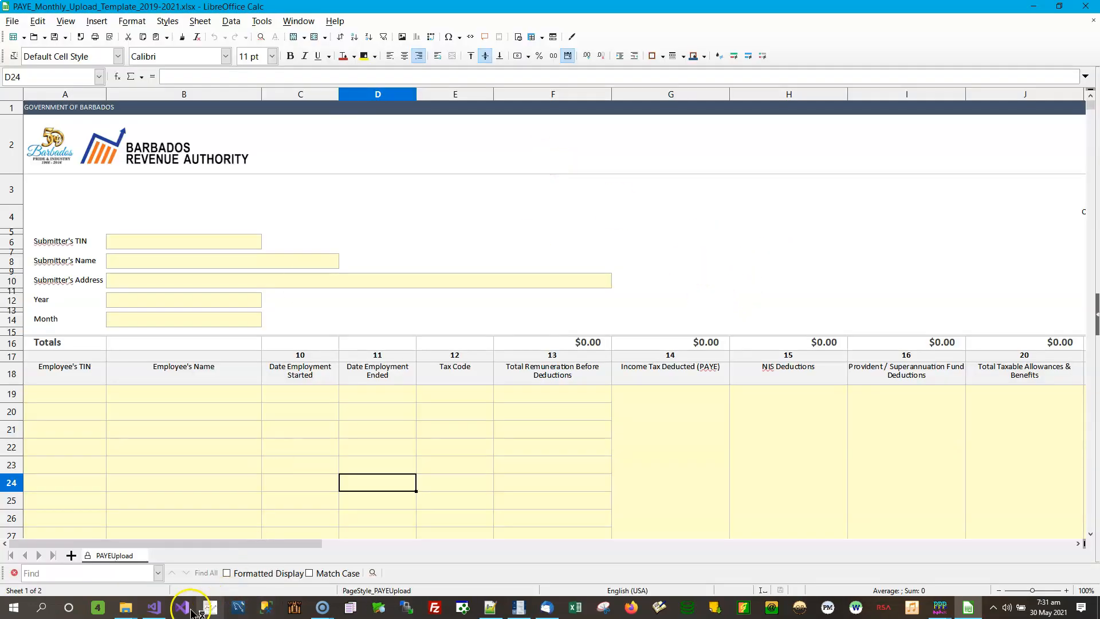
click(125, 609)
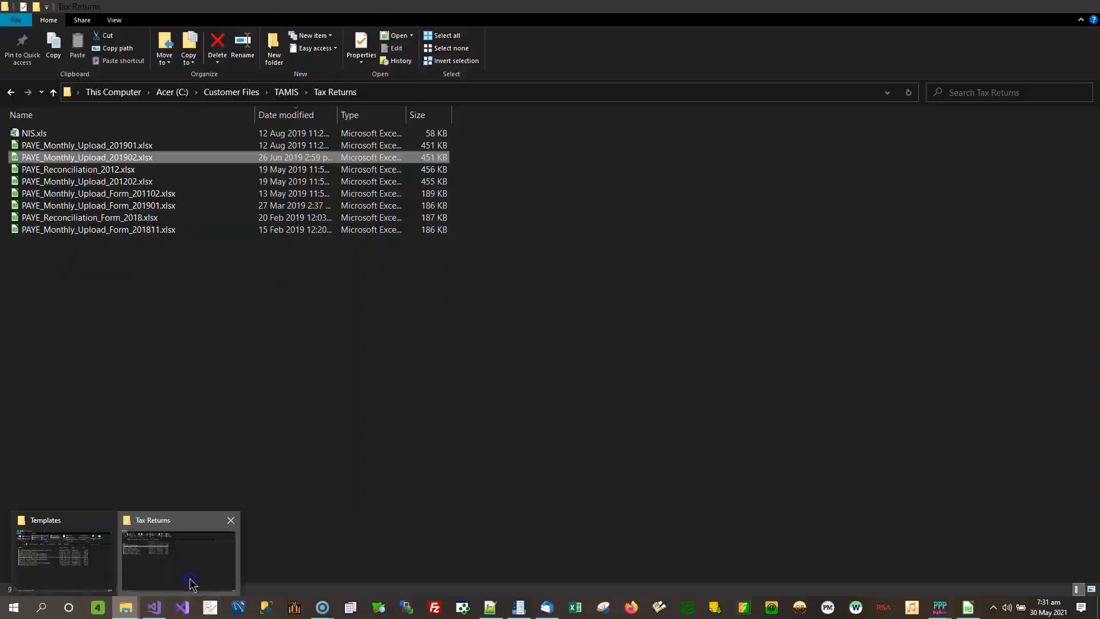
click(177, 553)
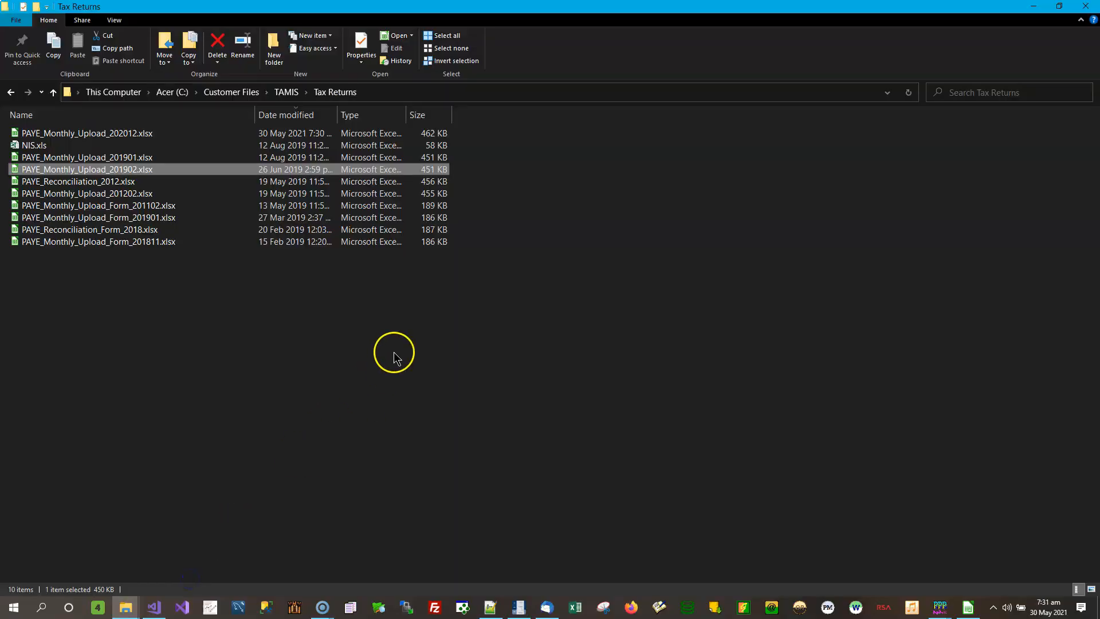
Step: Open PAYE_Monthly_Upload_202012.xlsx from the Tax Returns folder and place it side by side with the blank 2019-2021 monthly template
click(125, 133)
double_click(125, 133)
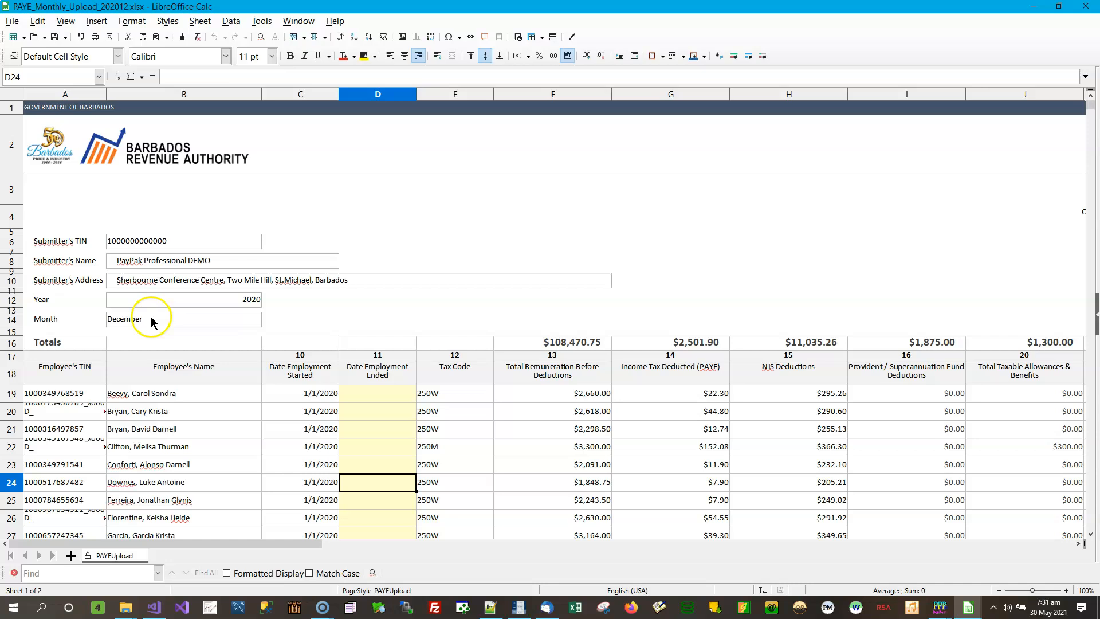
drag(463, 13, 1099, 52)
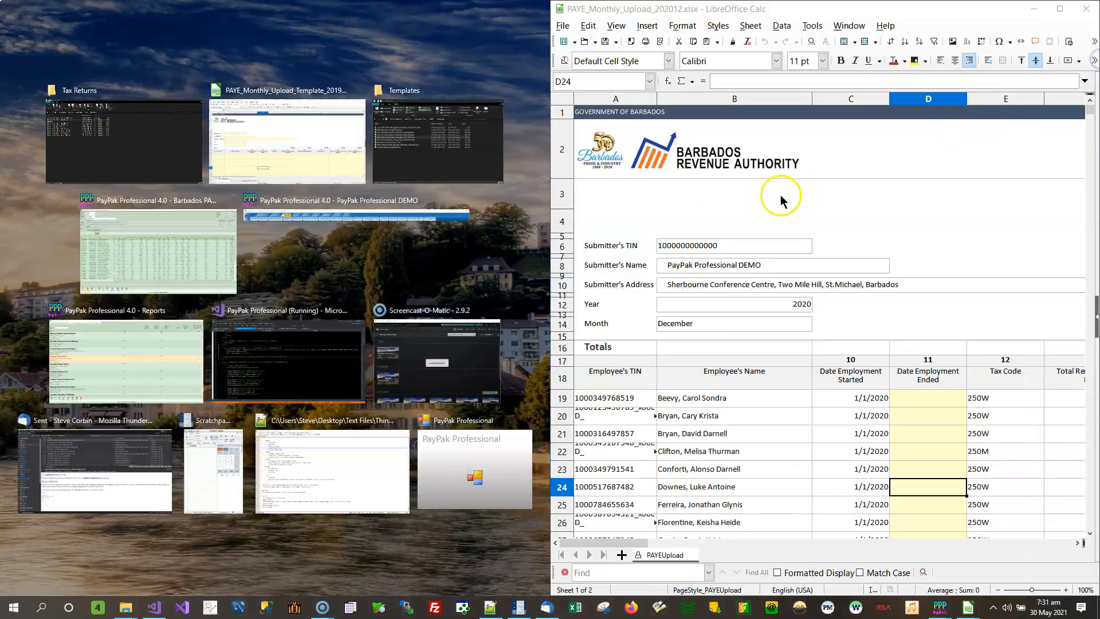
click(294, 148)
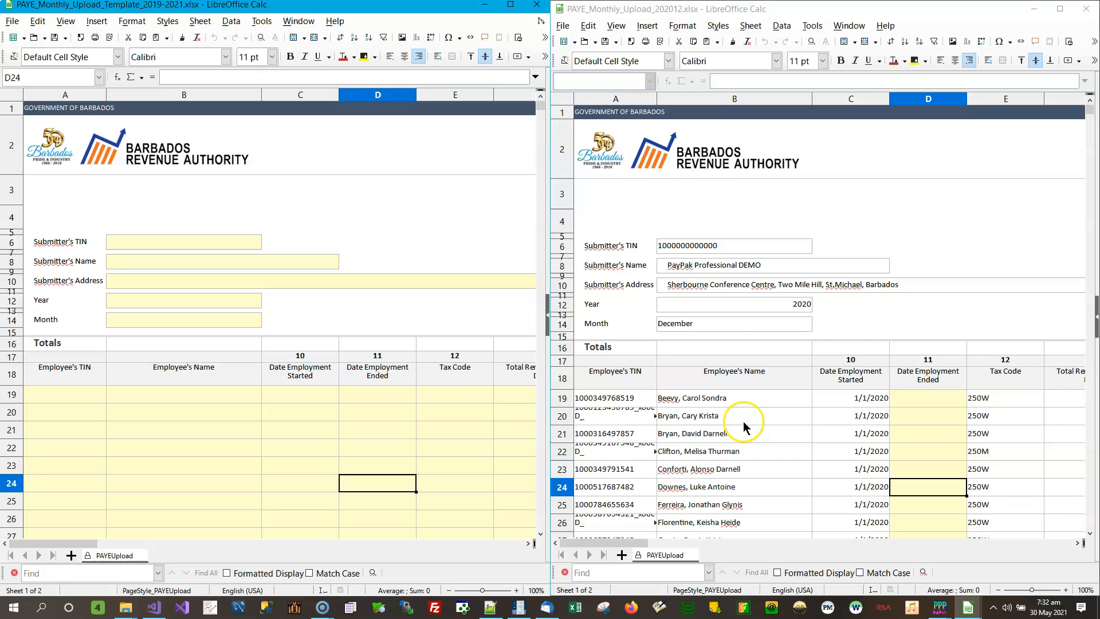
Step: Examine the exported December 2020 sheet across all employee rows and columns, through to Basic Monthly Salary and Serial Number
click(751, 396)
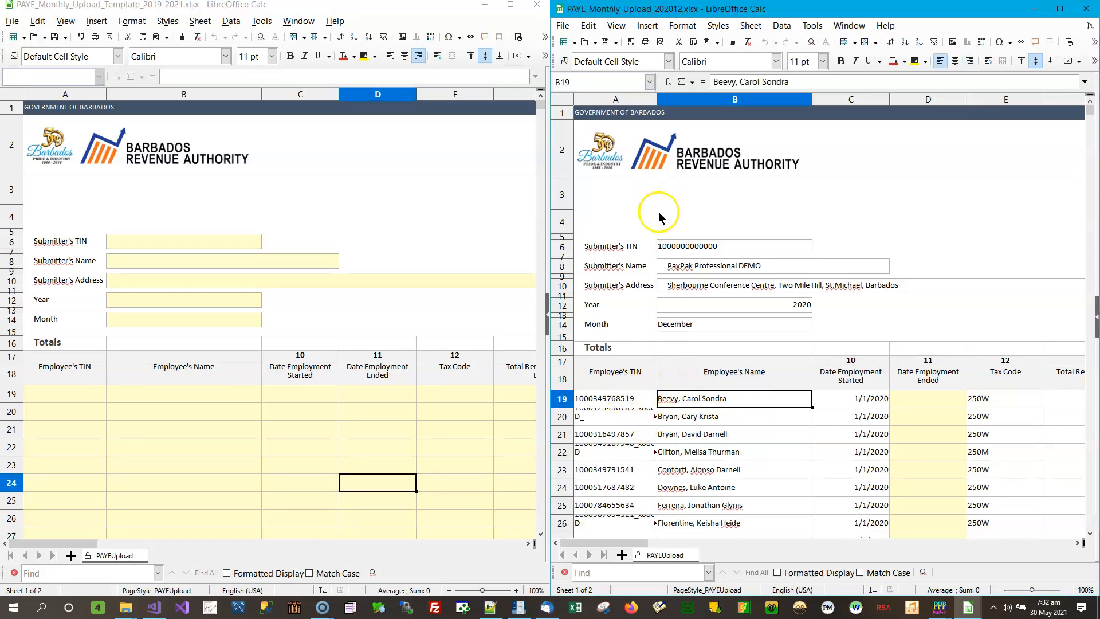
scroll(759, 389, down, 10)
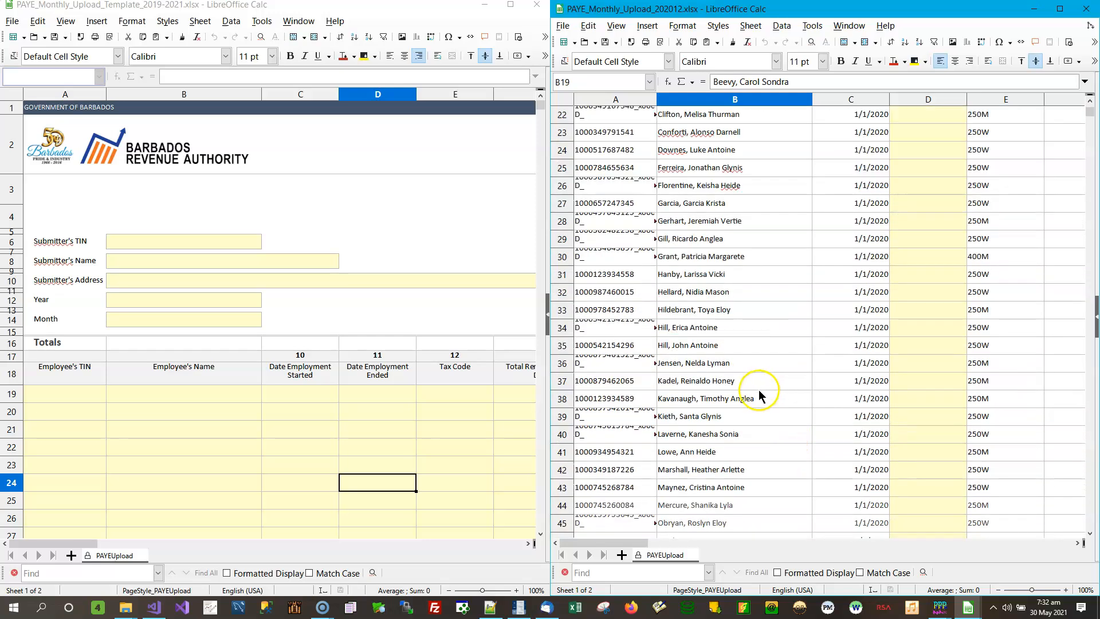
scroll(757, 390, down, 3)
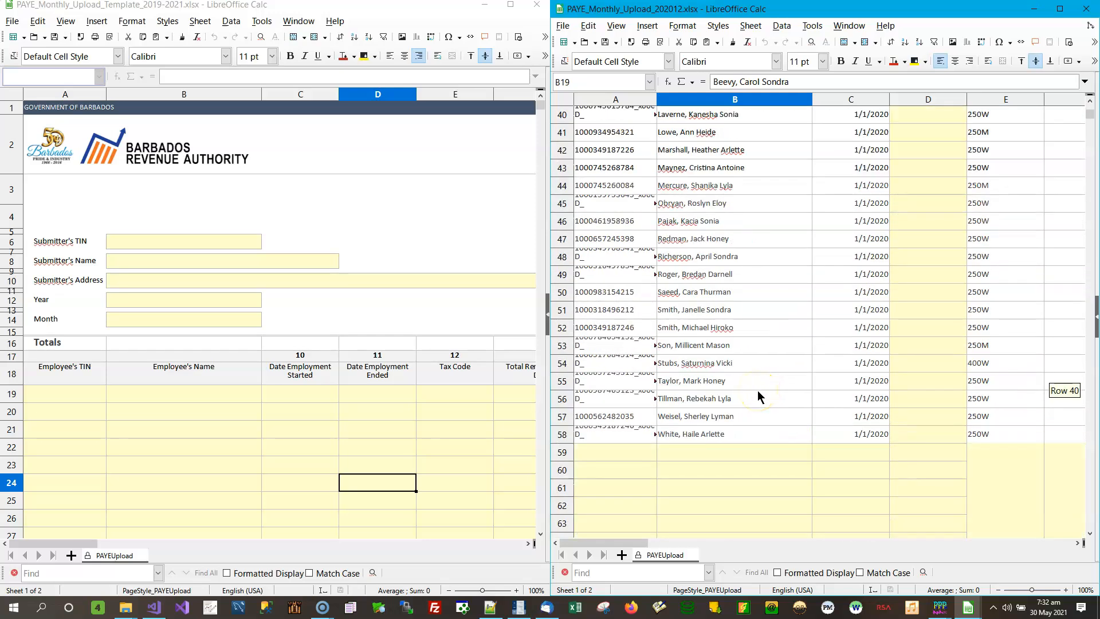
click(1078, 545)
click(1077, 545)
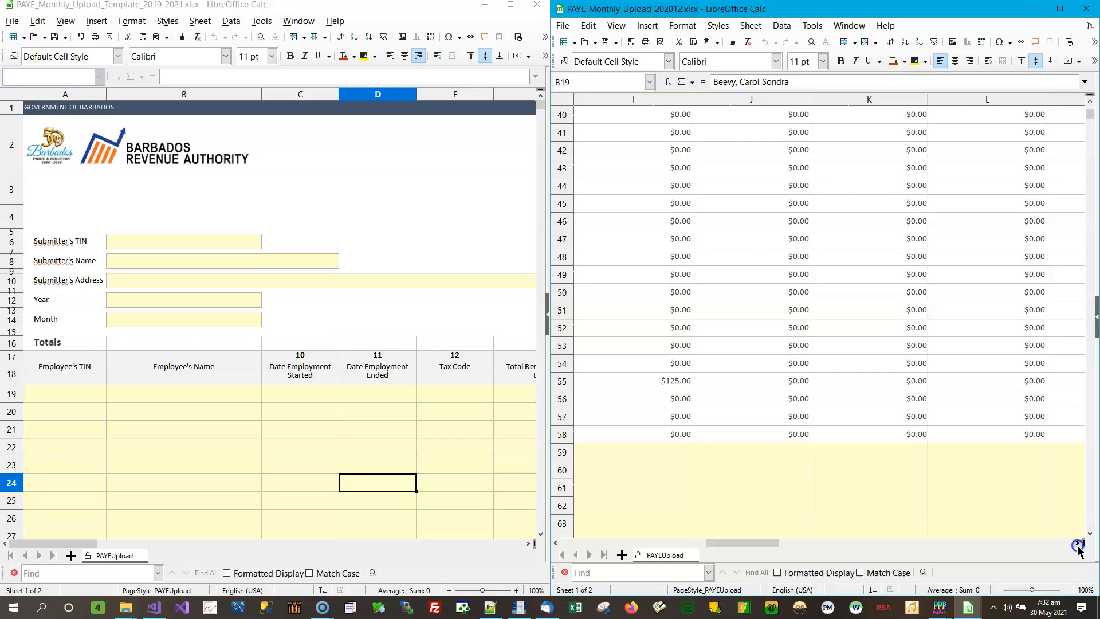
click(1078, 544)
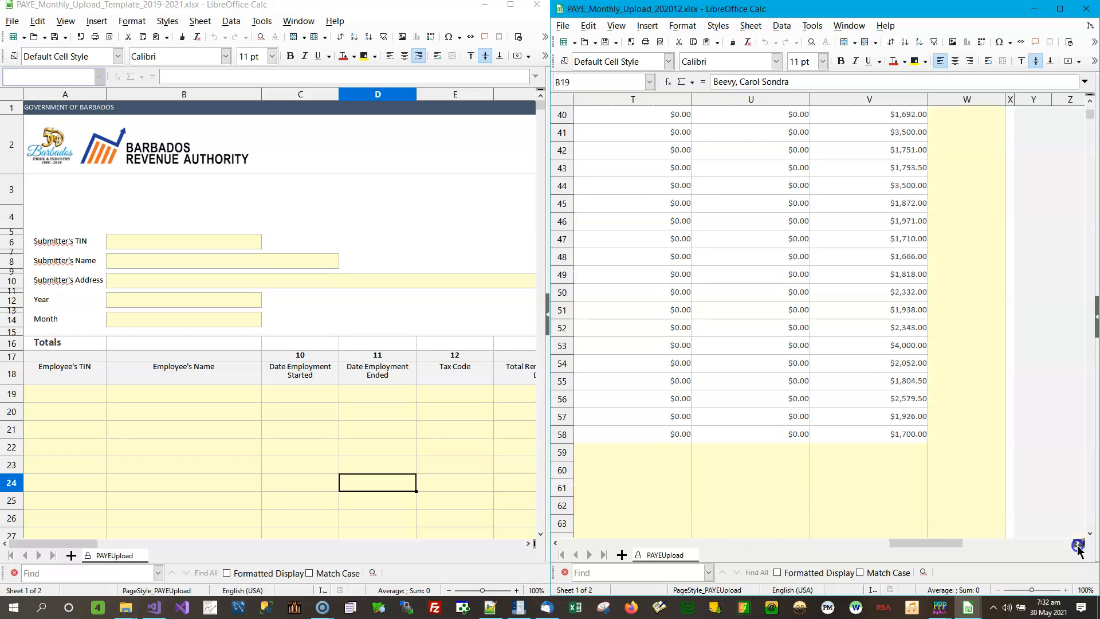
drag(1075, 144, 1071, 144)
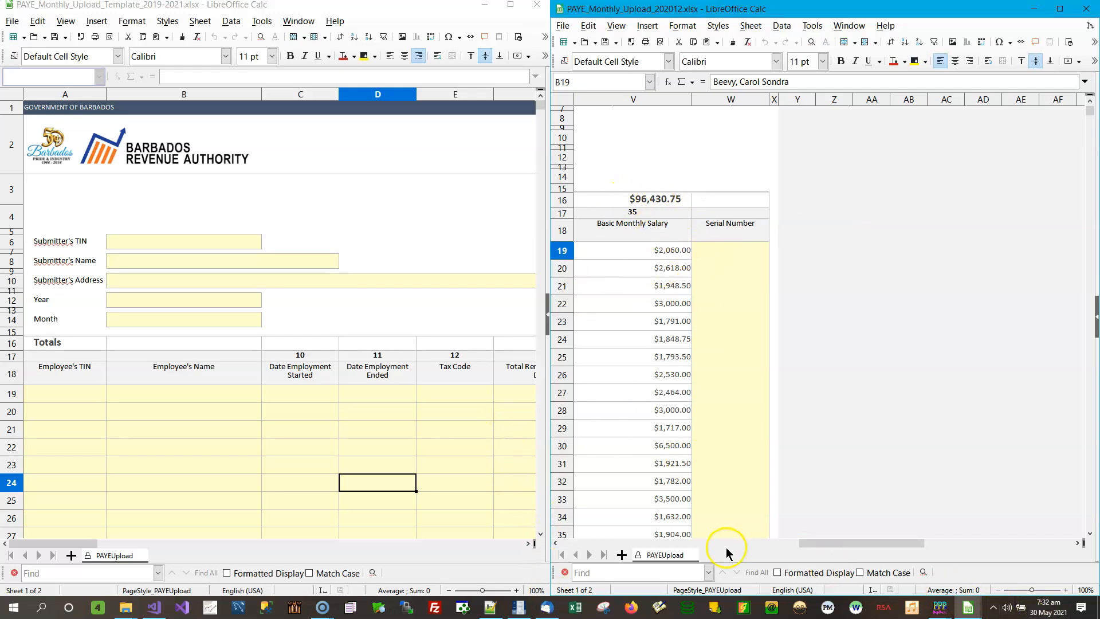
drag(923, 545, 700, 566)
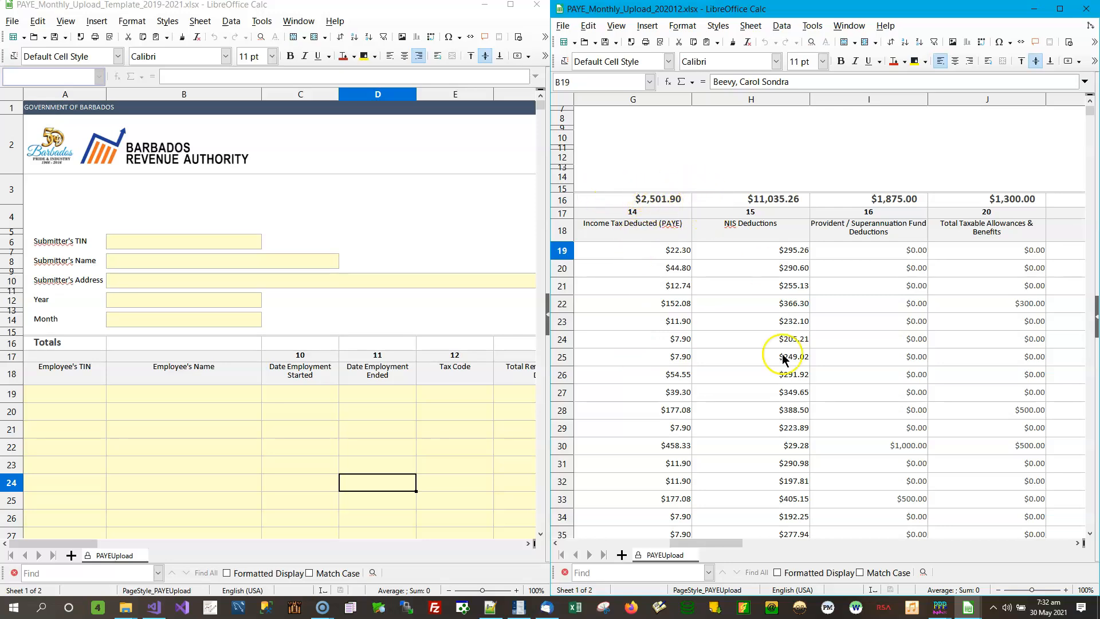
drag(730, 546, 619, 541)
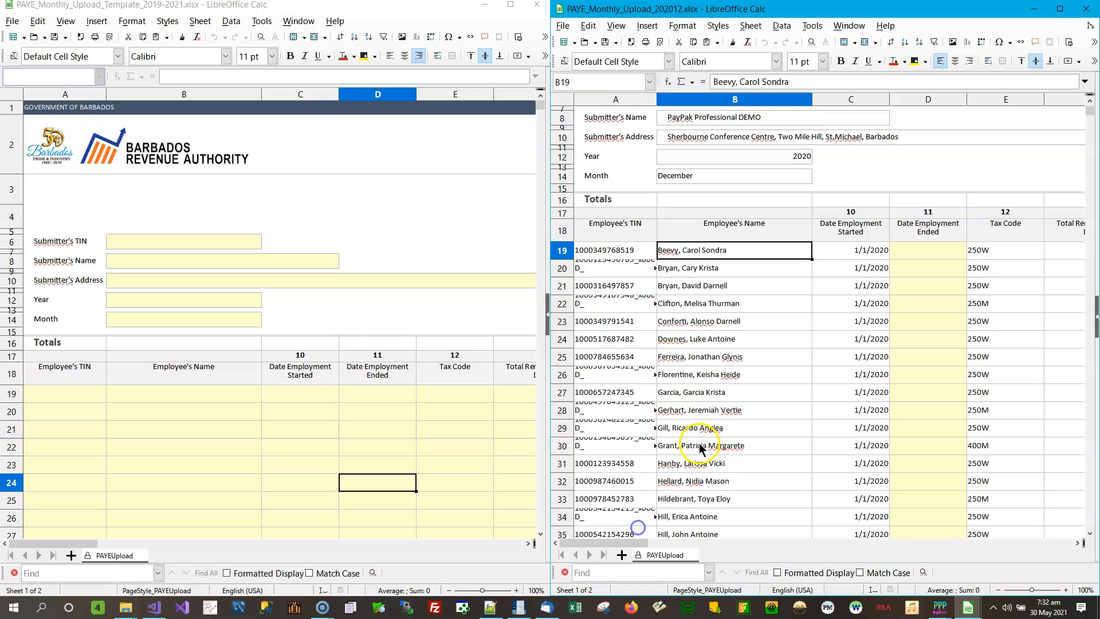
Step: Close the exported workbook and the template, and switch back to the Barbados PAYE Upload in PayPak Professional
click(1086, 9)
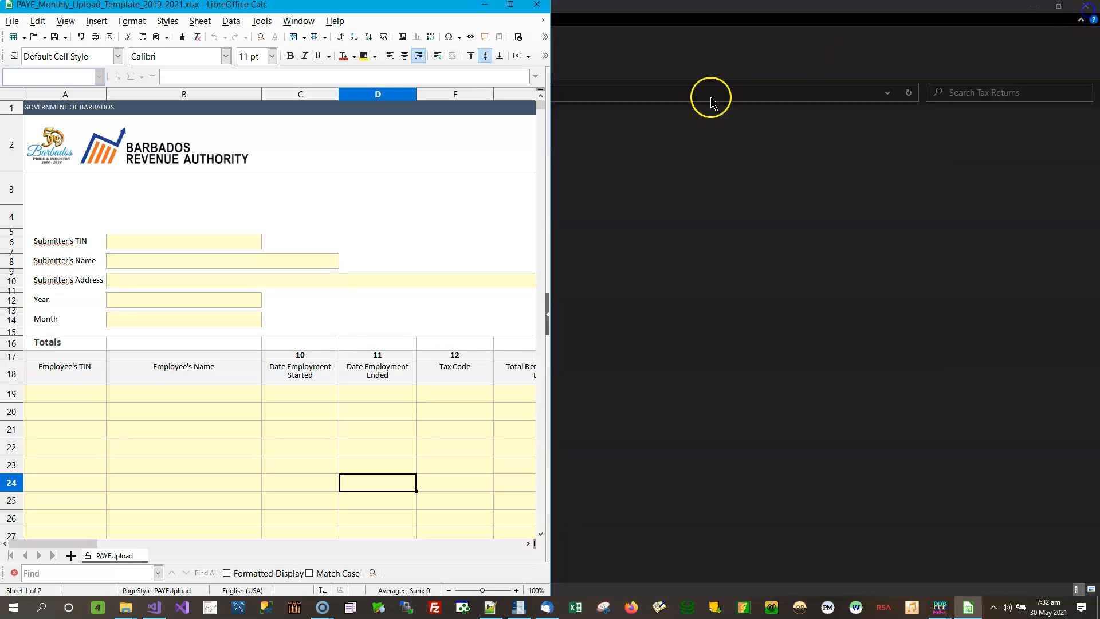
click(534, 7)
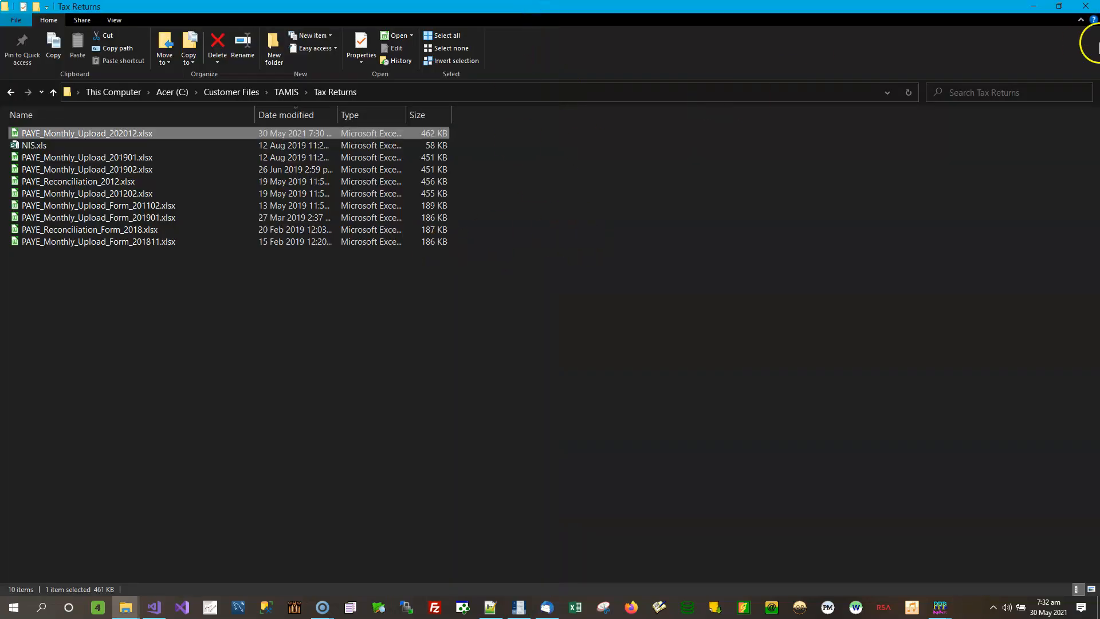
click(939, 607)
click(1043, 580)
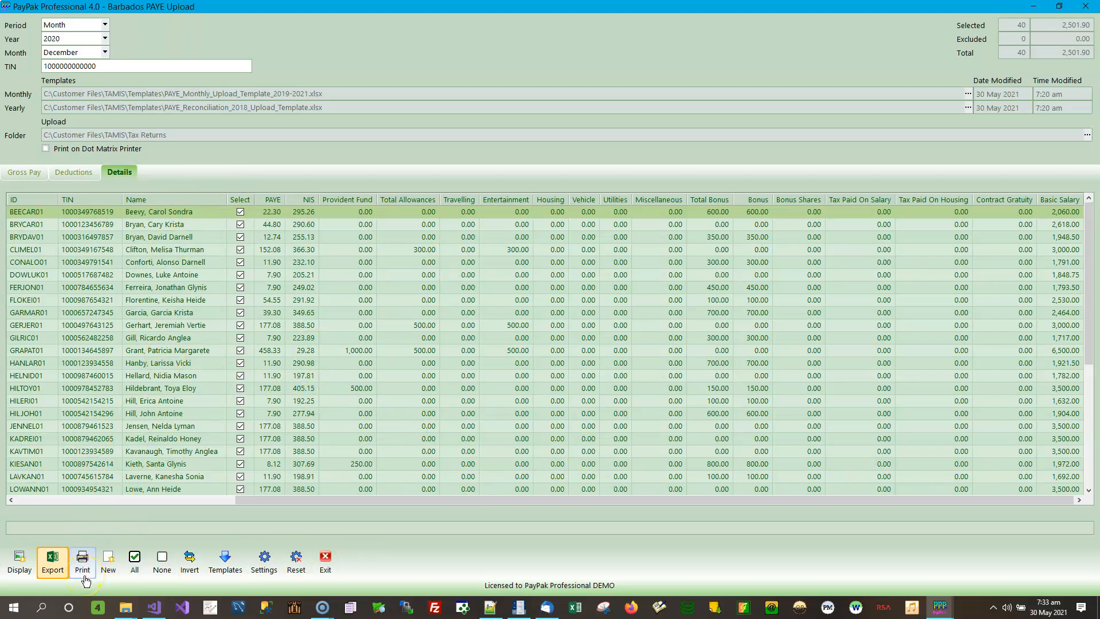
Step: Turn the Print on Dot Matrix Printer option on and back off
click(92, 150)
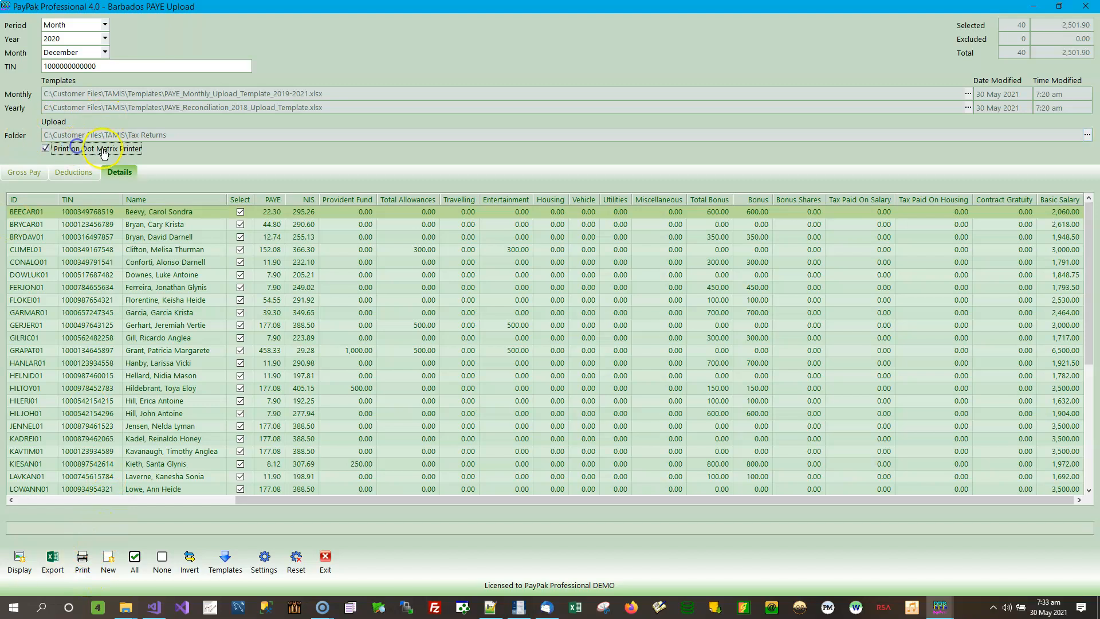
click(57, 149)
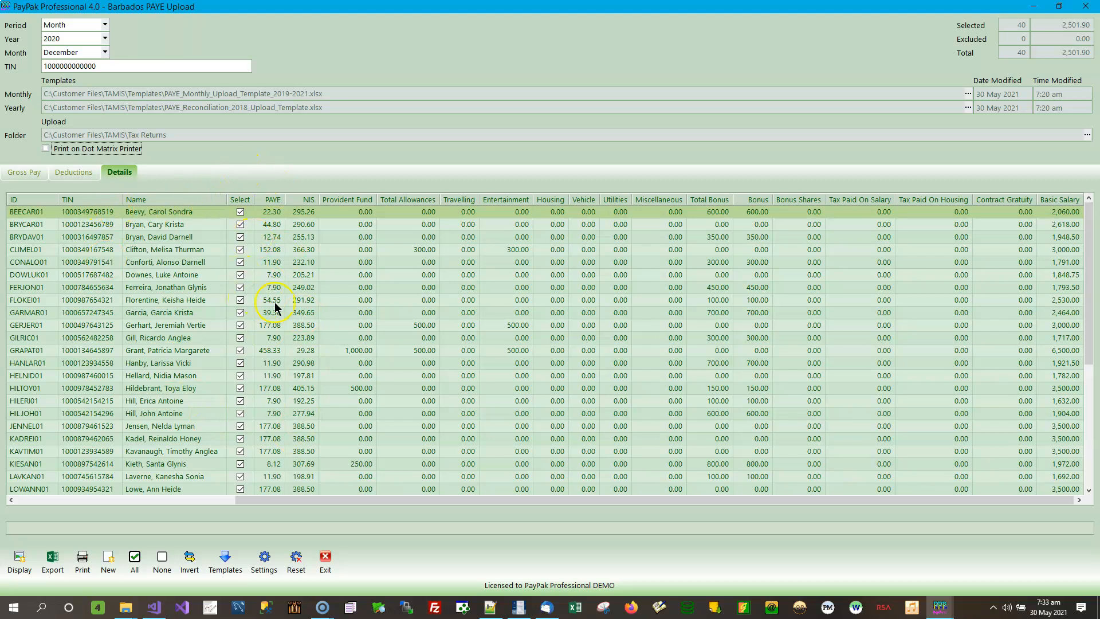
Step: Deselect the first thirteen employees in the PAYE upload details
click(240, 212)
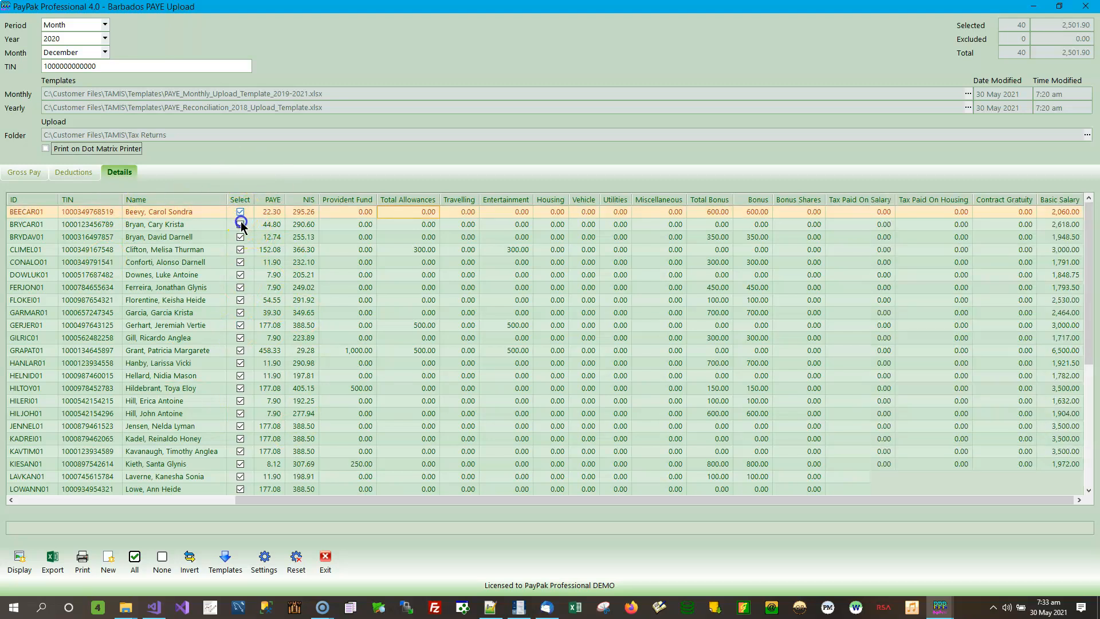
click(240, 224)
click(240, 236)
click(240, 249)
click(240, 262)
click(240, 275)
click(240, 287)
click(240, 299)
click(240, 325)
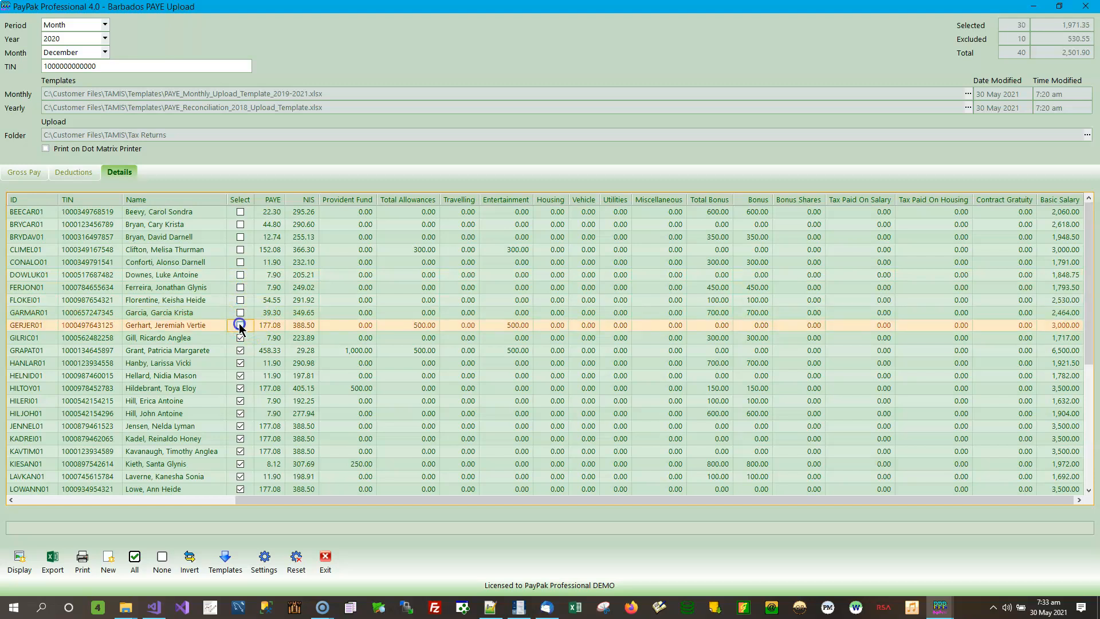
click(240, 338)
click(240, 350)
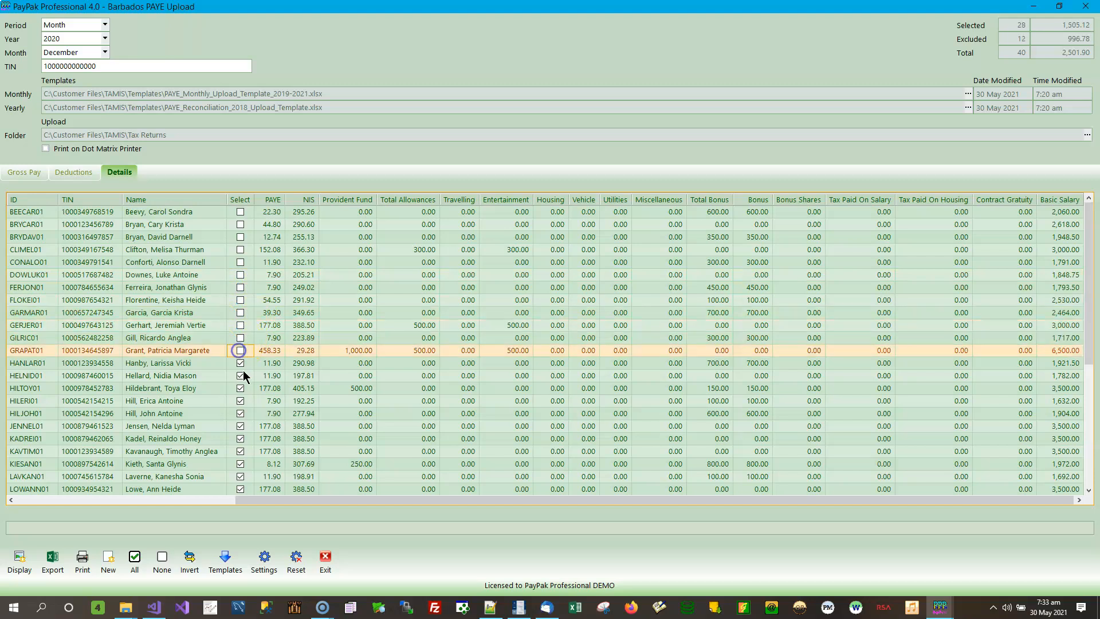
click(240, 363)
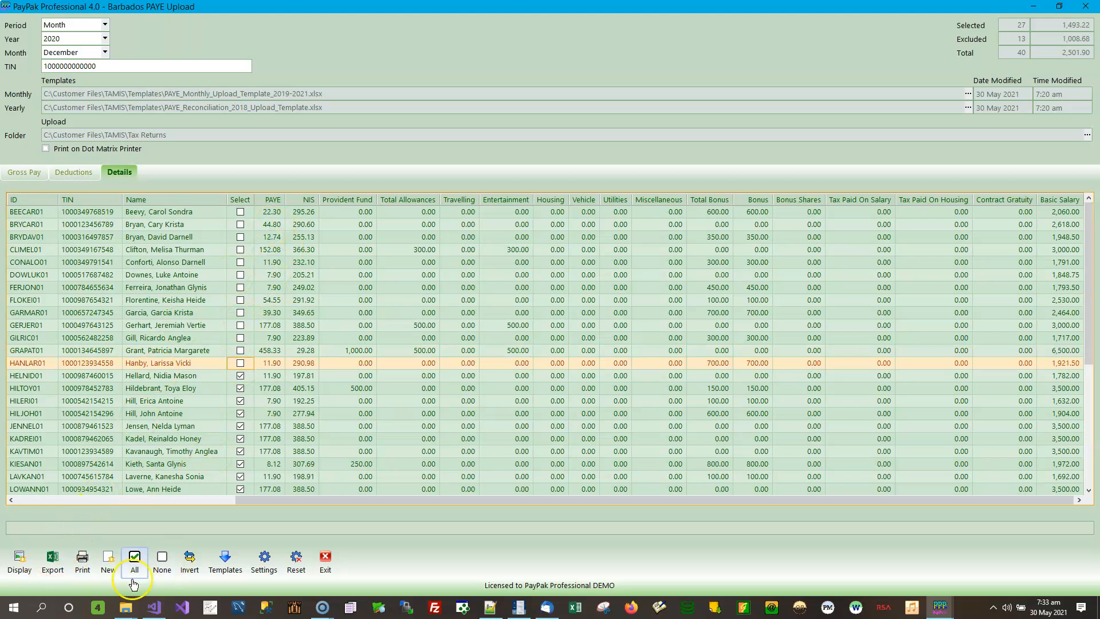
Step: Invert the employee selection and reselect all employees for the upload
click(186, 562)
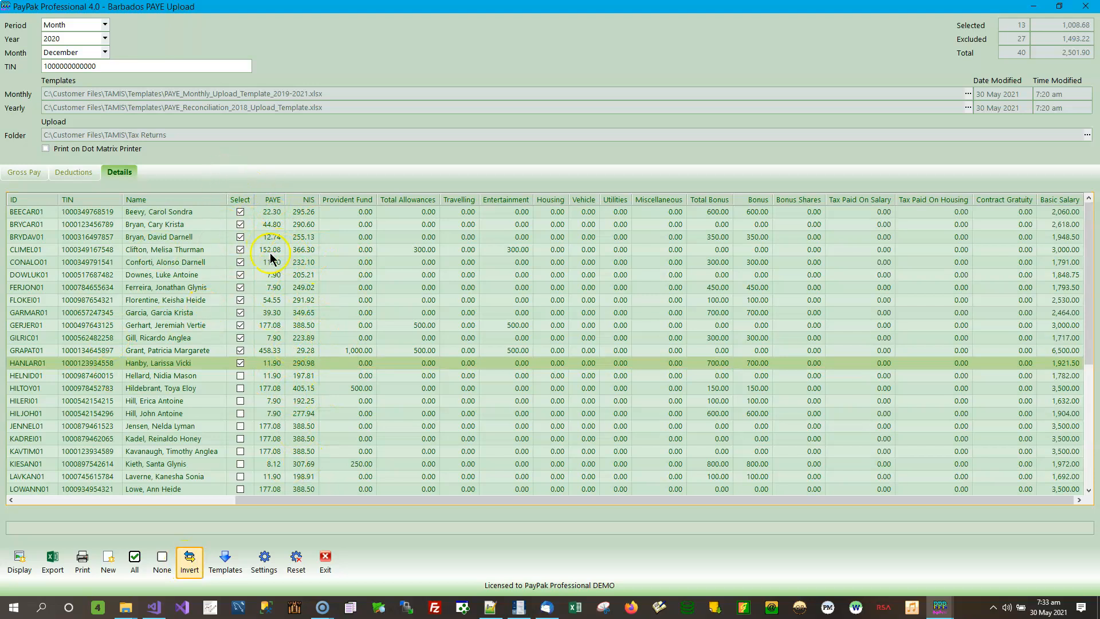
click(138, 566)
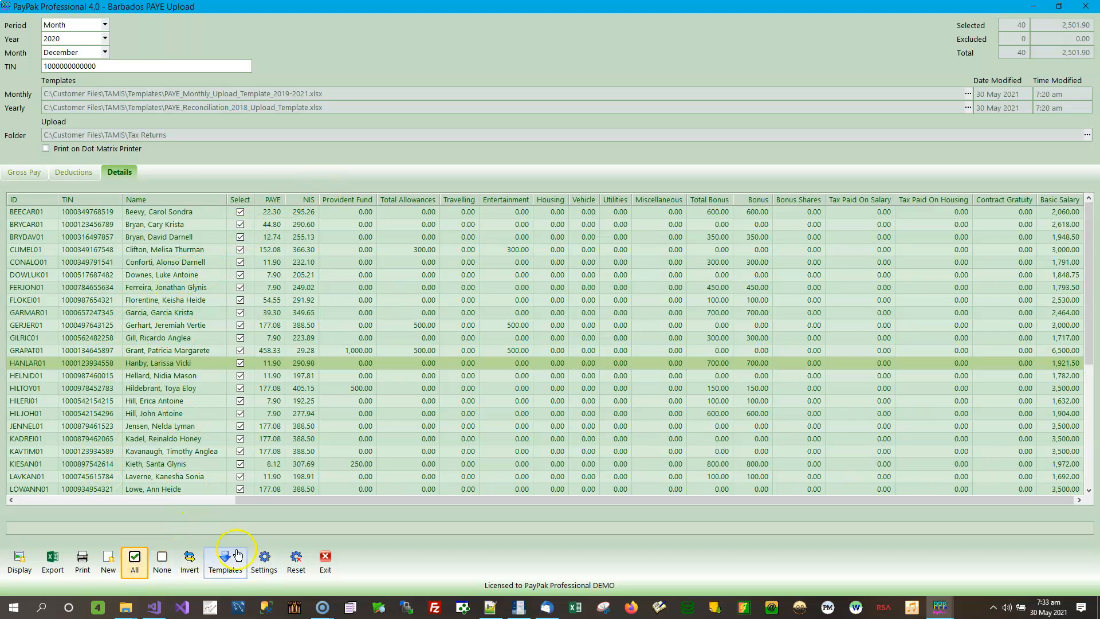
Step: Review the section assignments of the deductions and the gross pay rates in the Barbados PAYE Upload
click(224, 572)
click(264, 567)
click(75, 172)
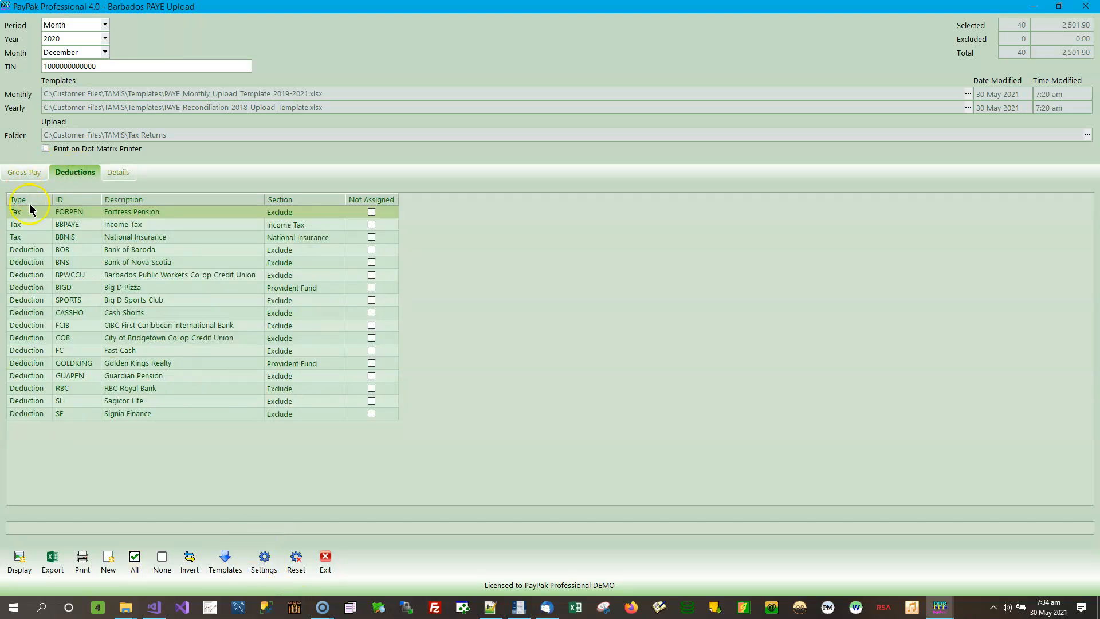
click(19, 171)
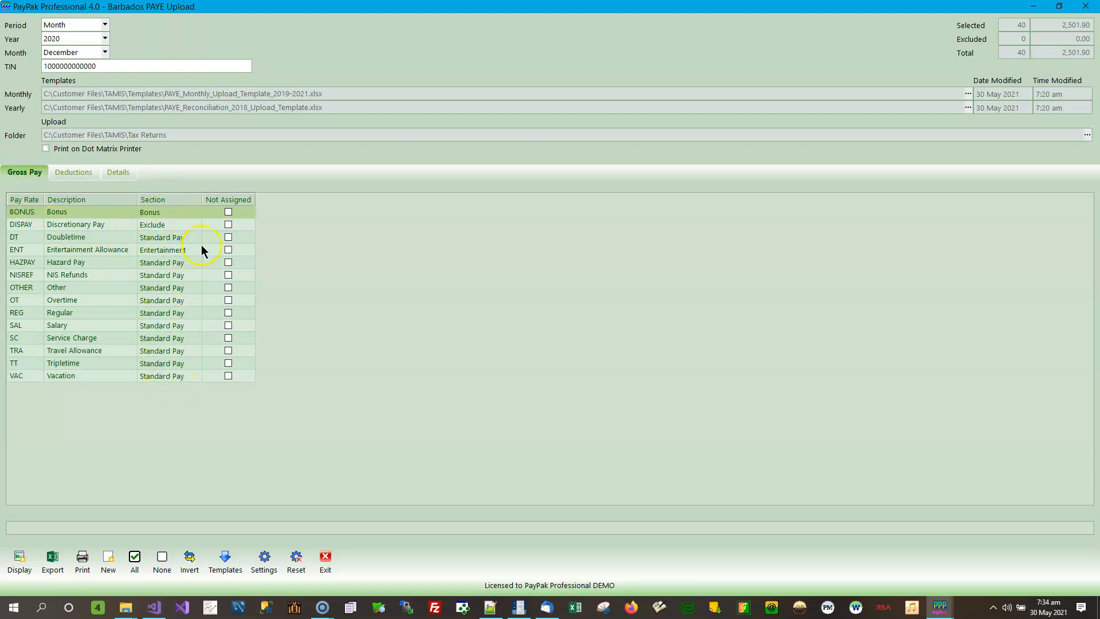
click(75, 172)
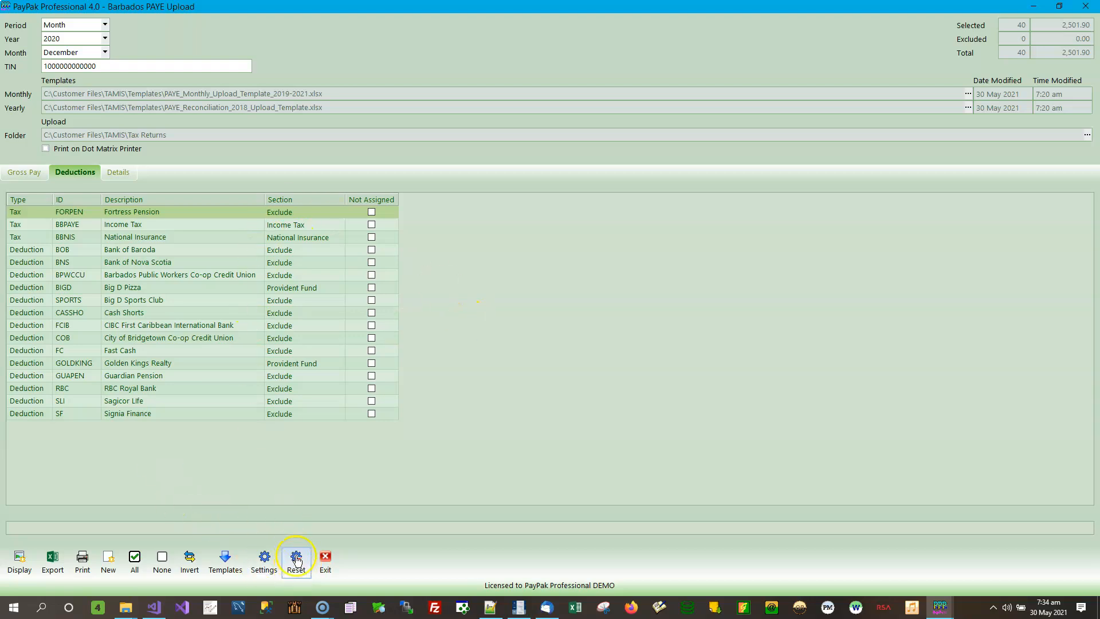
click(35, 172)
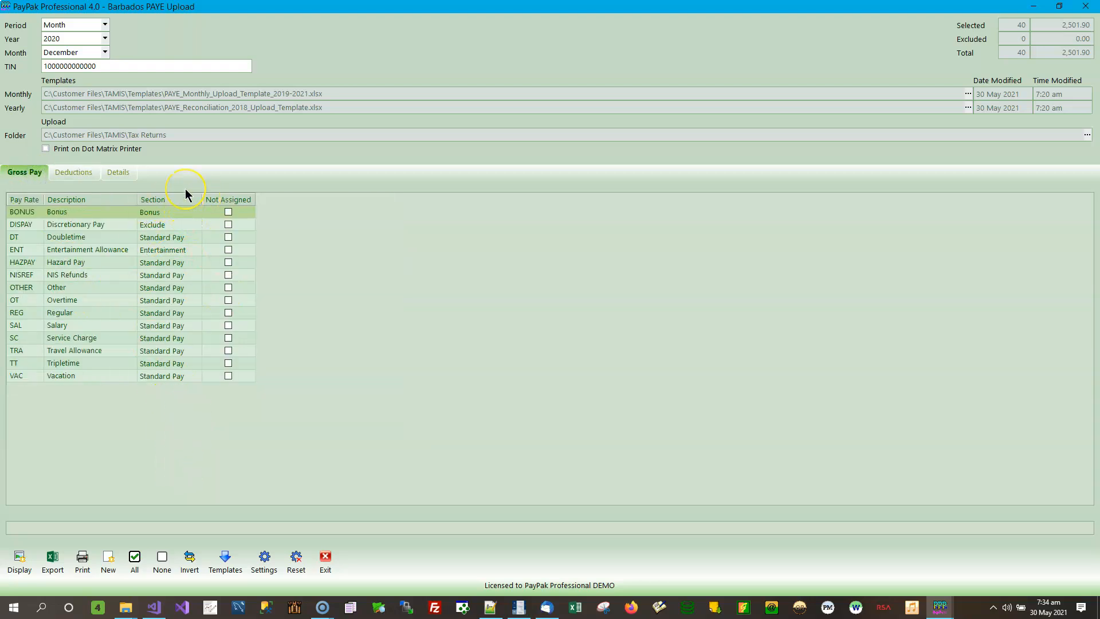
click(175, 333)
Step: Exit the Barbados PAYE Upload and close the Tax Returns and Templates folder windows
click(325, 559)
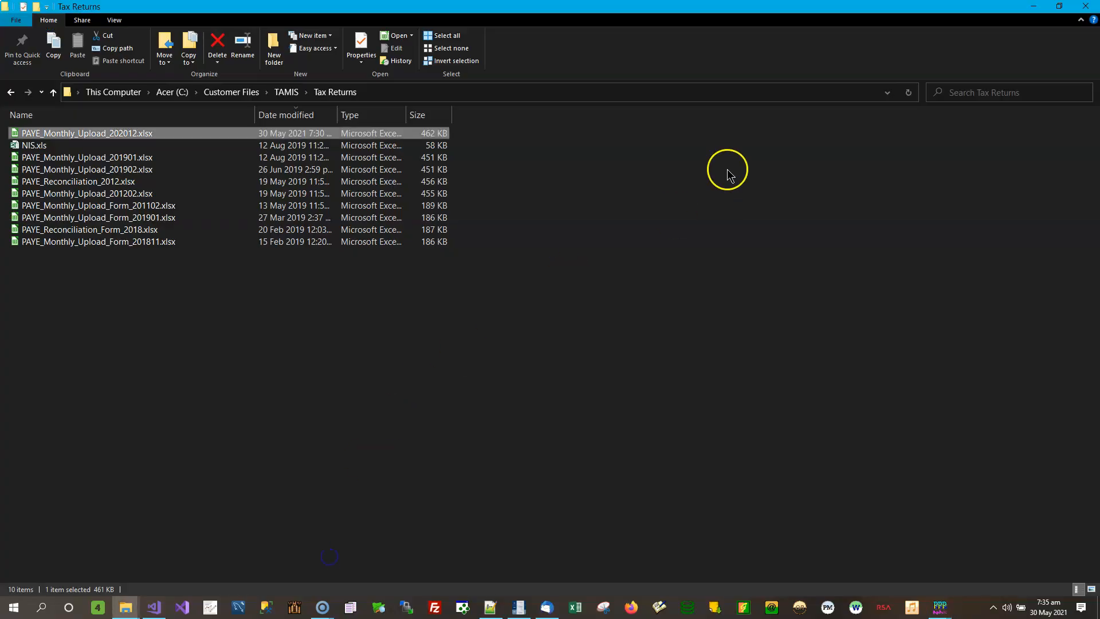
click(1085, 7)
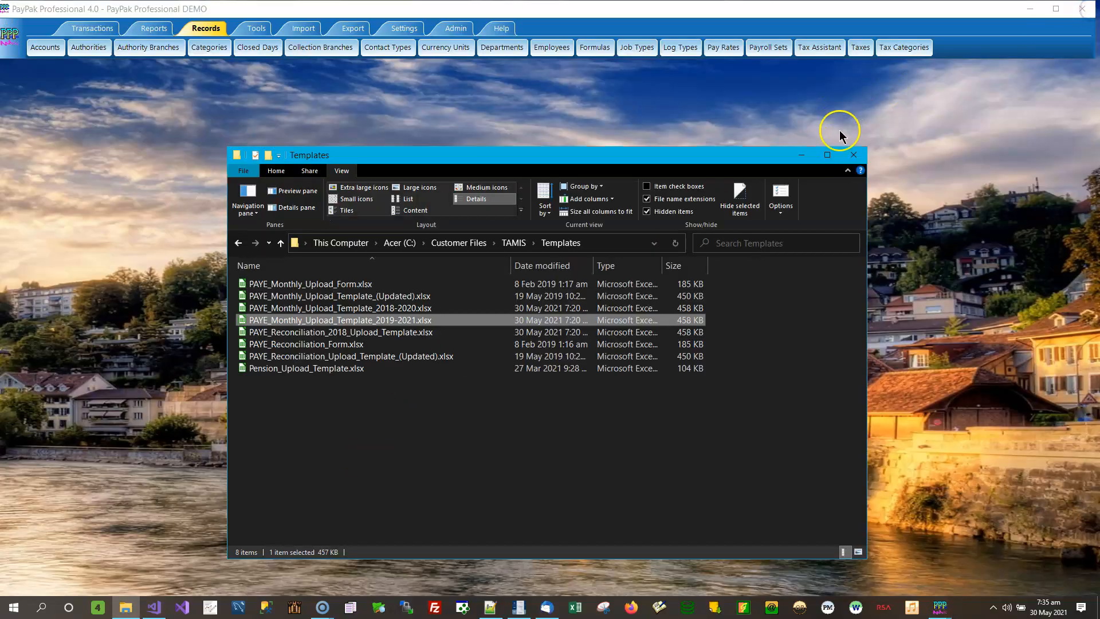
click(859, 163)
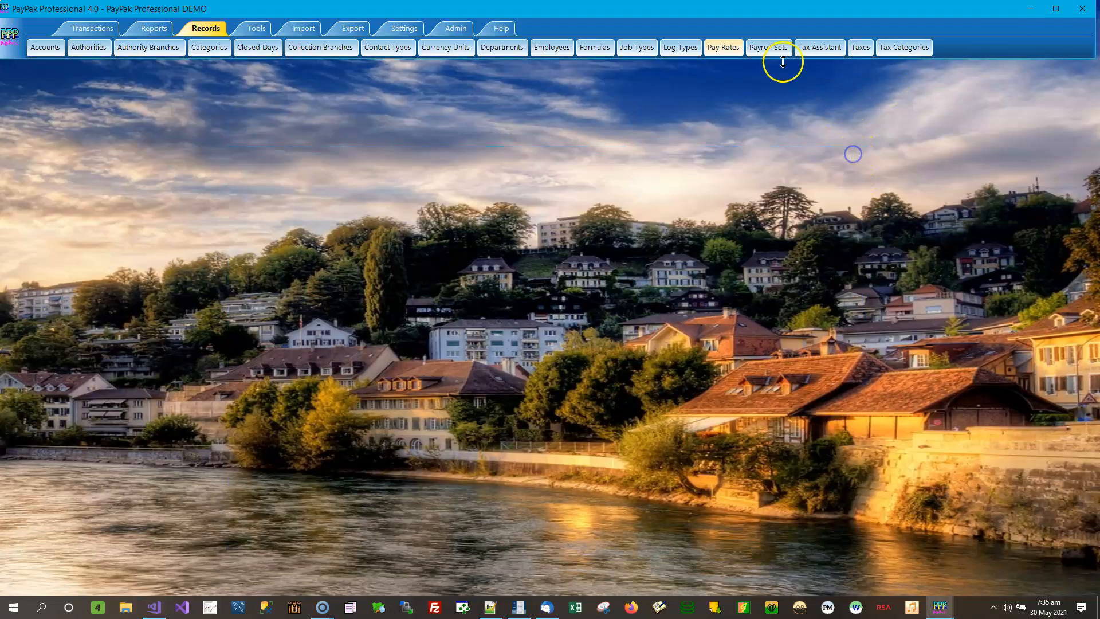